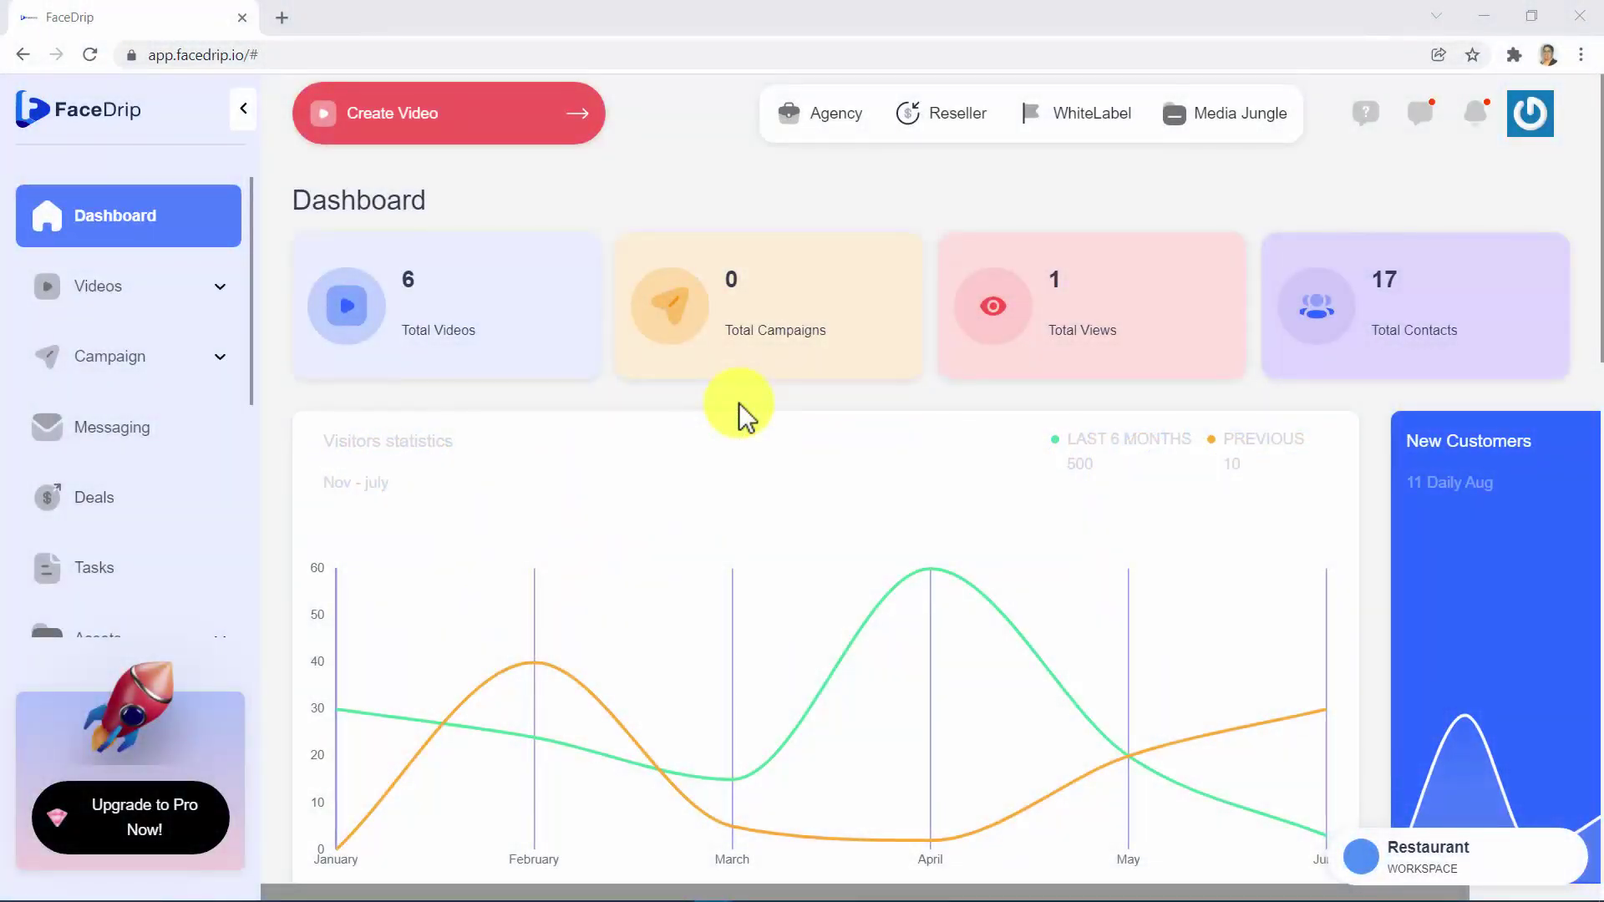
Open the workspace list from the Restaurant switcher on the dashboard.
{"action": "left_click", "coordinate": [1367, 855]}
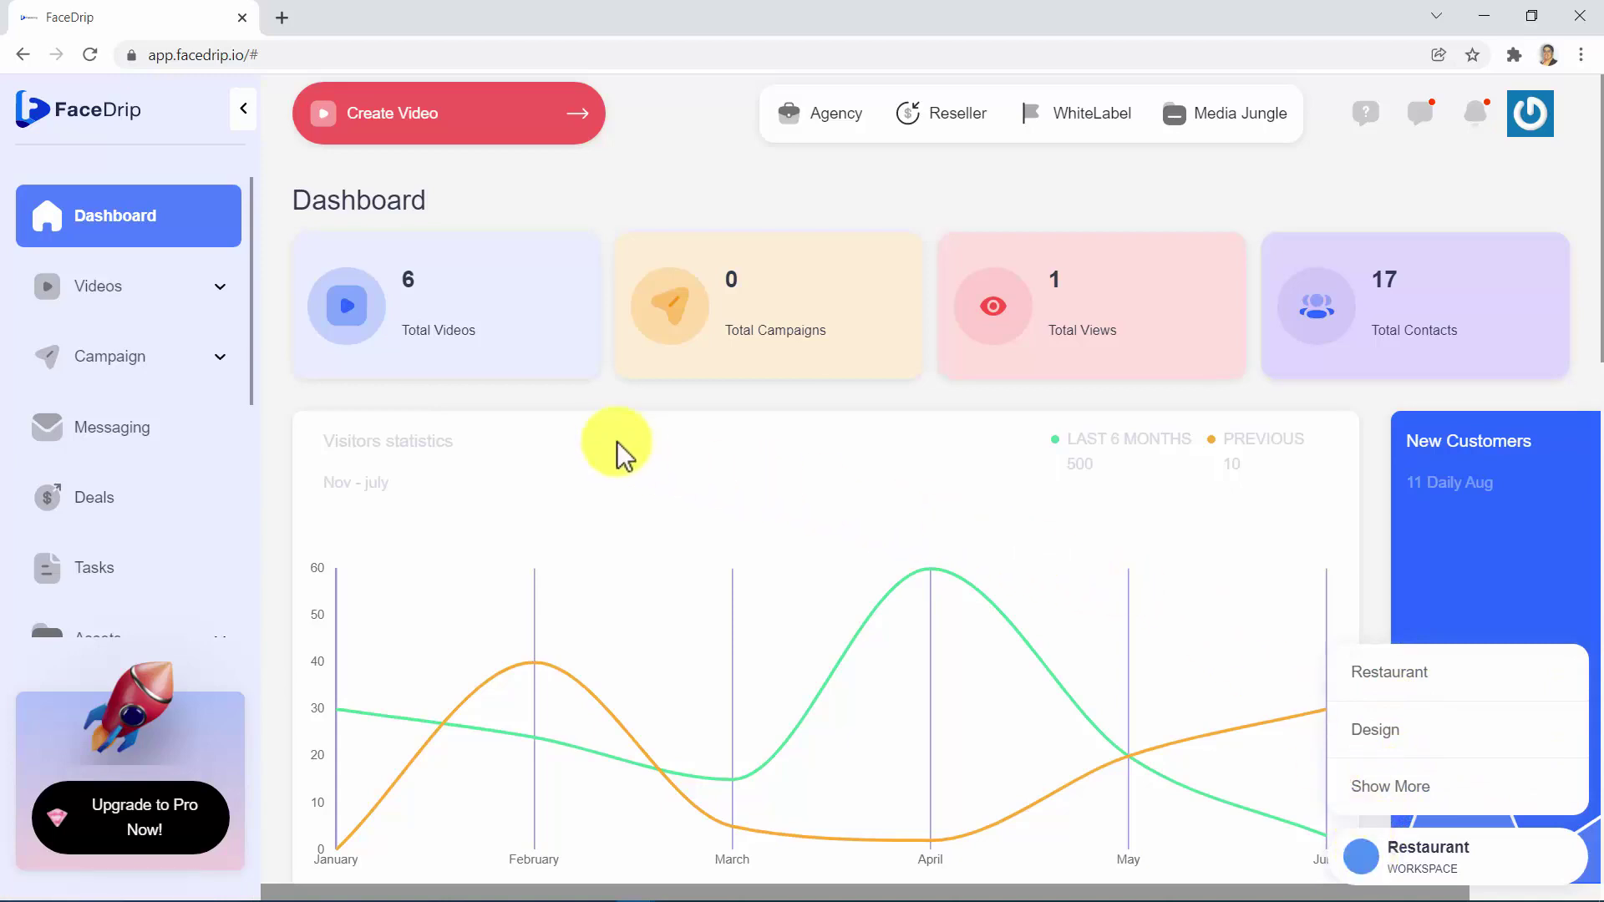
Create a new video by uploading lenguaje.mp4 from the Sample videos folder.
{"action": "left_click", "coordinate": [591, 419]}
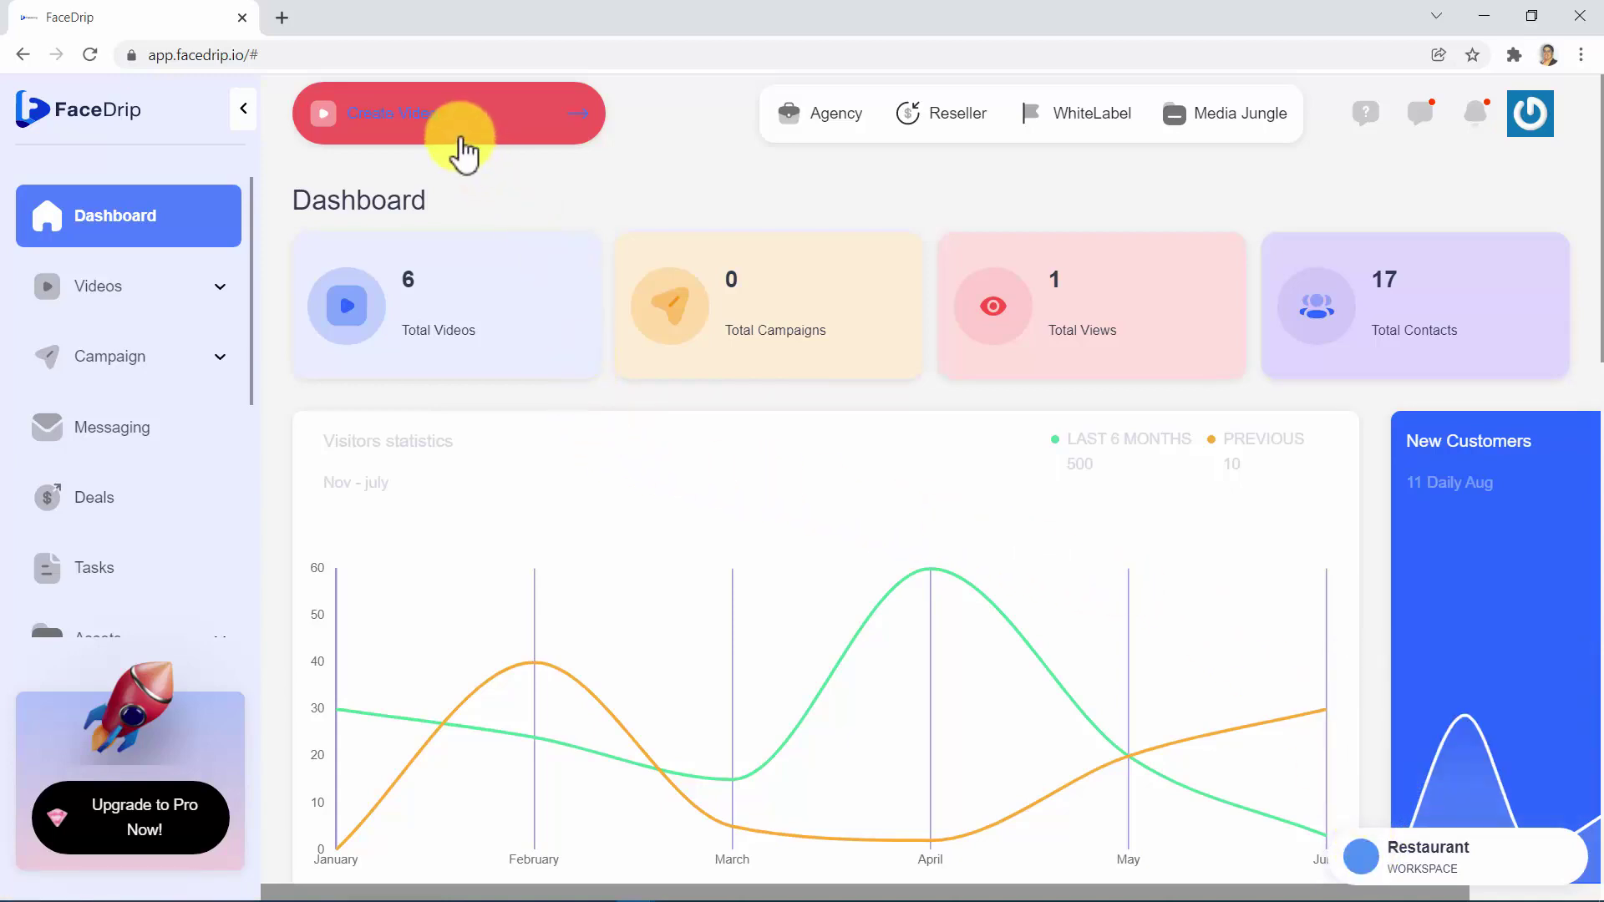
{"action": "left_click", "coordinate": [461, 139]}
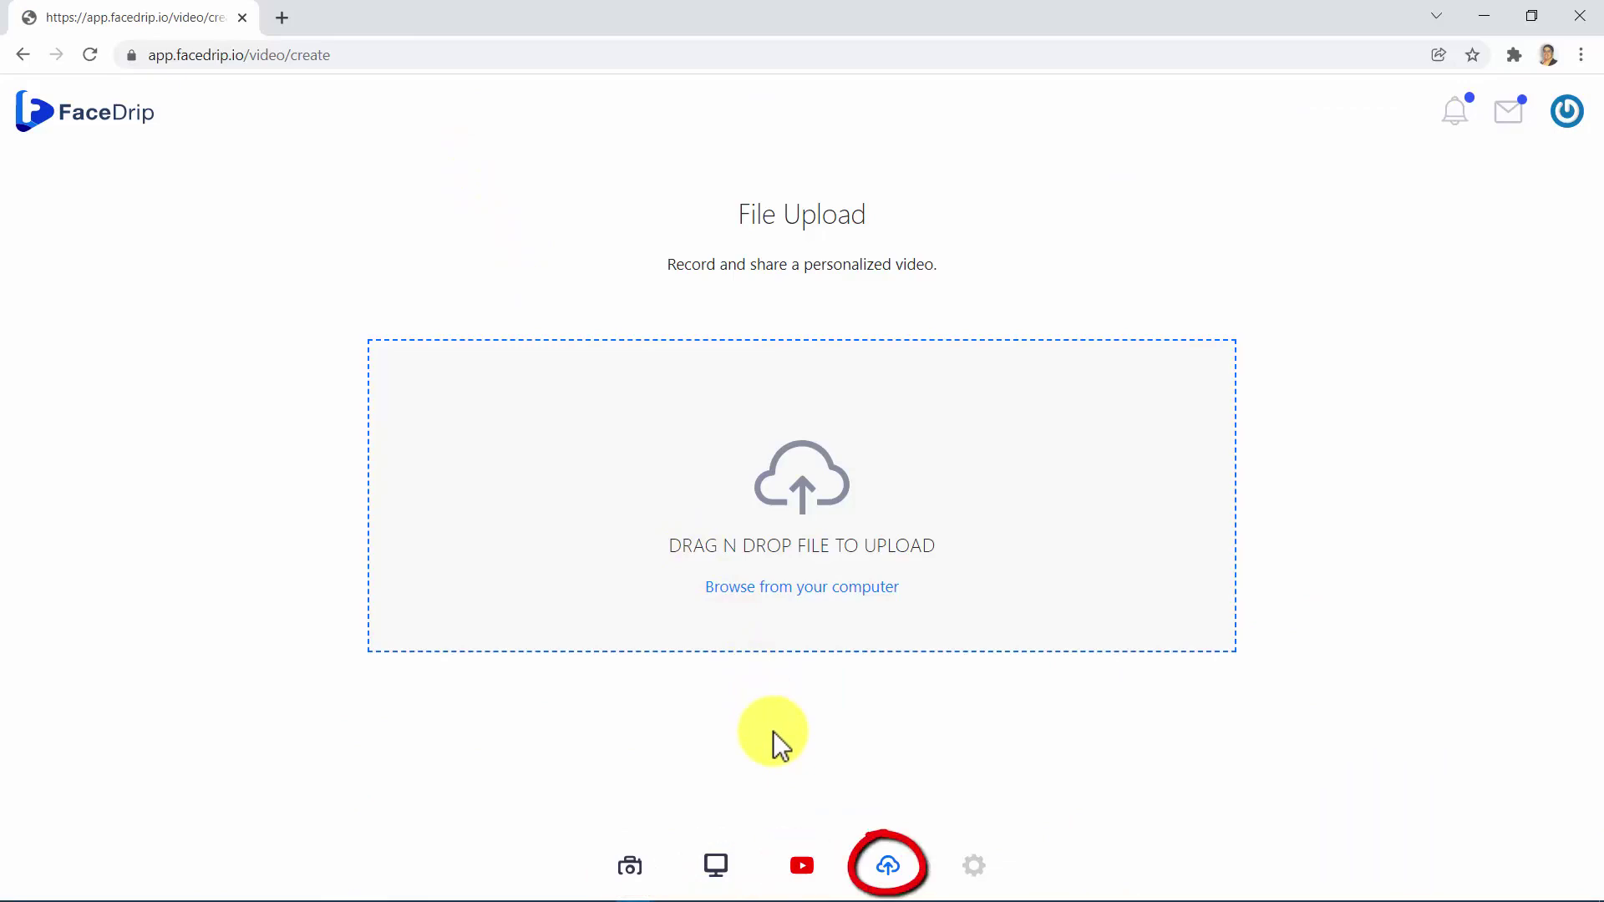
{"action": "left_click", "coordinate": [777, 552]}
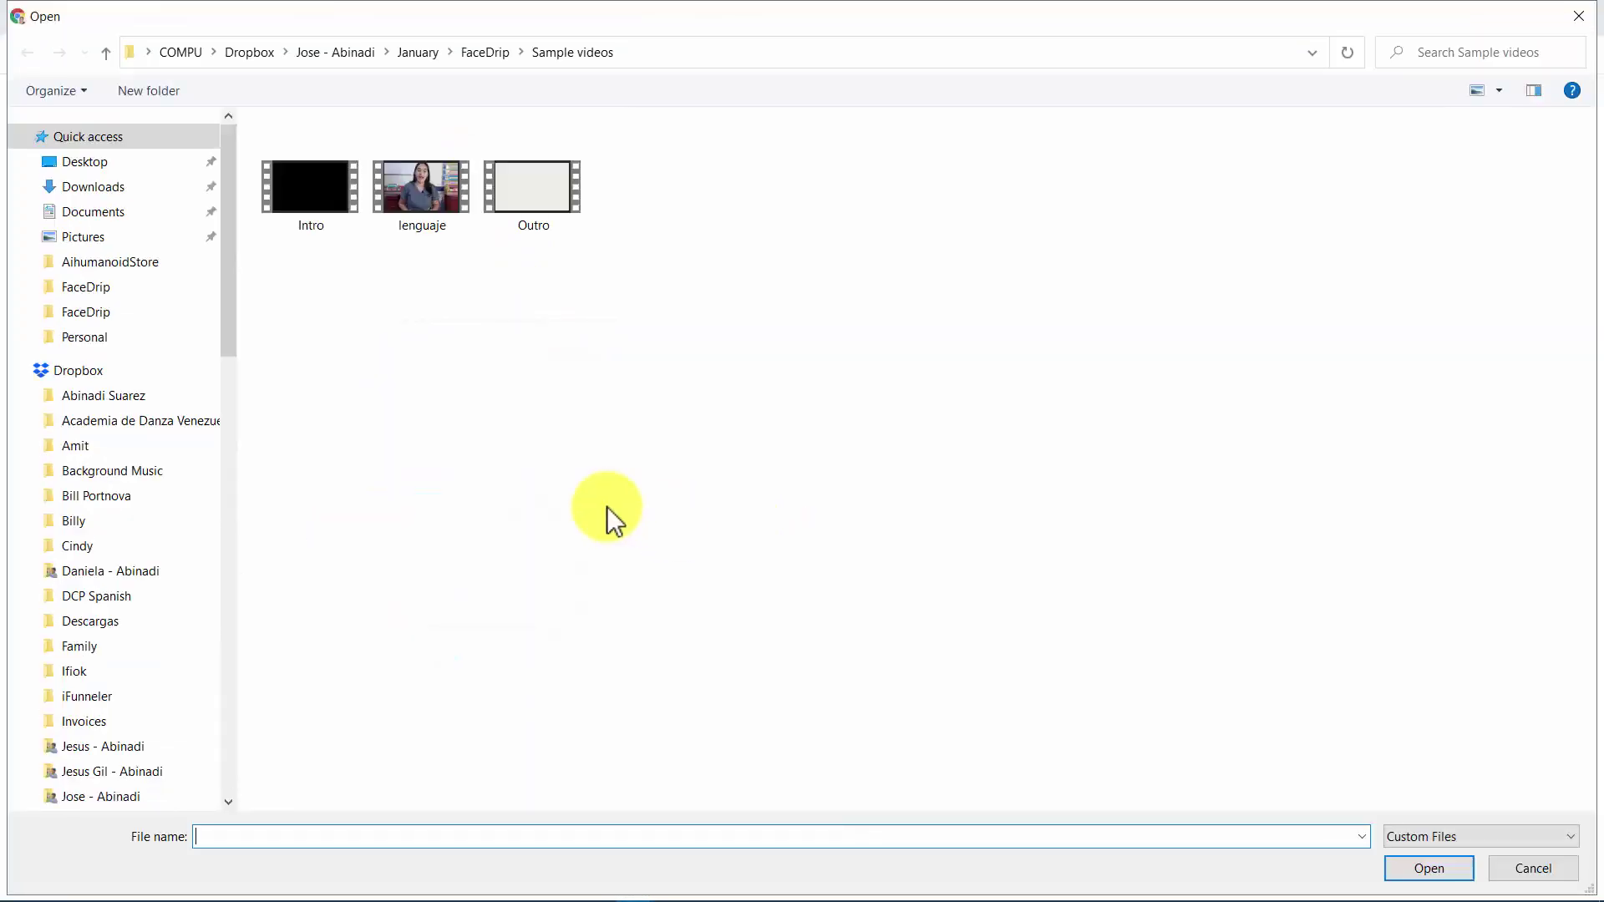
{"action": "double_click", "coordinate": [429, 207]}
{"action": "left_click", "coordinate": [770, 690]}
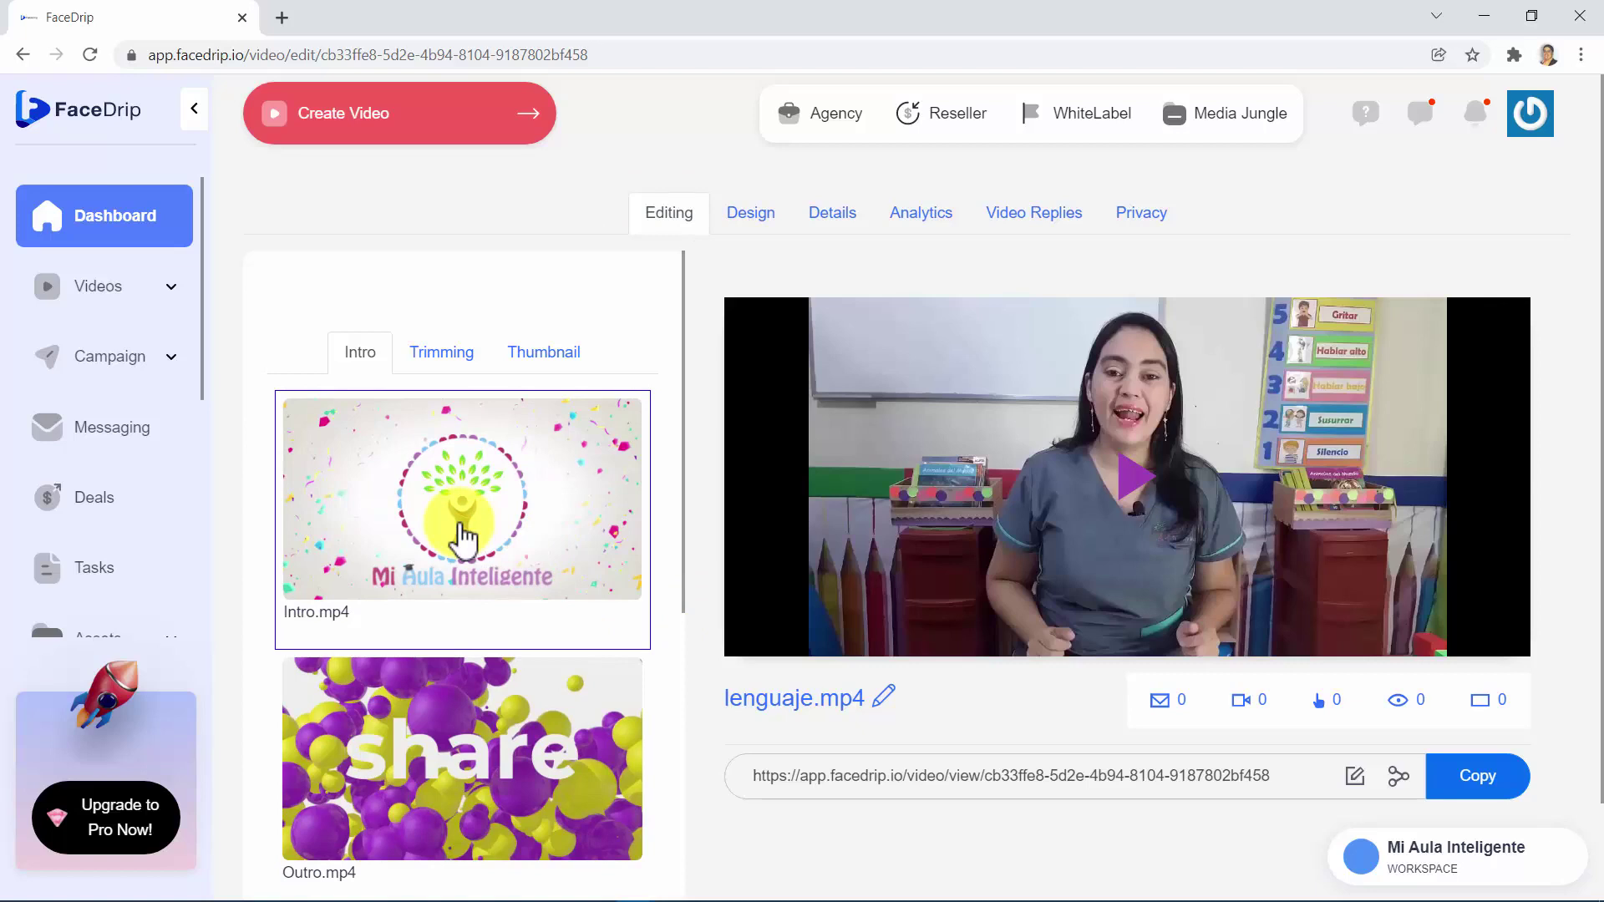
Add Intro.mp4 as the intro of lenguaje.mp4 and play the preview.
{"action": "scroll", "coordinate": [464, 539], "scroll_direction": "down", "scroll_amount": 5}
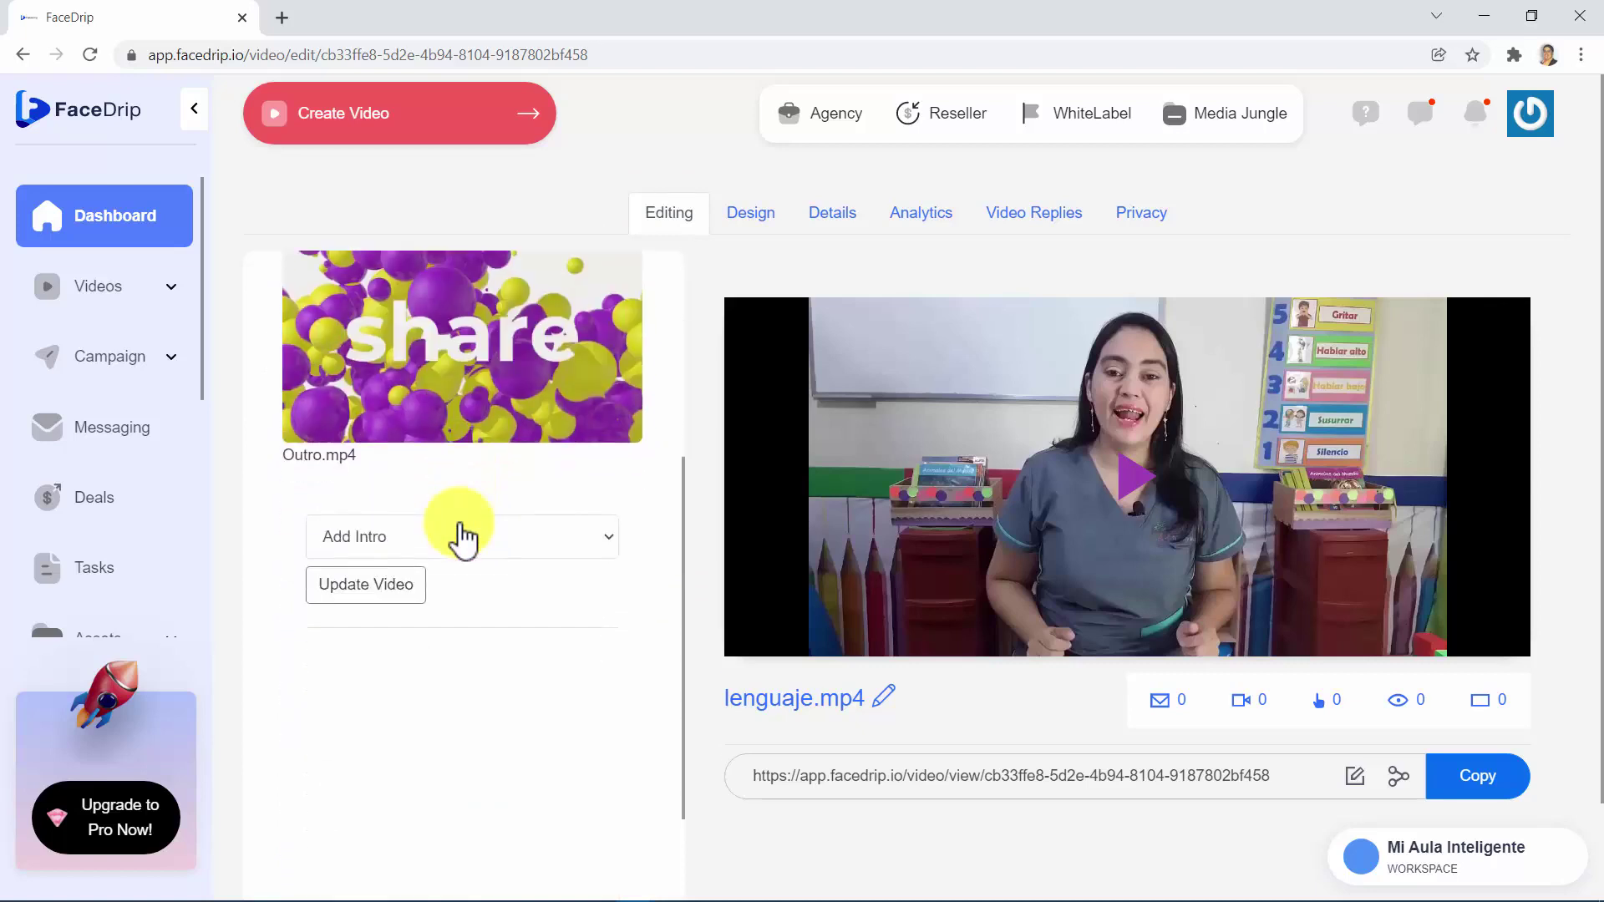
{"action": "left_click", "coordinate": [422, 537]}
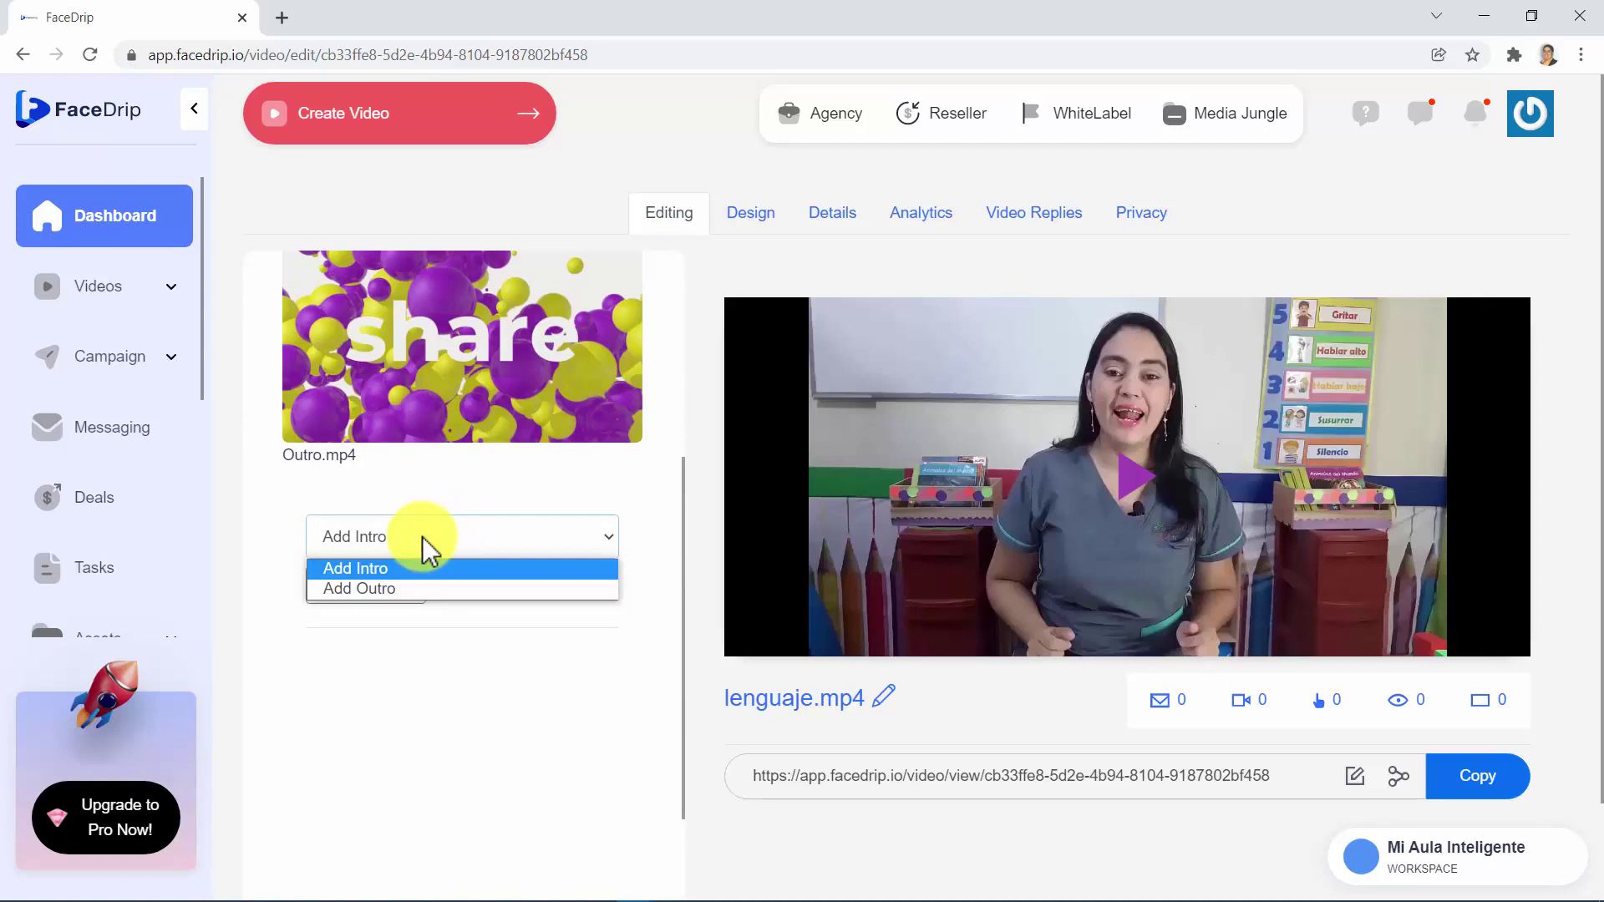
{"action": "left_click", "coordinate": [423, 539]}
{"action": "left_click", "coordinate": [398, 586]}
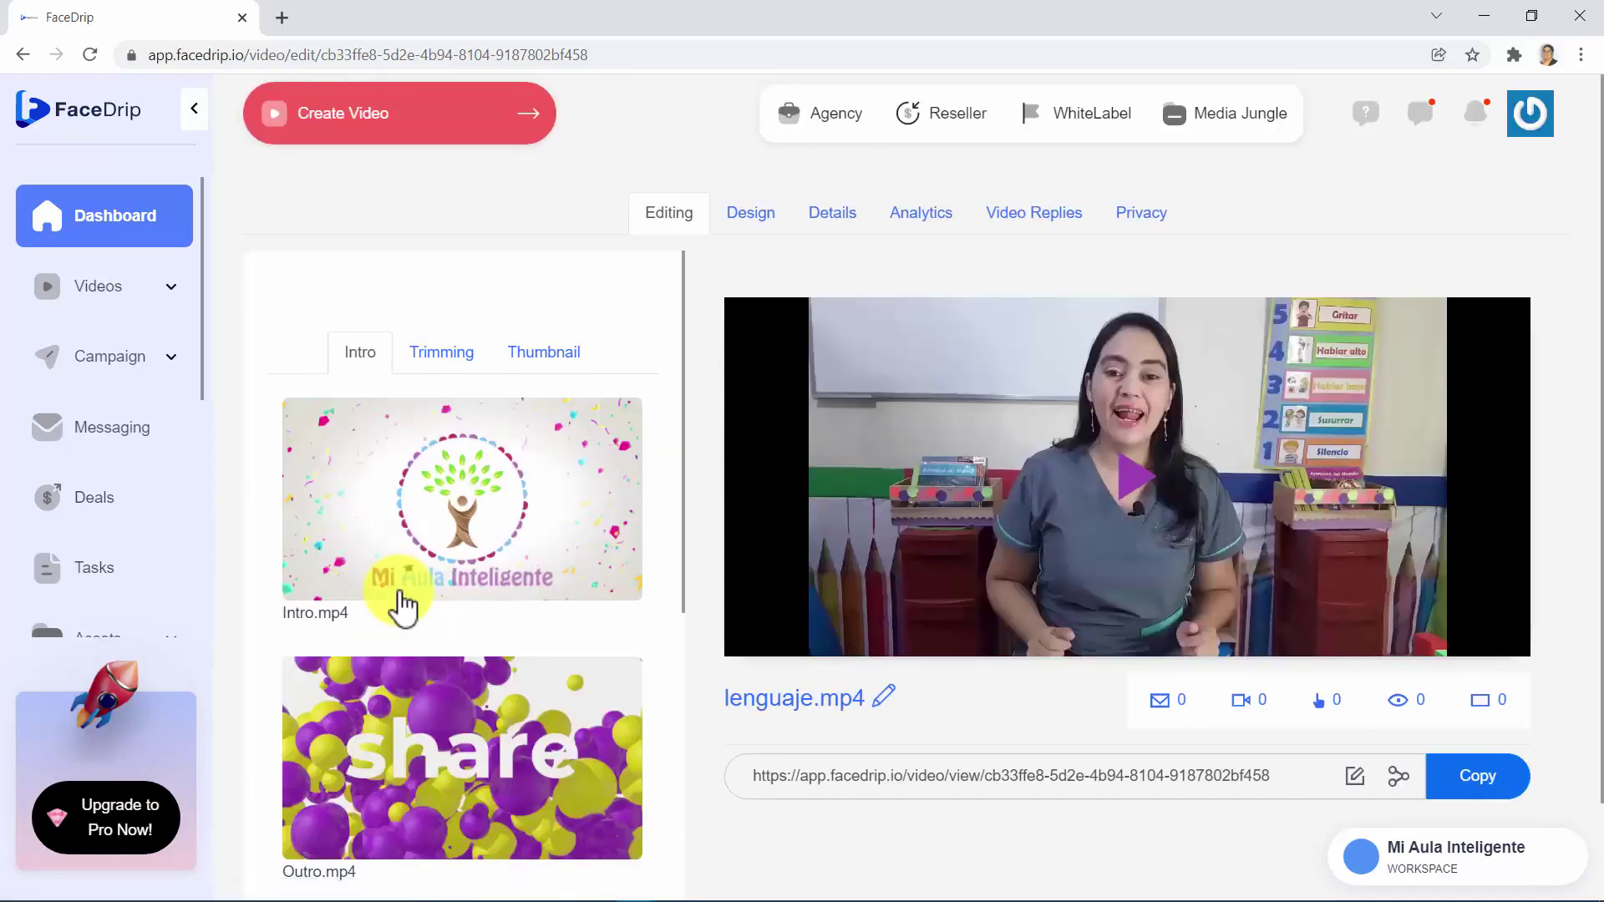
{"action": "left_click", "coordinate": [1129, 483]}
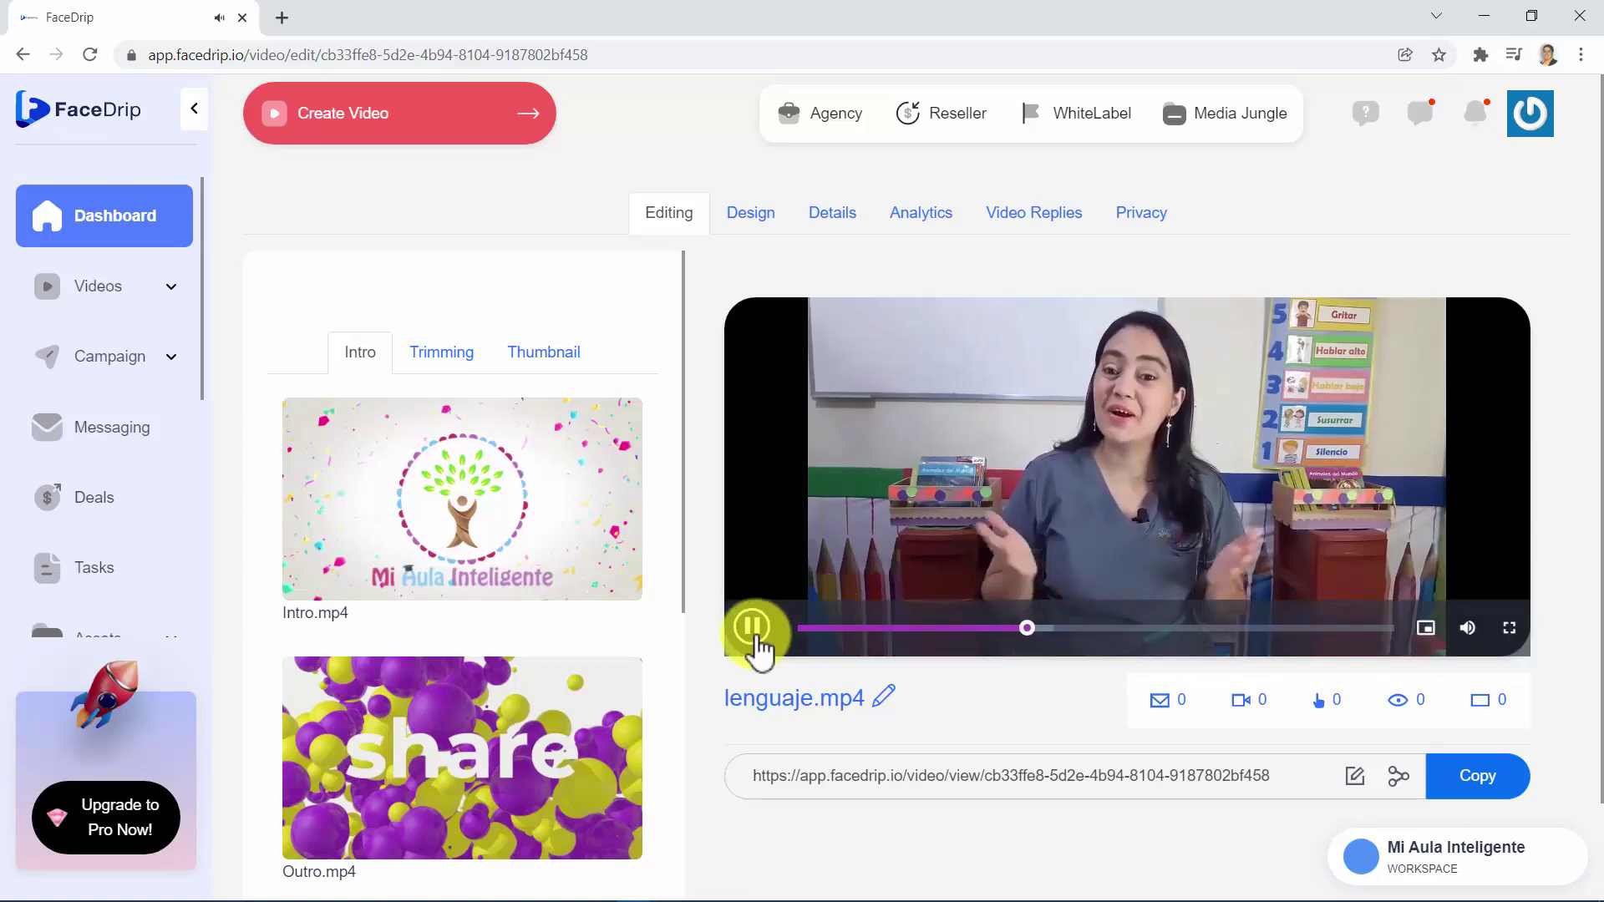
Pause the preview and add Outro.mp4 as the video's outro.
{"action": "left_click", "coordinate": [753, 631]}
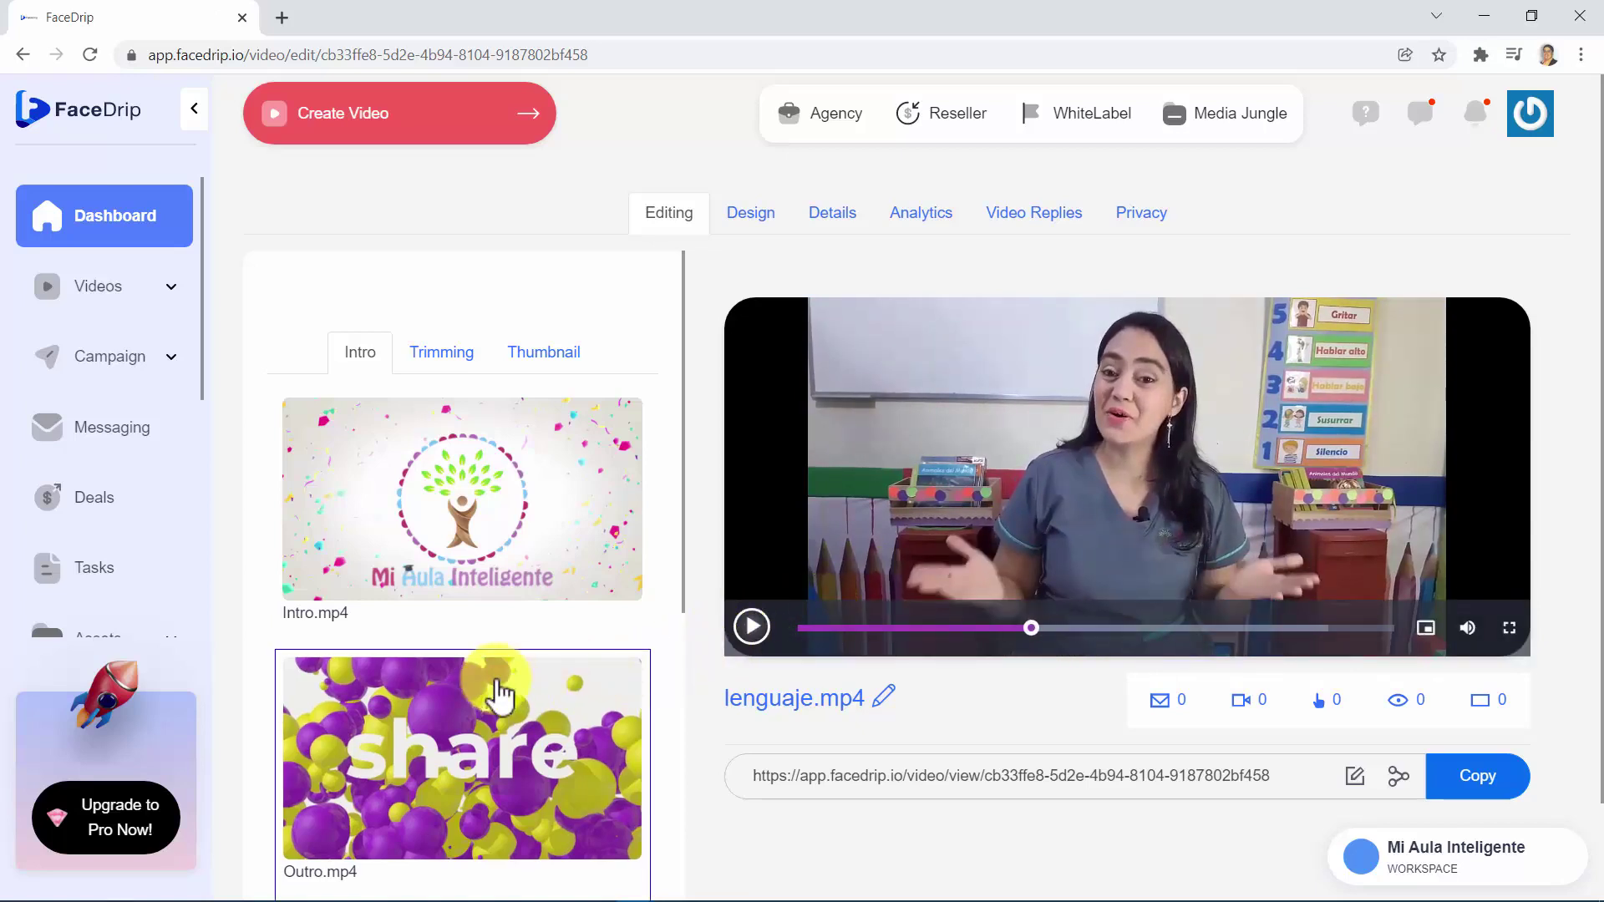
{"action": "scroll", "coordinate": [487, 694], "scroll_direction": "down", "scroll_amount": 1}
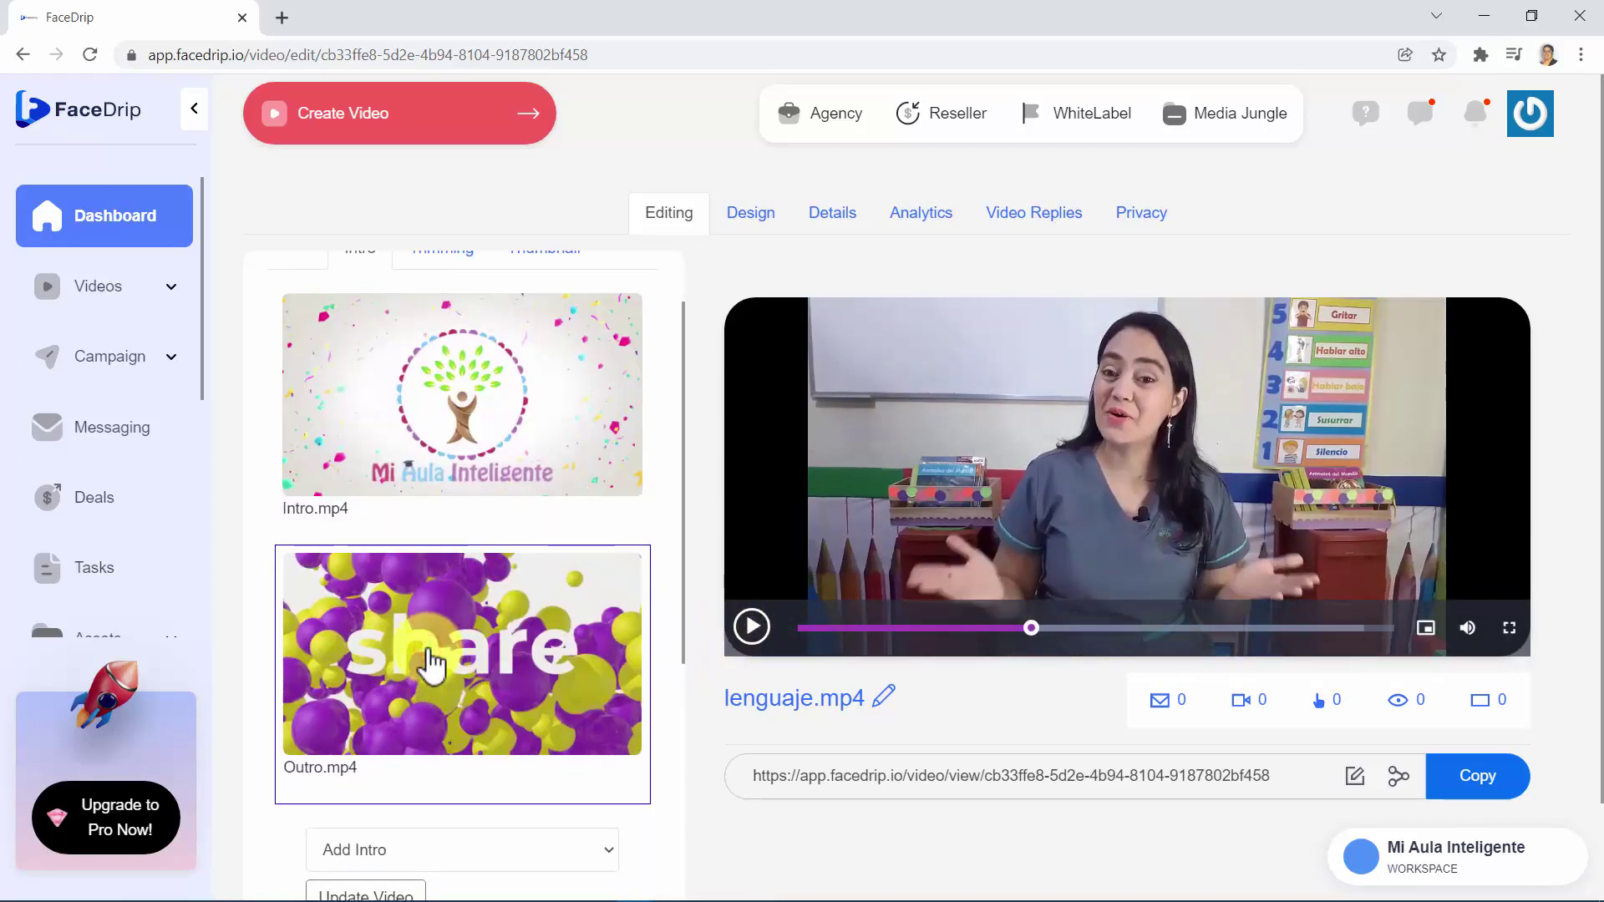
{"action": "scroll", "coordinate": [440, 652], "scroll_direction": "down", "scroll_amount": 3}
{"action": "left_click", "coordinate": [441, 539]}
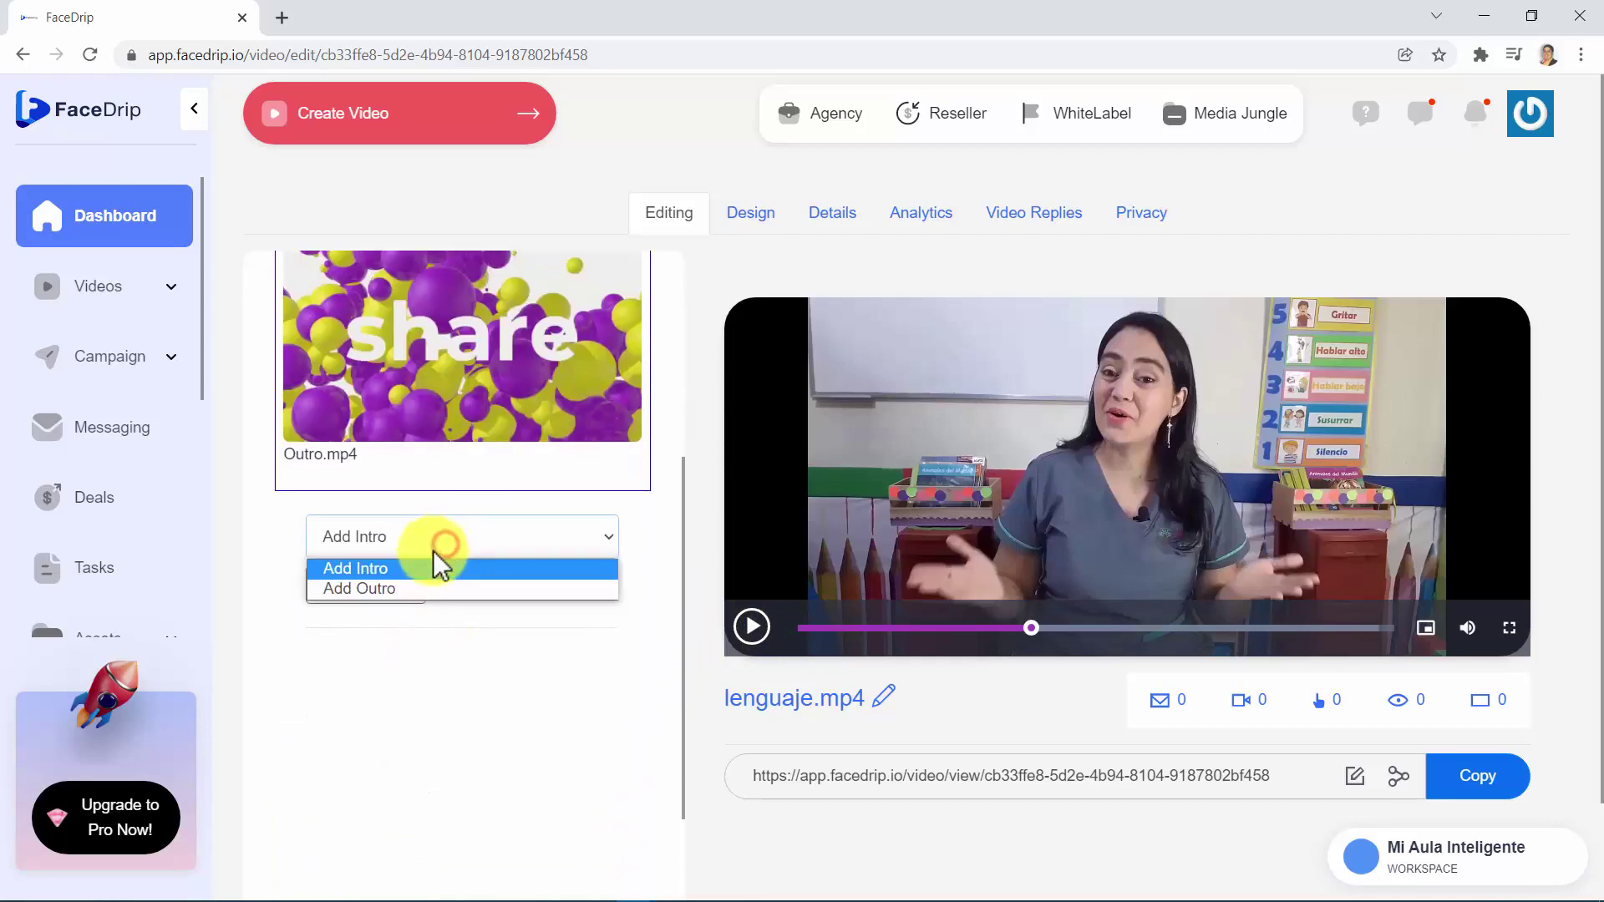
{"action": "left_click", "coordinate": [407, 590]}
{"action": "left_click", "coordinate": [363, 591]}
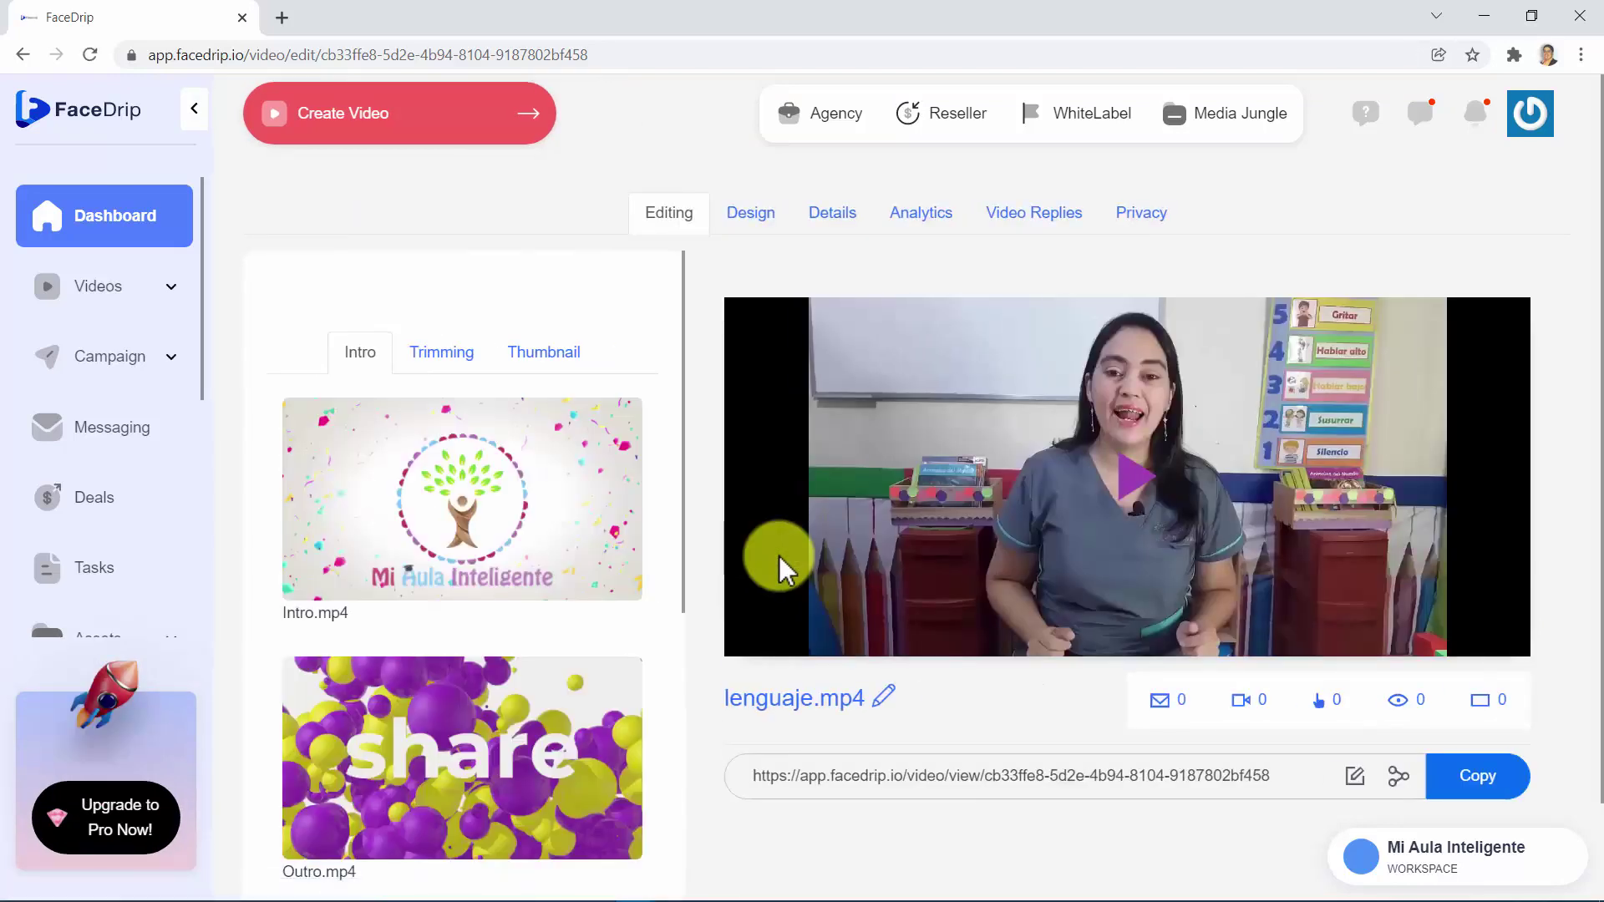
Play the updated video, skip ahead to about 0:08, then pause.
{"action": "left_click", "coordinate": [1131, 493]}
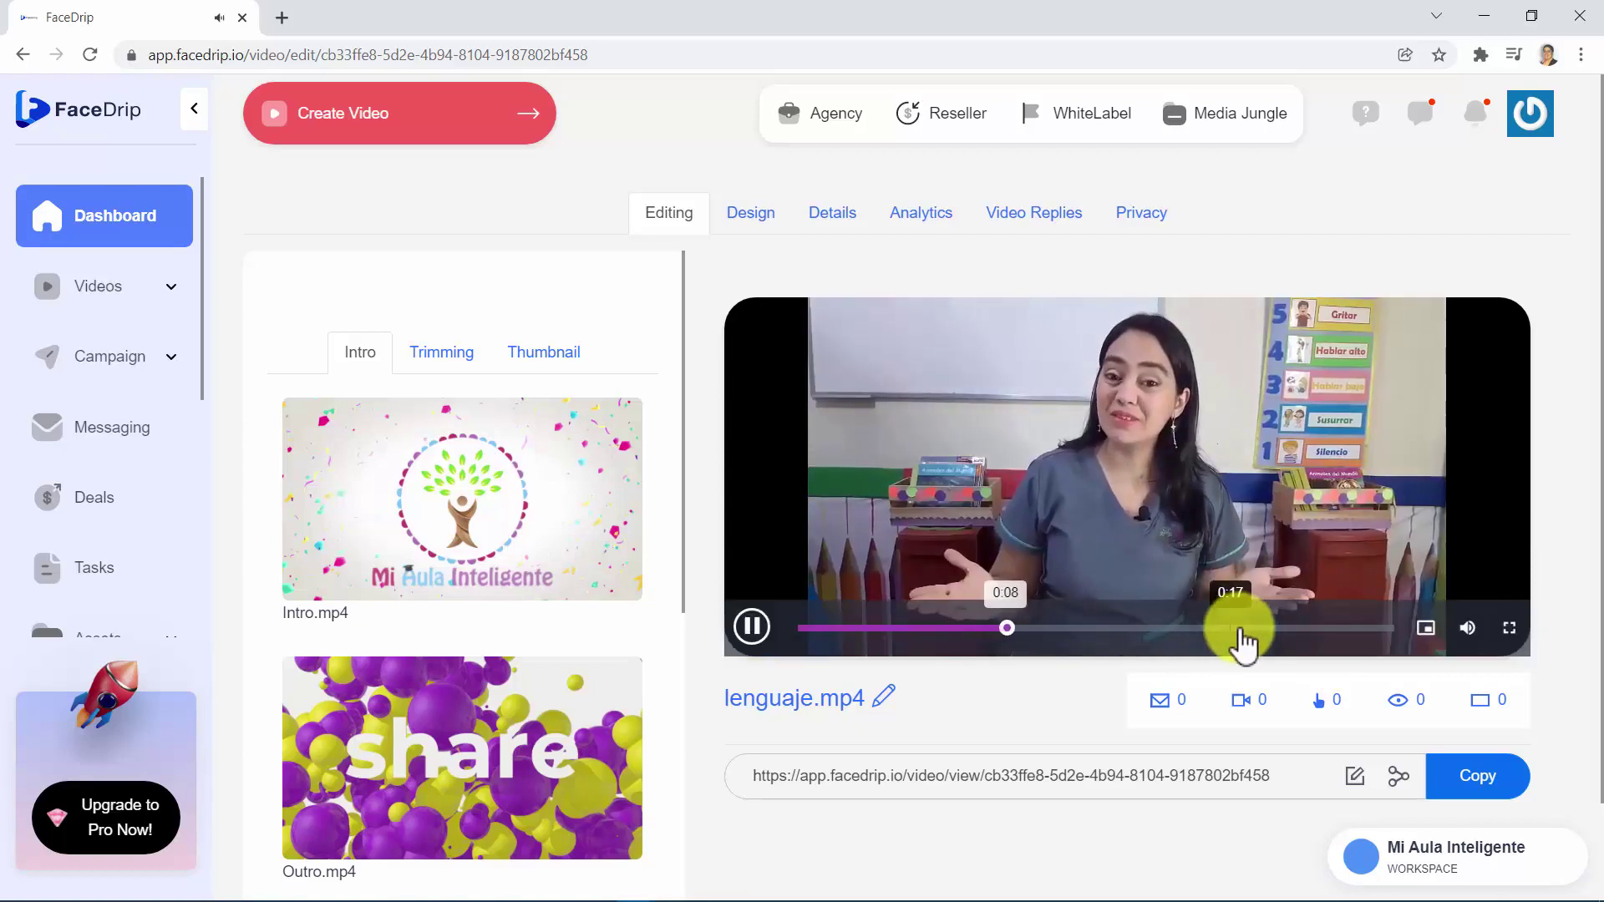
{"action": "left_click", "coordinate": [1255, 628]}
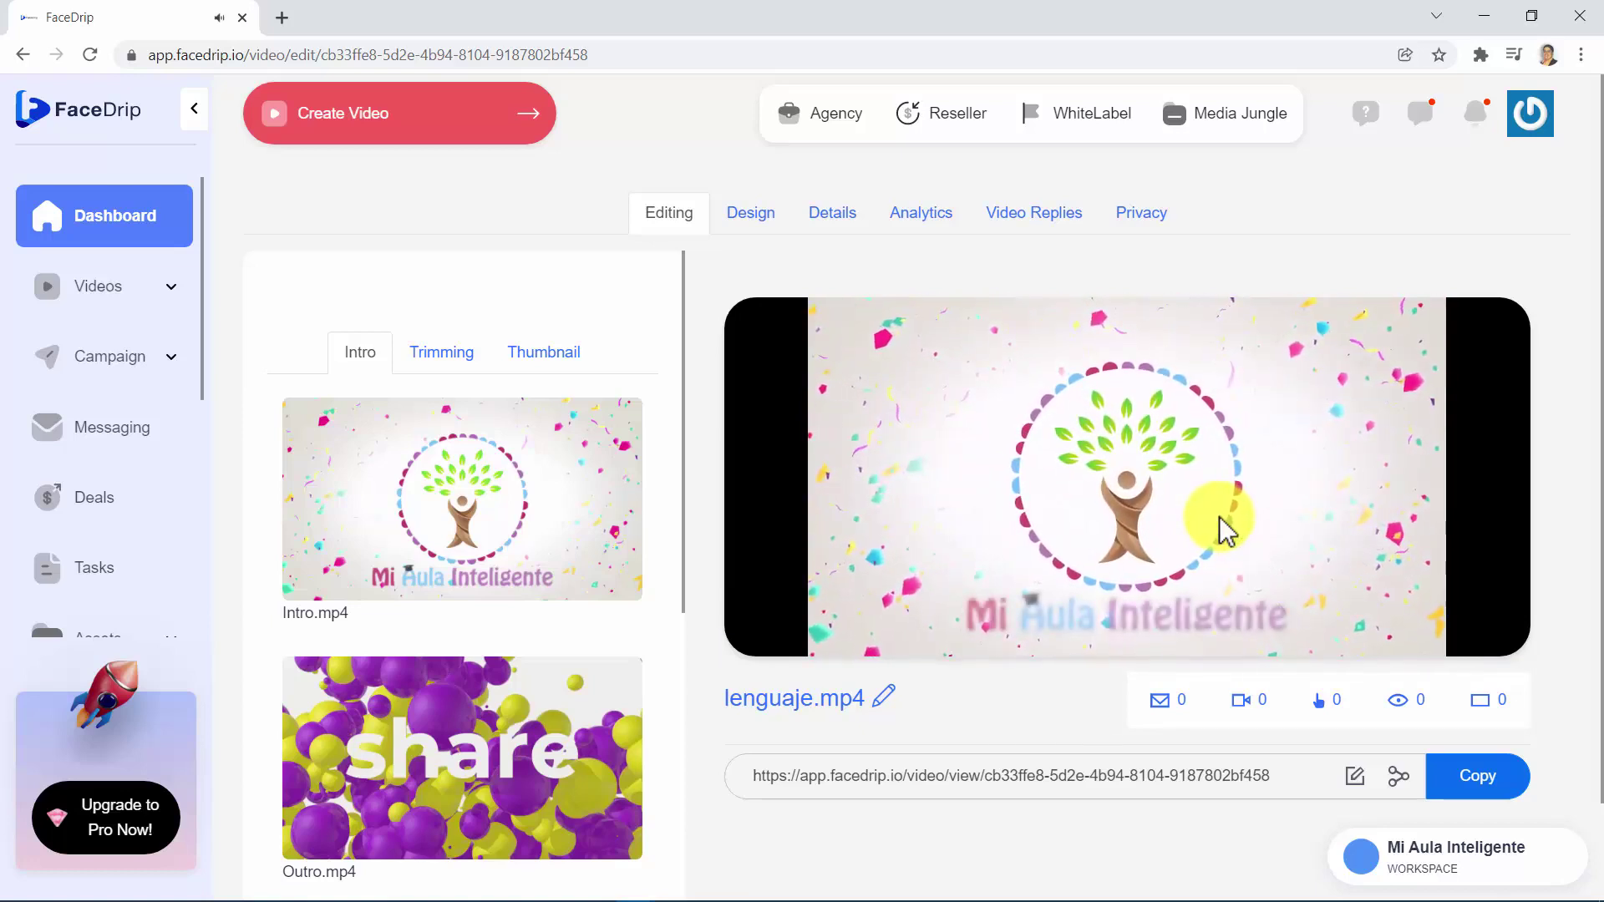
{"action": "left_click", "coordinate": [752, 627]}
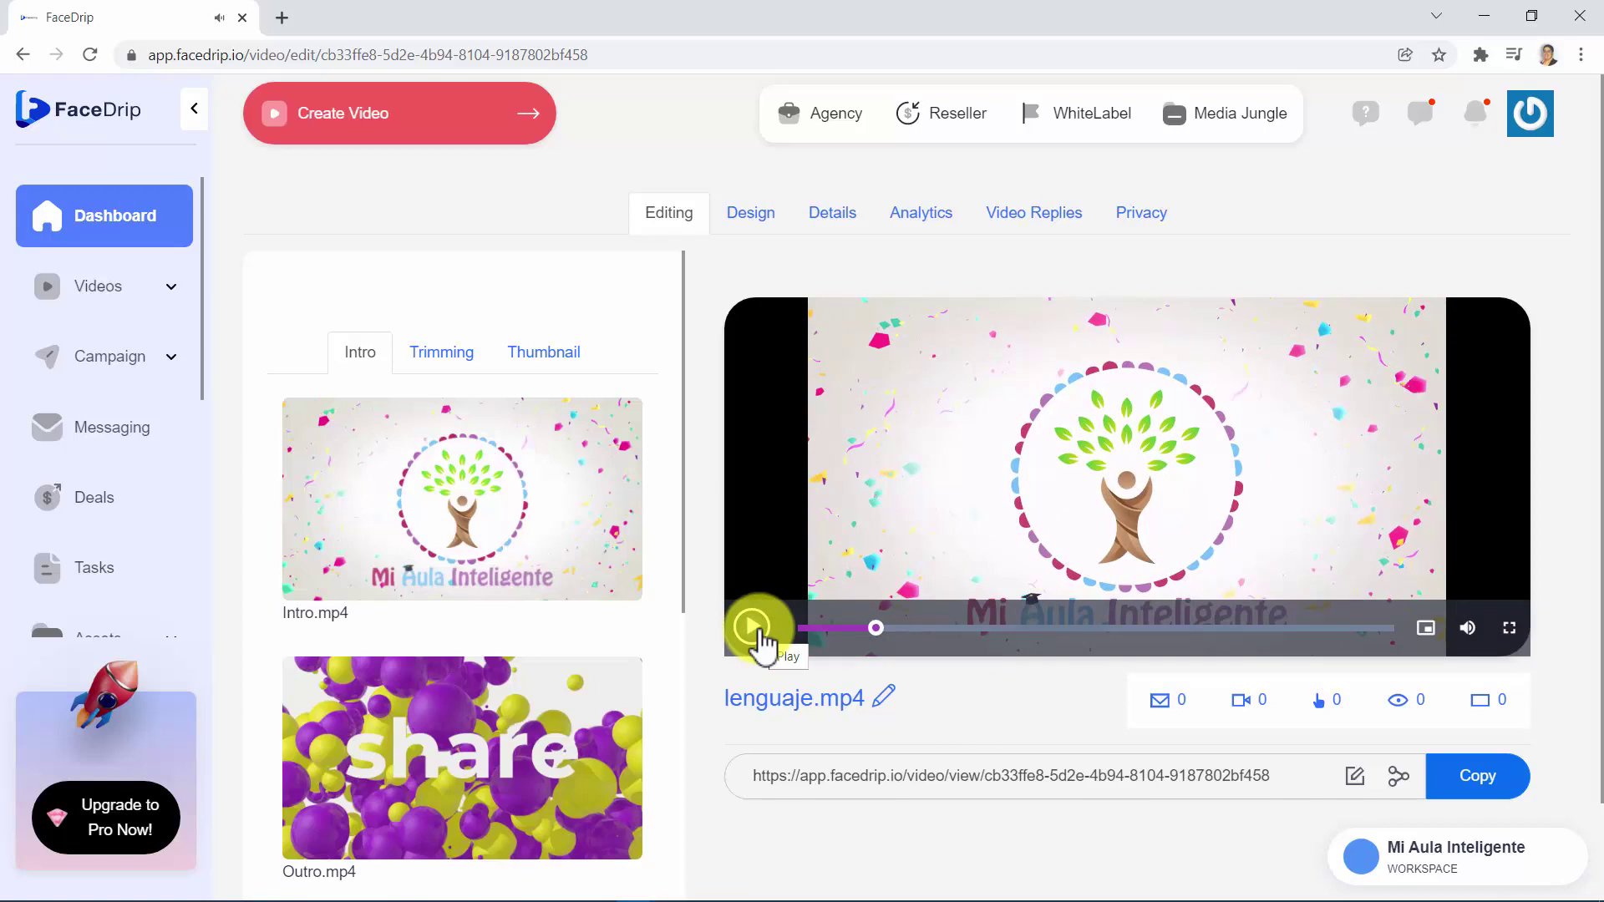
Delete the old thumbnail and set a new one from the teacher frame at 6.6 seconds.
{"action": "left_click", "coordinate": [442, 351]}
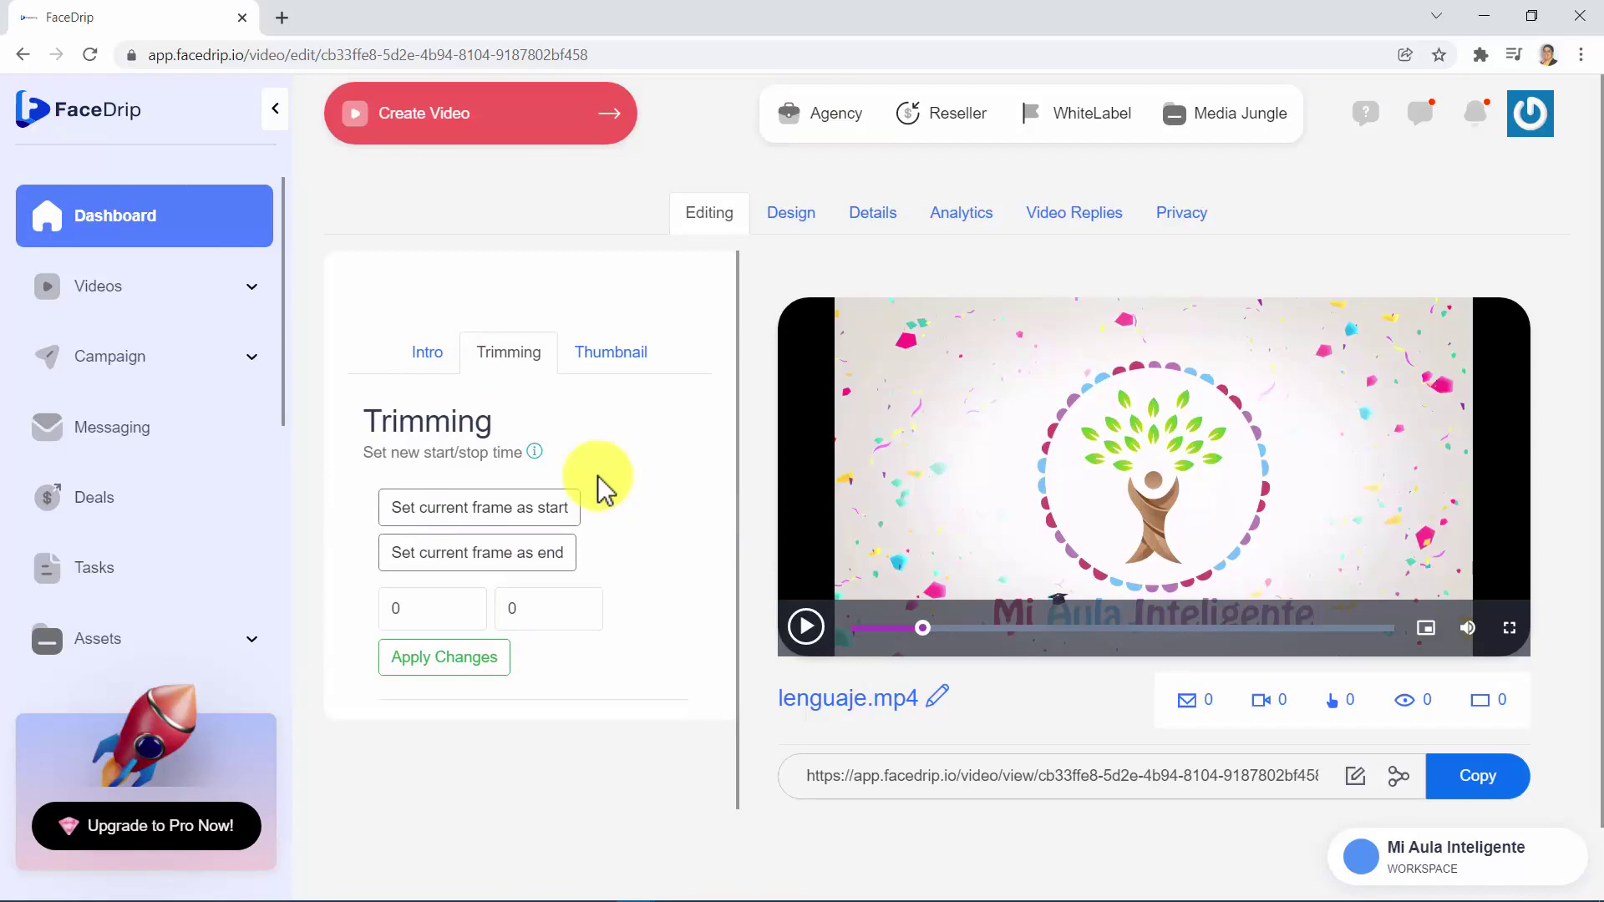
{"action": "left_click", "coordinate": [622, 355]}
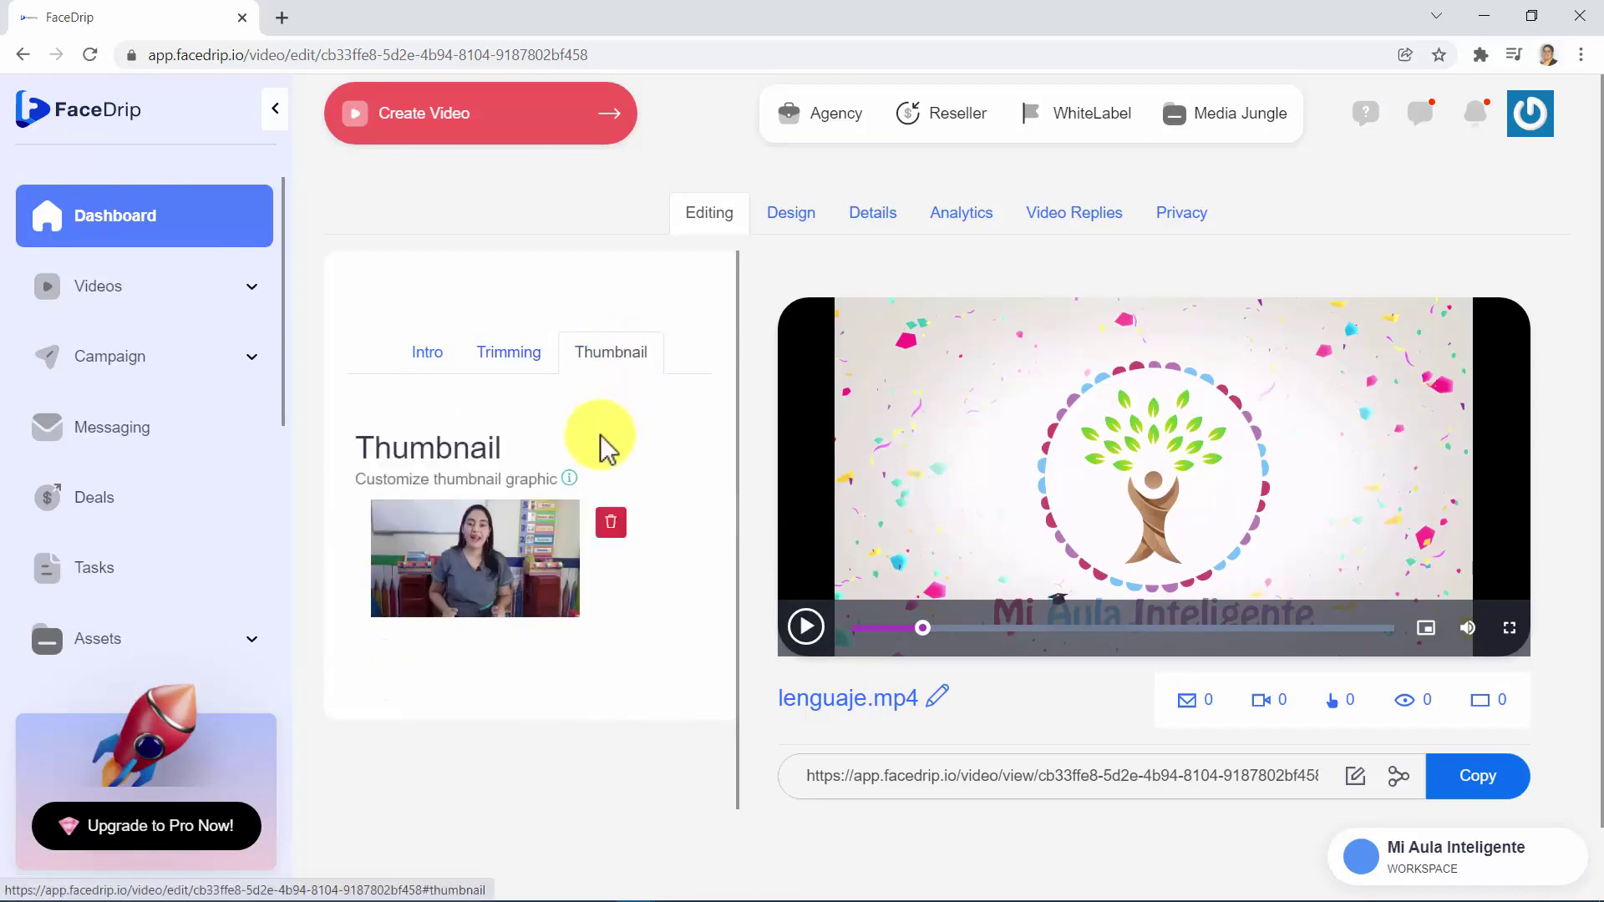
{"action": "left_click", "coordinate": [611, 523]}
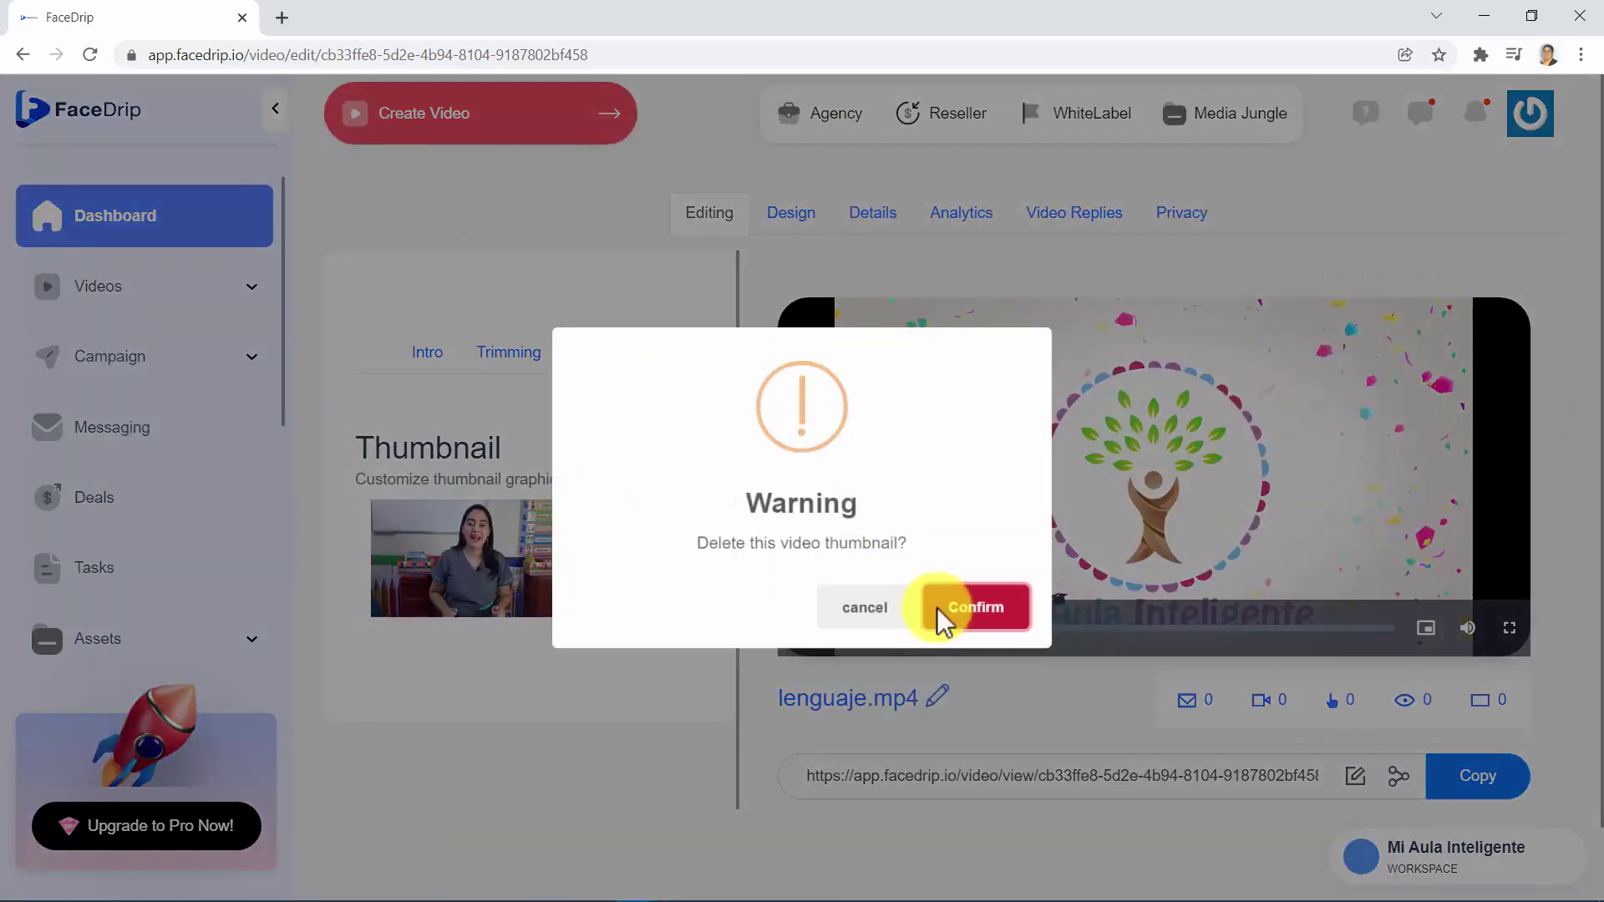
{"action": "left_click", "coordinate": [945, 620]}
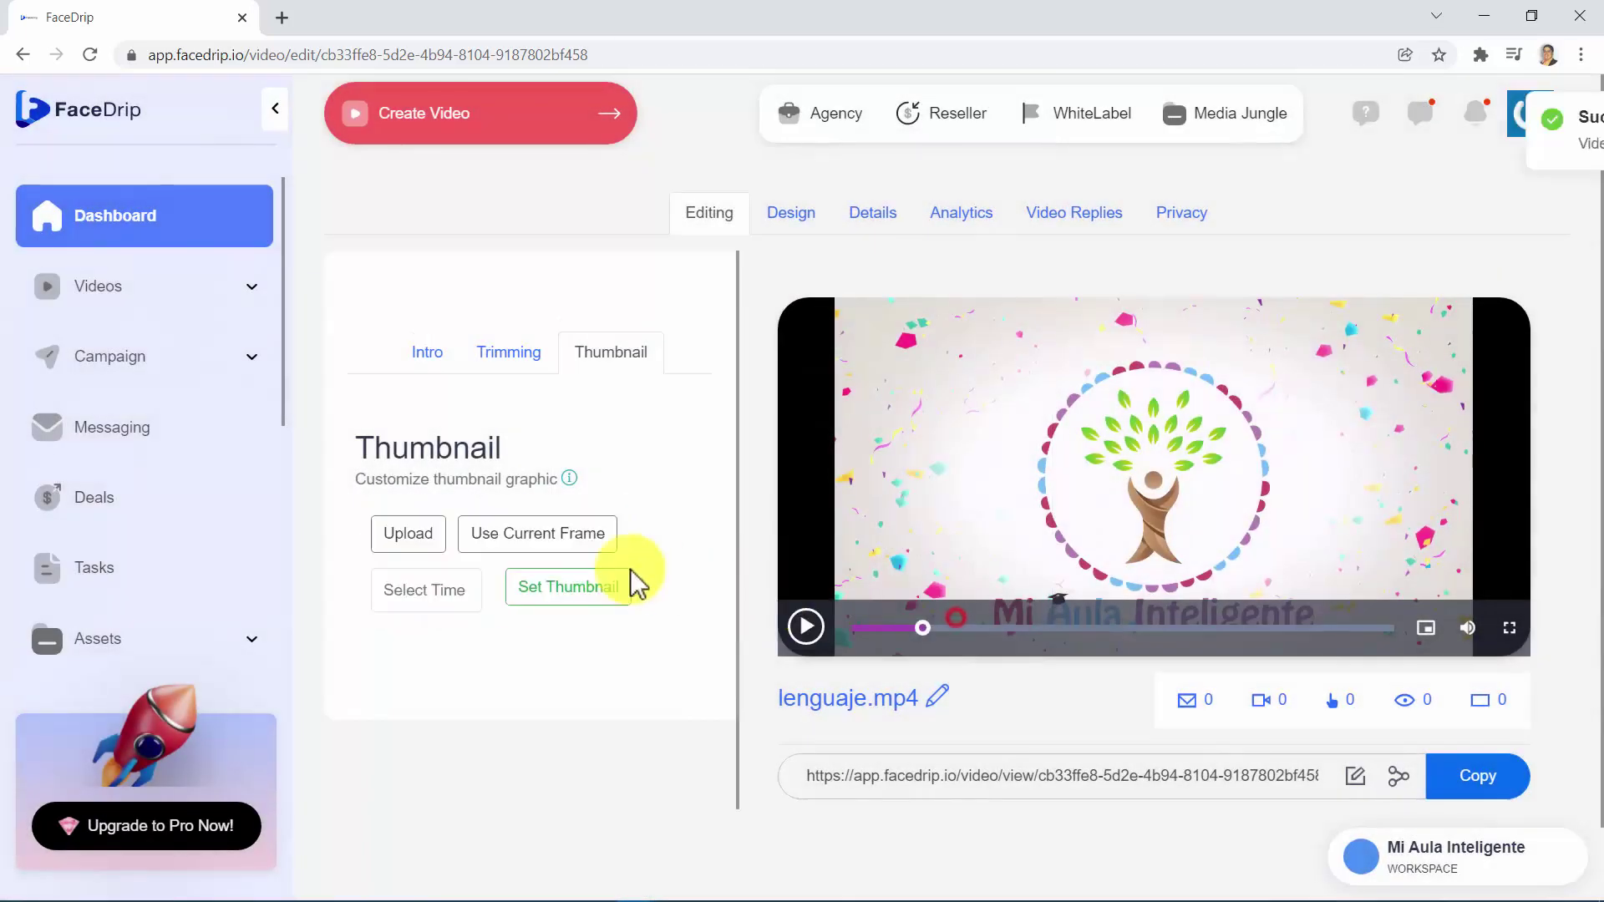
{"action": "left_click", "coordinate": [1027, 629]}
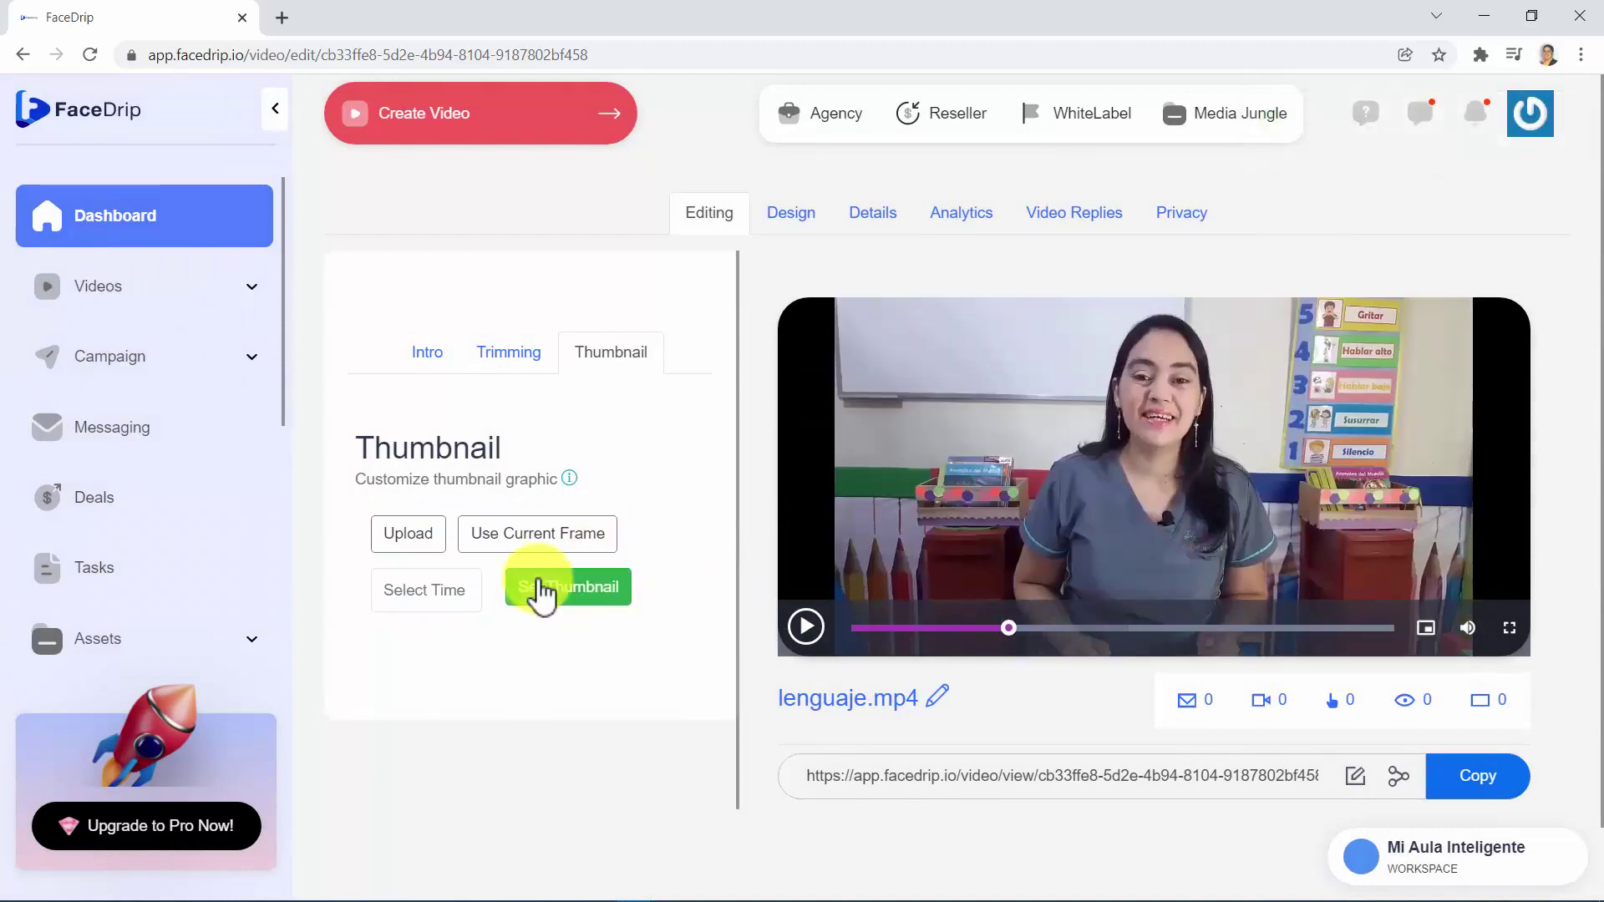
{"action": "left_click", "coordinate": [526, 539]}
{"action": "left_click", "coordinate": [610, 591]}
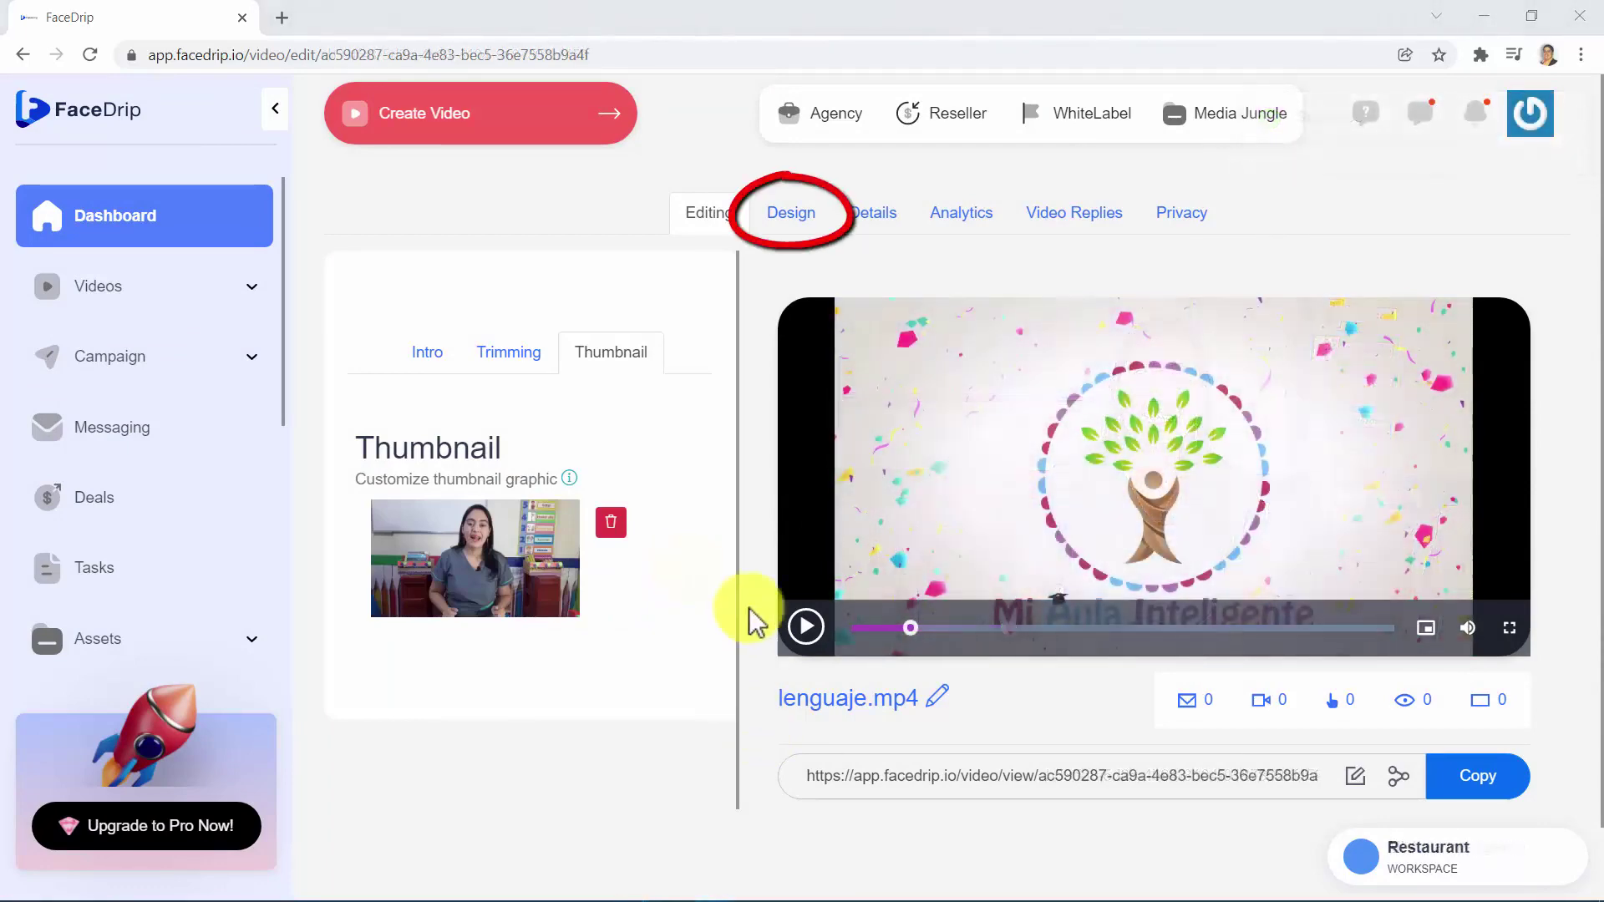
Display the company logo on the player at Top Right.
{"action": "left_click", "coordinate": [791, 217]}
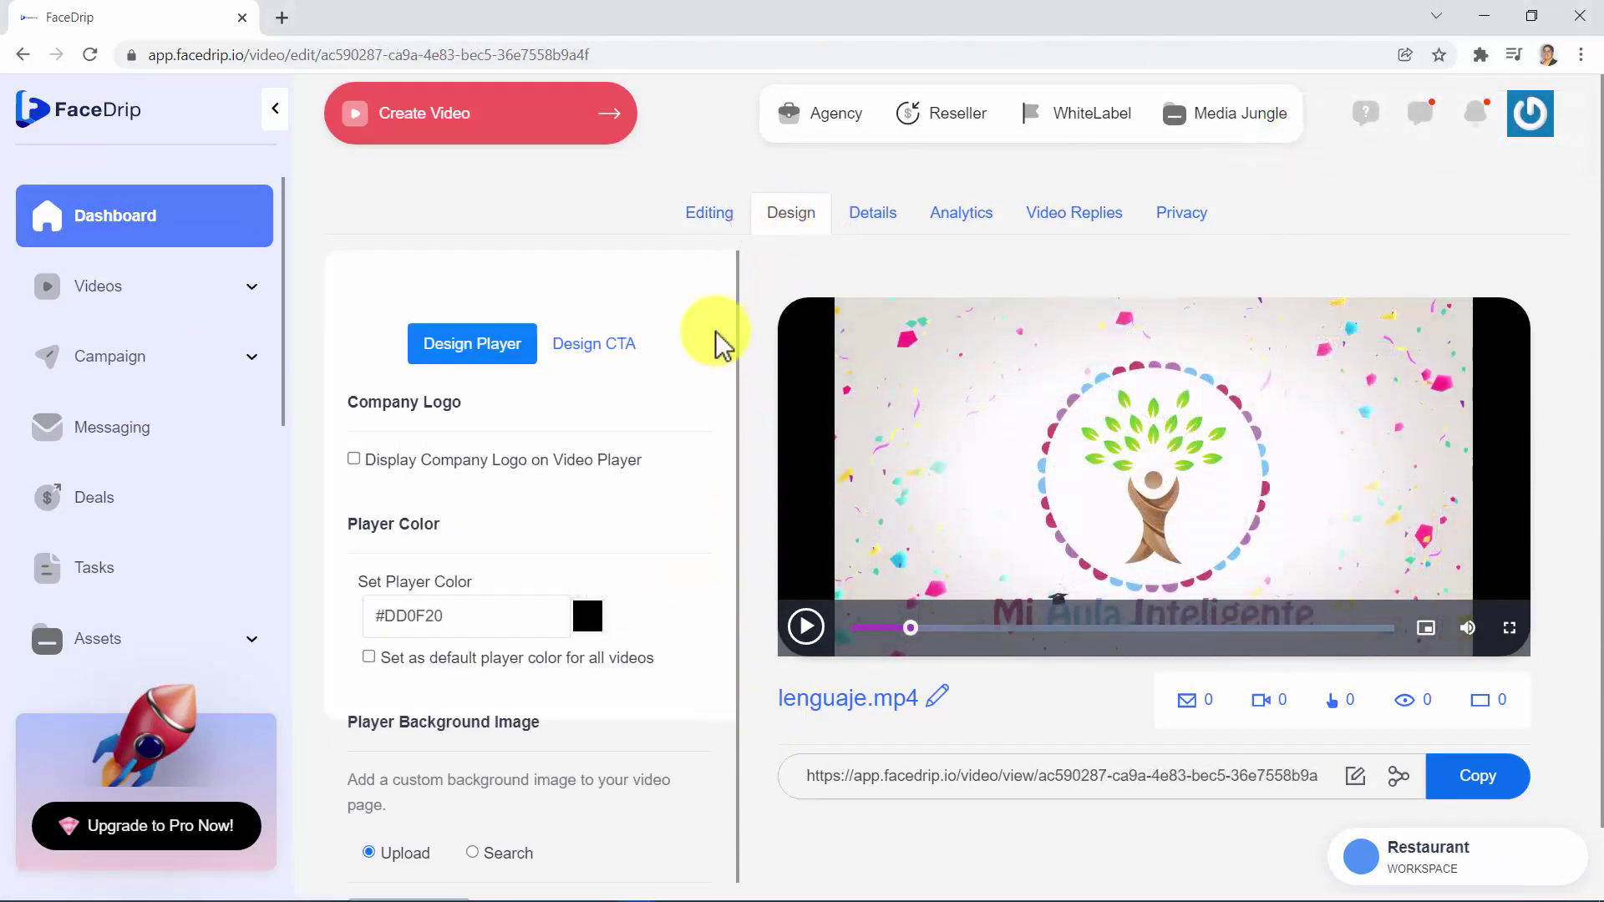
{"action": "left_click", "coordinate": [614, 358]}
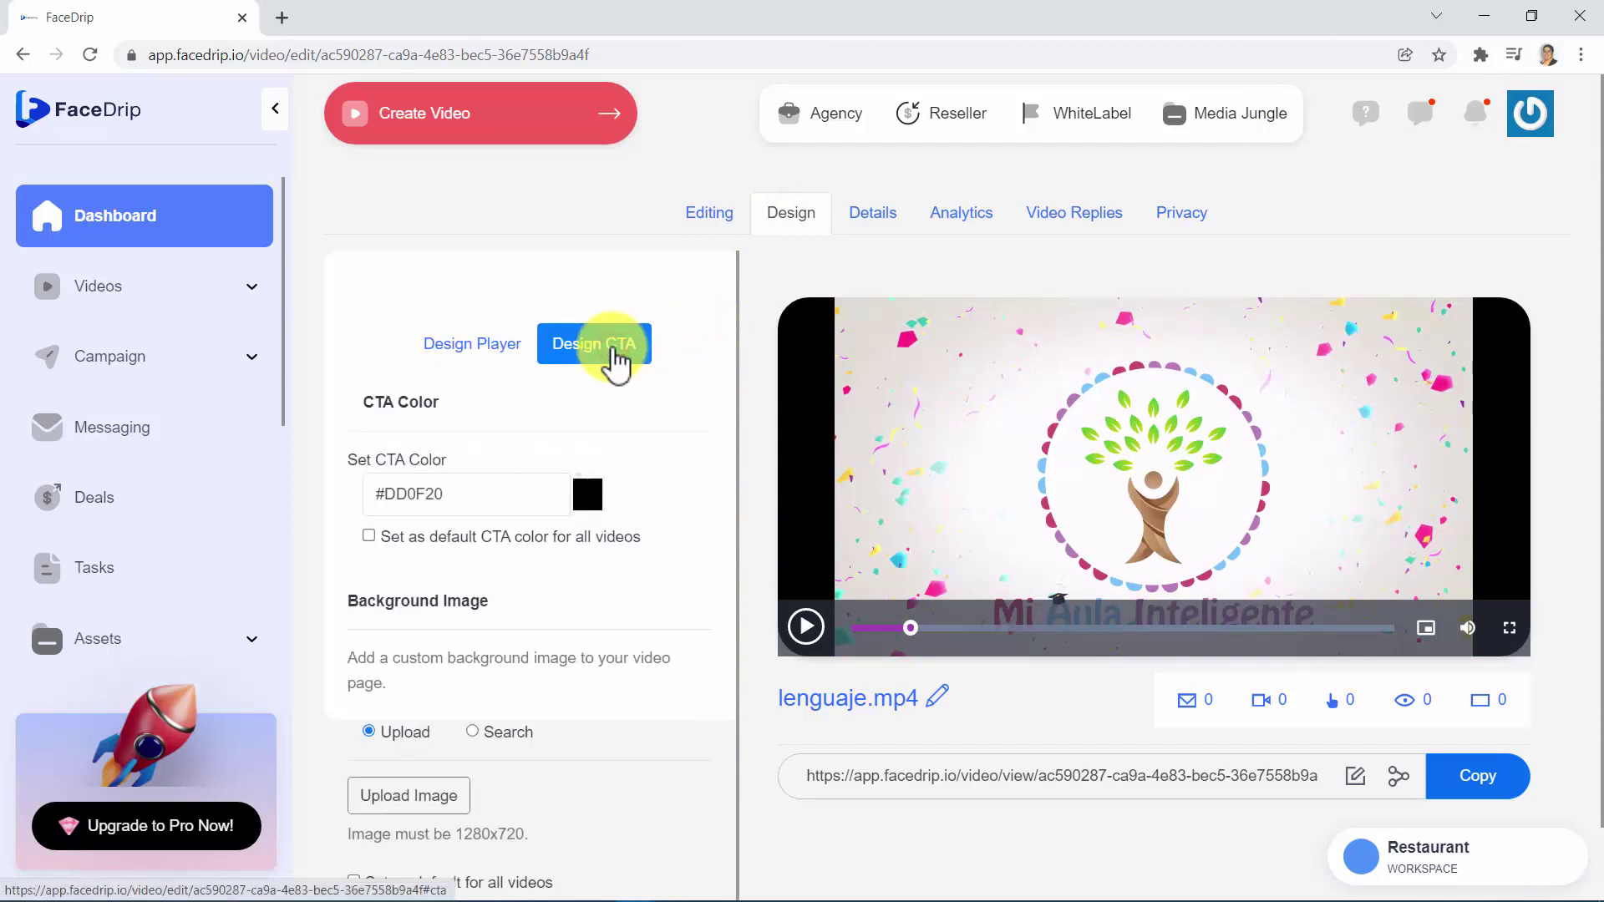
{"action": "left_click", "coordinate": [518, 347]}
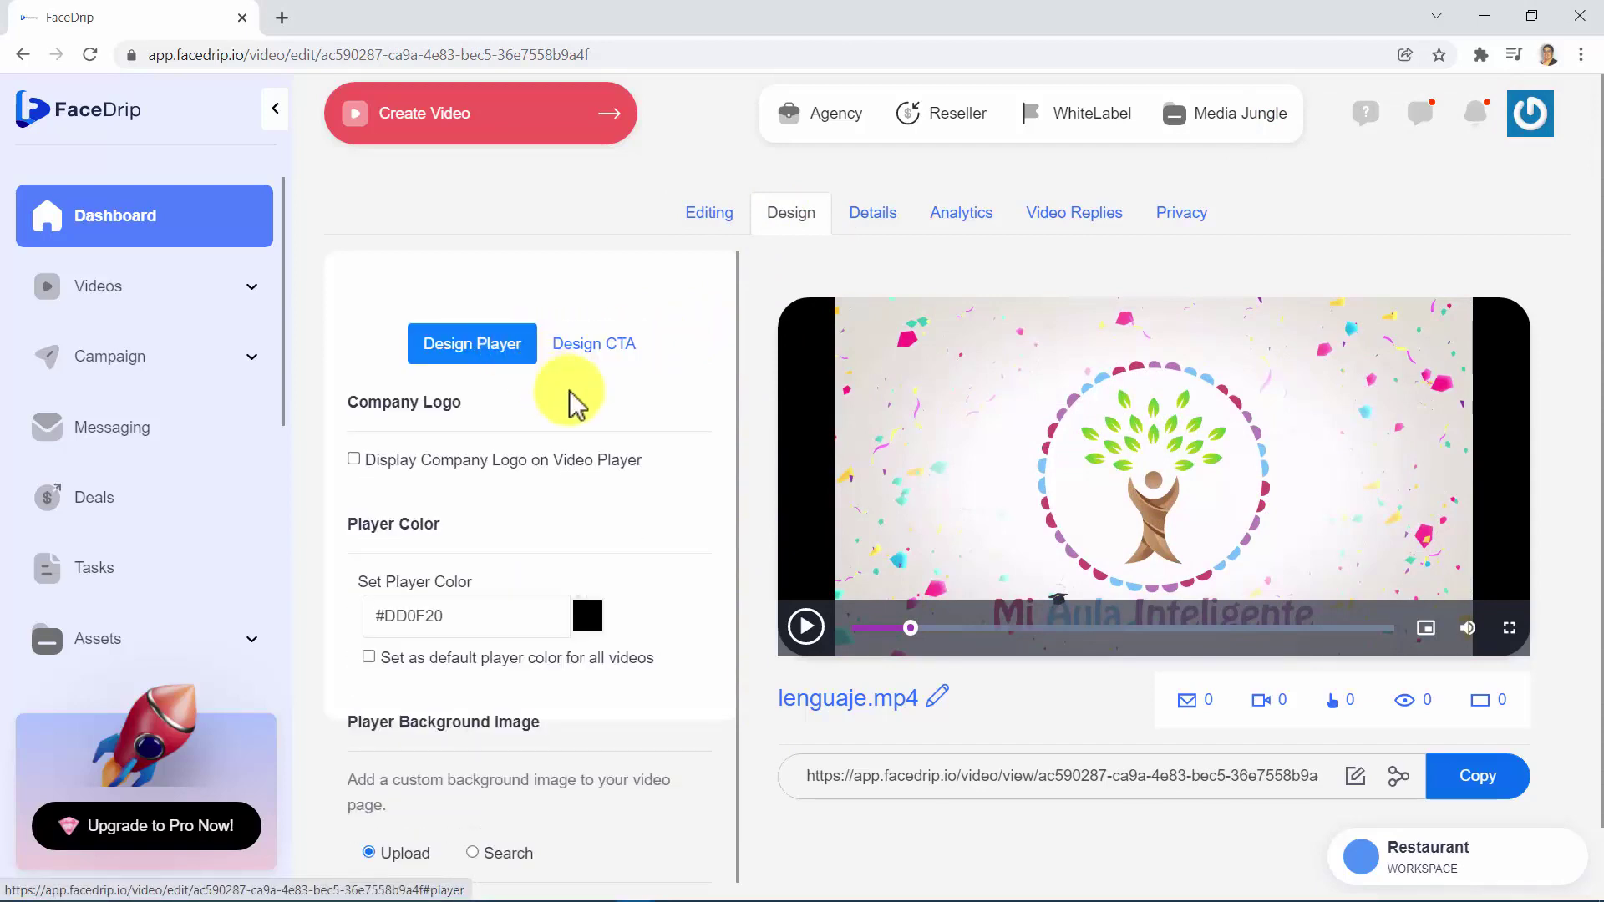
{"action": "scroll", "coordinate": [589, 426], "scroll_direction": "down", "scroll_amount": 1}
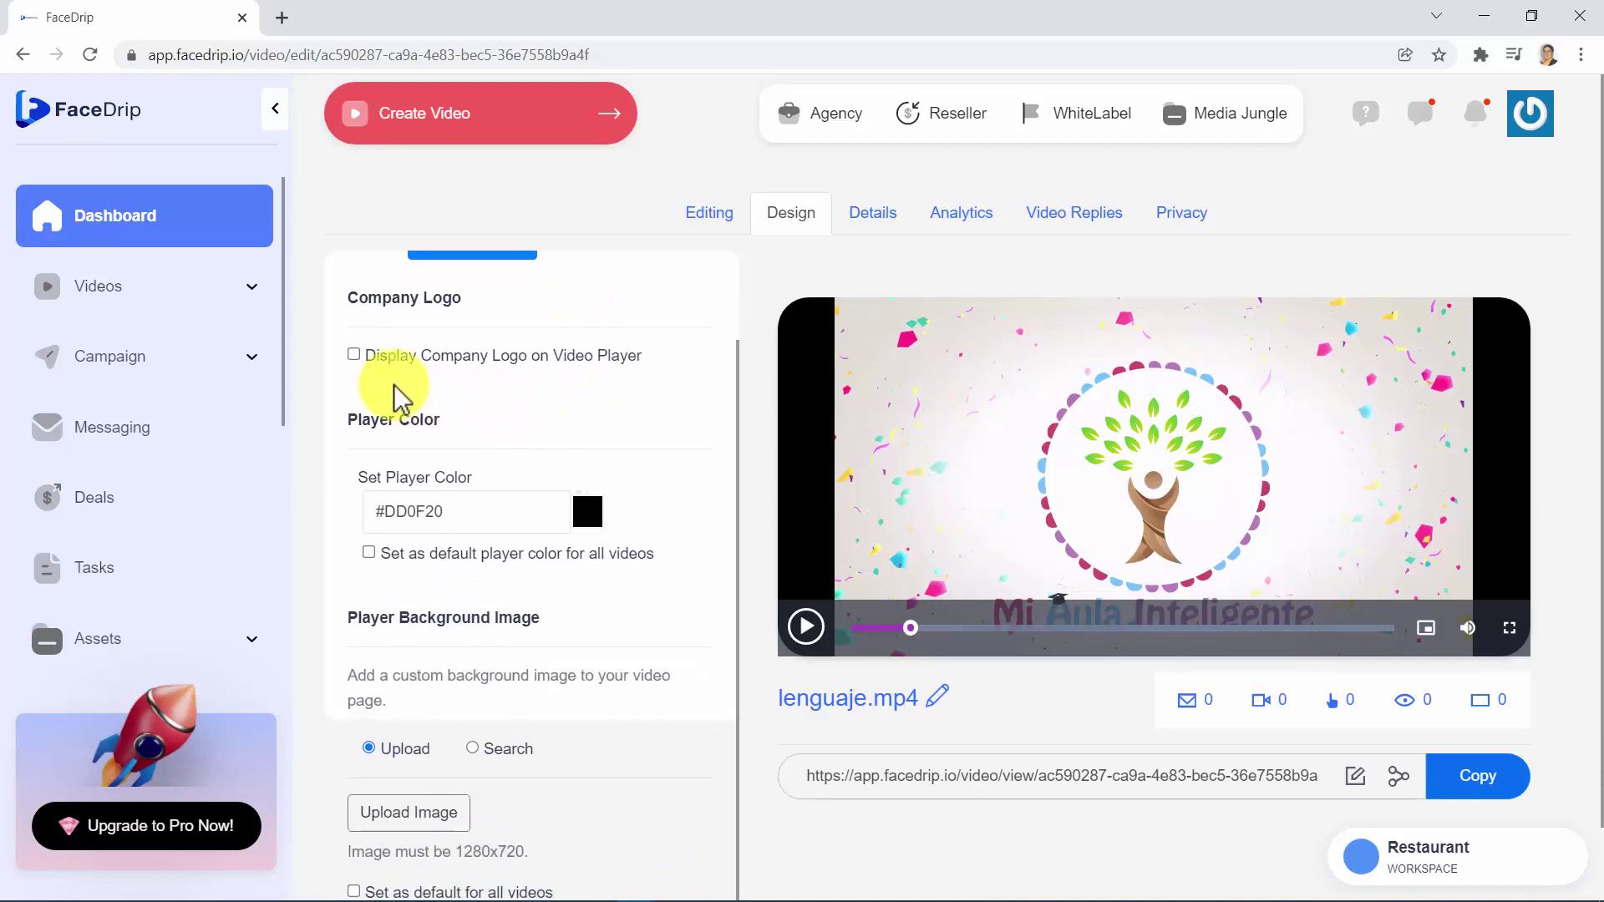
{"action": "left_click", "coordinate": [354, 355]}
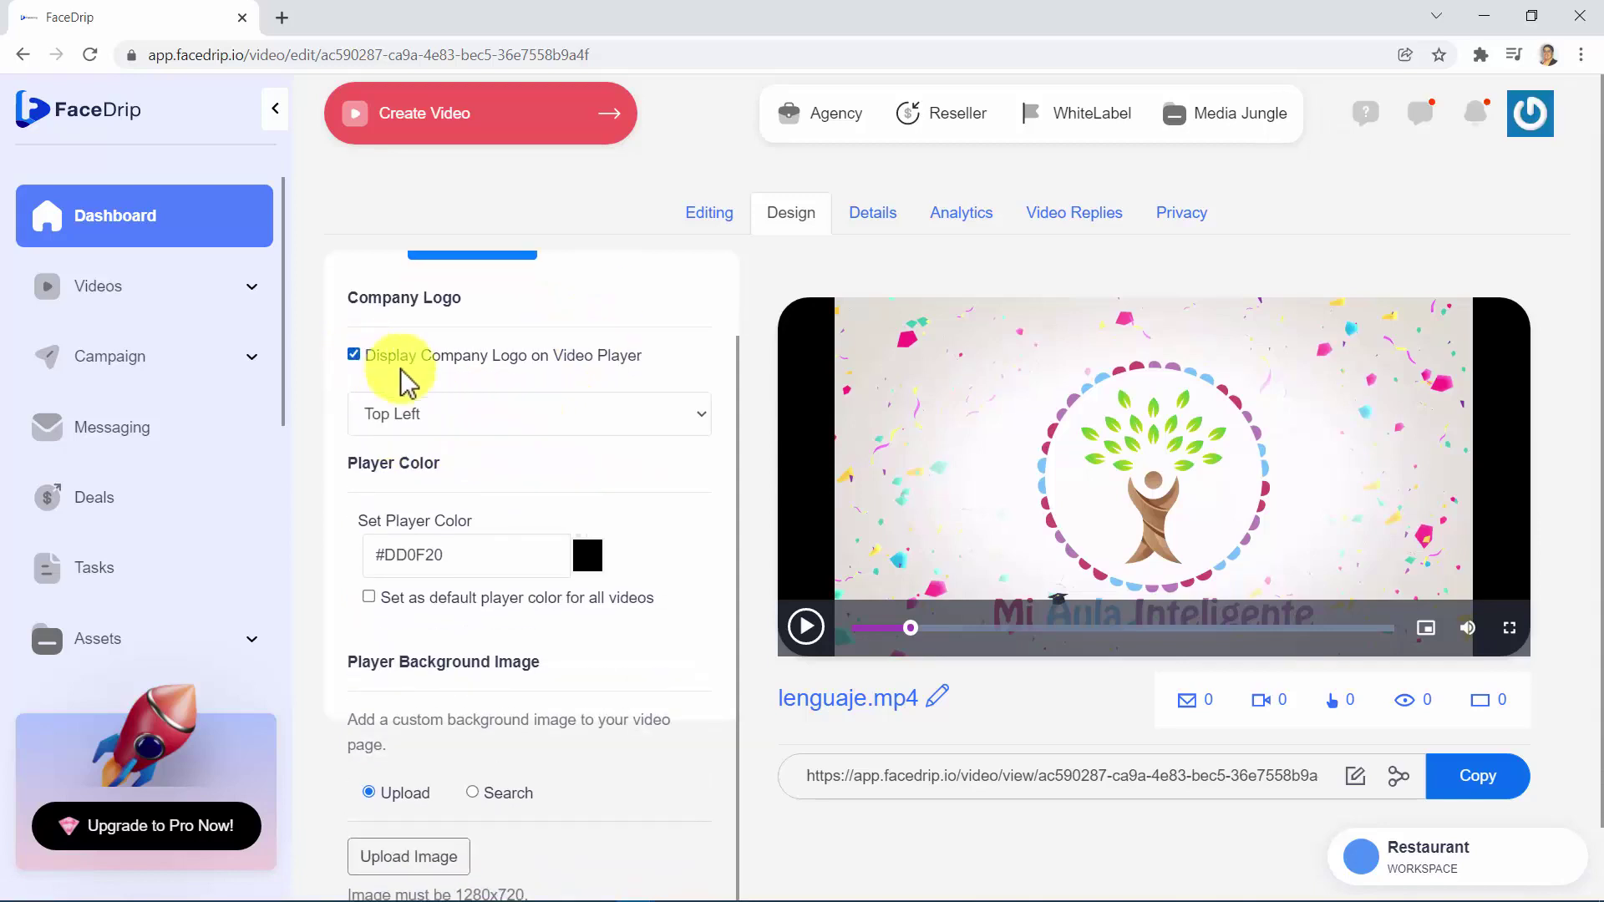
{"action": "left_click", "coordinate": [516, 411]}
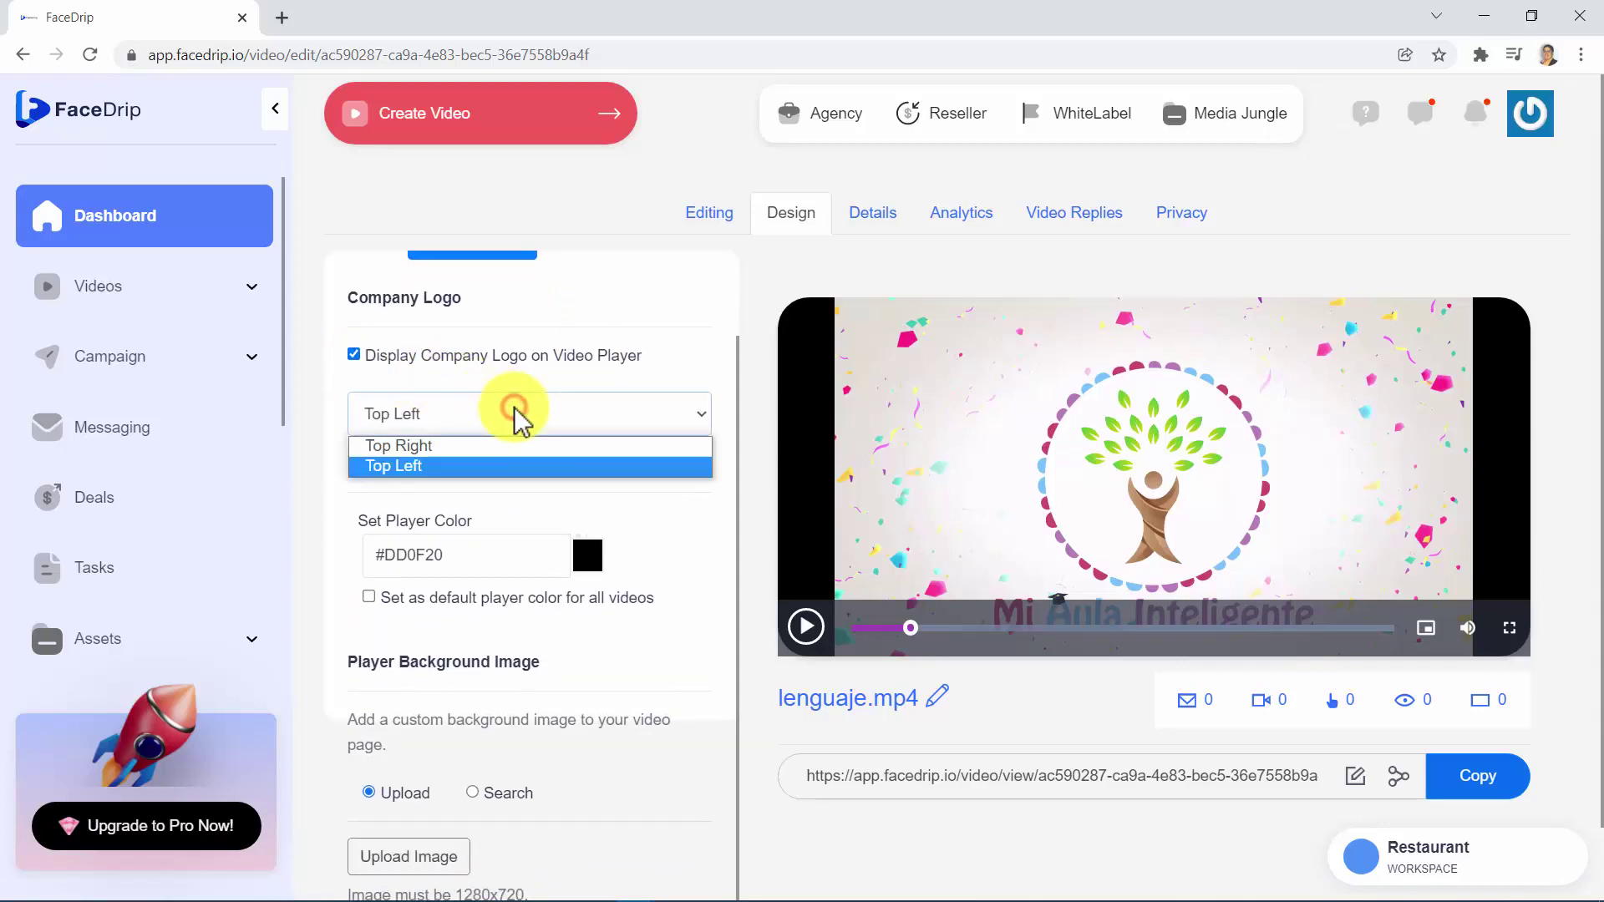
{"action": "left_click", "coordinate": [489, 451]}
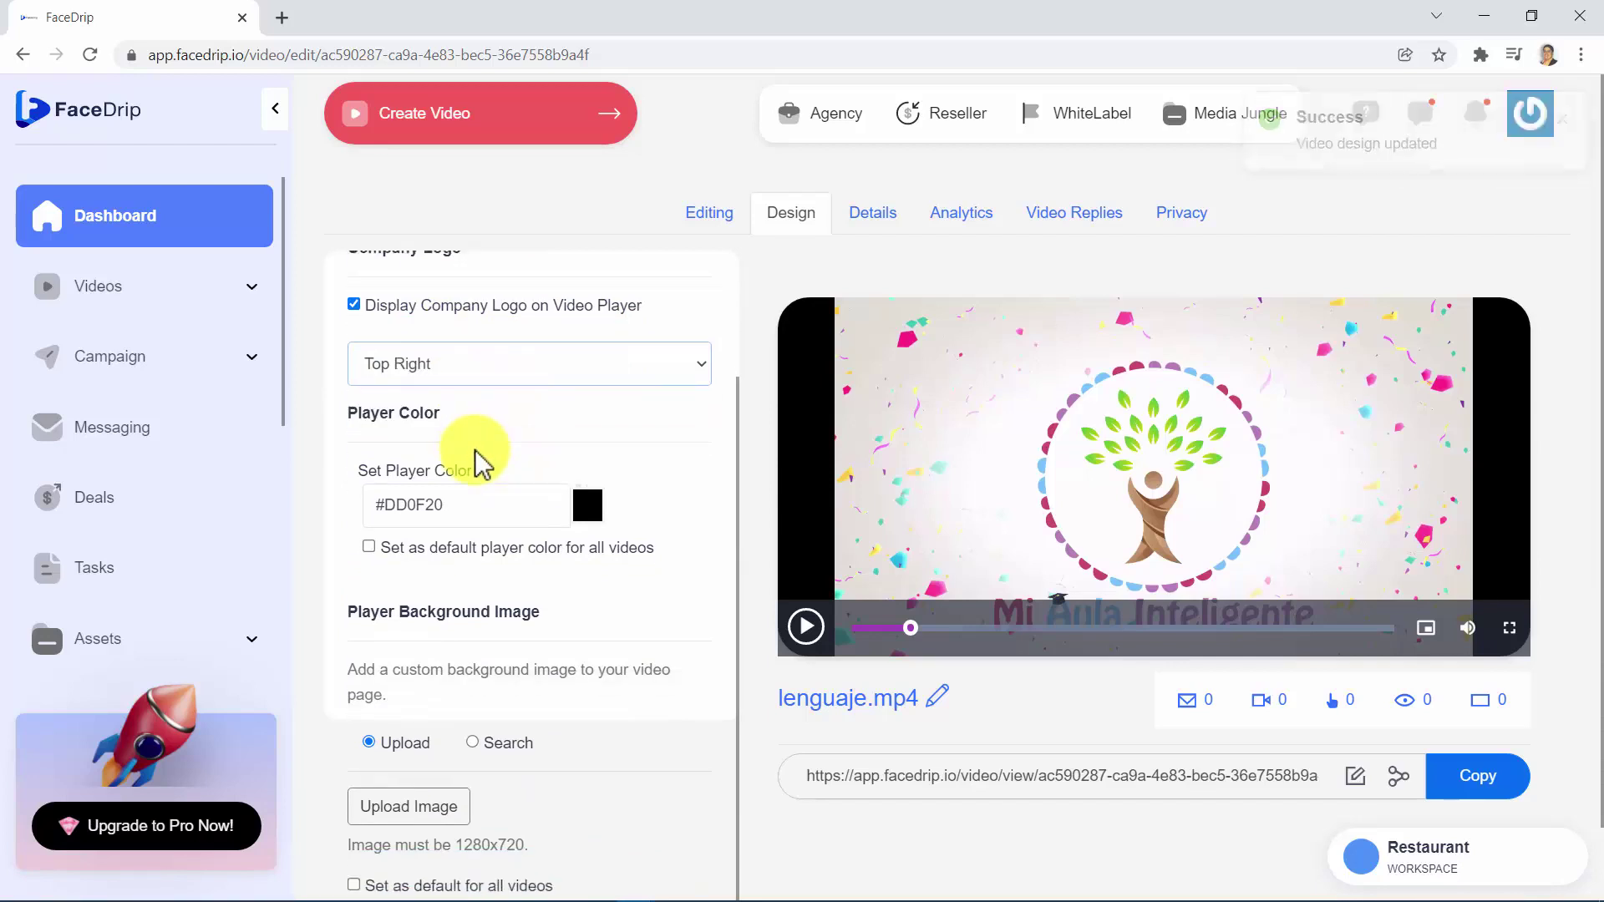
Set the player colour to green #5FE209 as the default for all videos.
{"action": "scroll", "coordinate": [476, 459], "scroll_direction": "down", "scroll_amount": 2}
{"action": "left_click", "coordinate": [588, 432]}
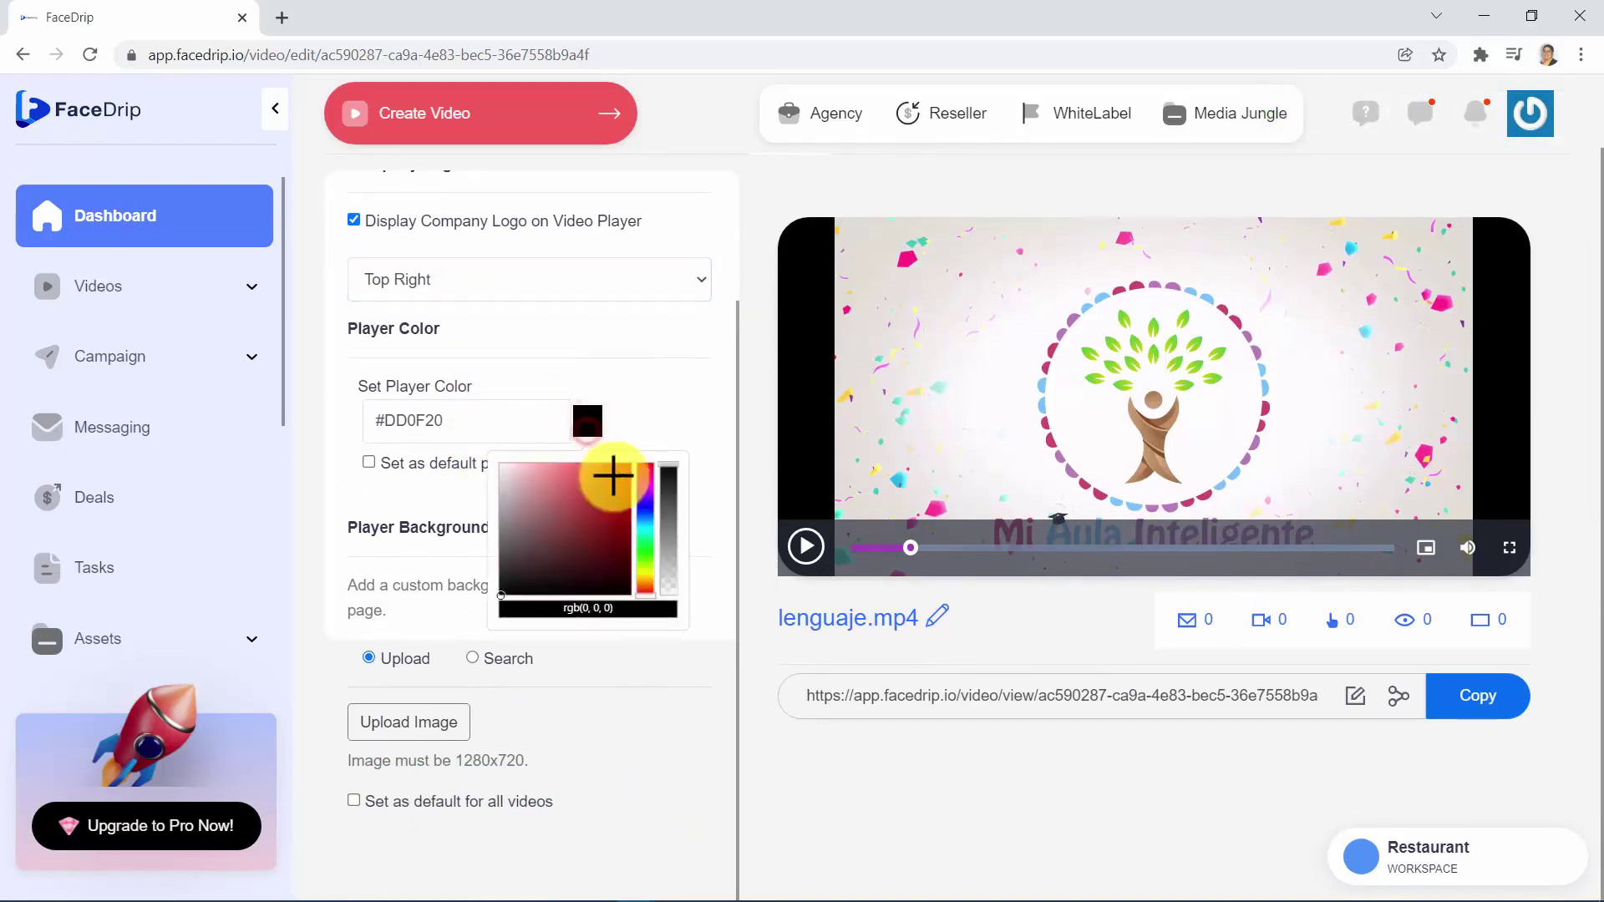
{"action": "left_click", "coordinate": [647, 553]}
{"action": "left_click", "coordinate": [625, 478]}
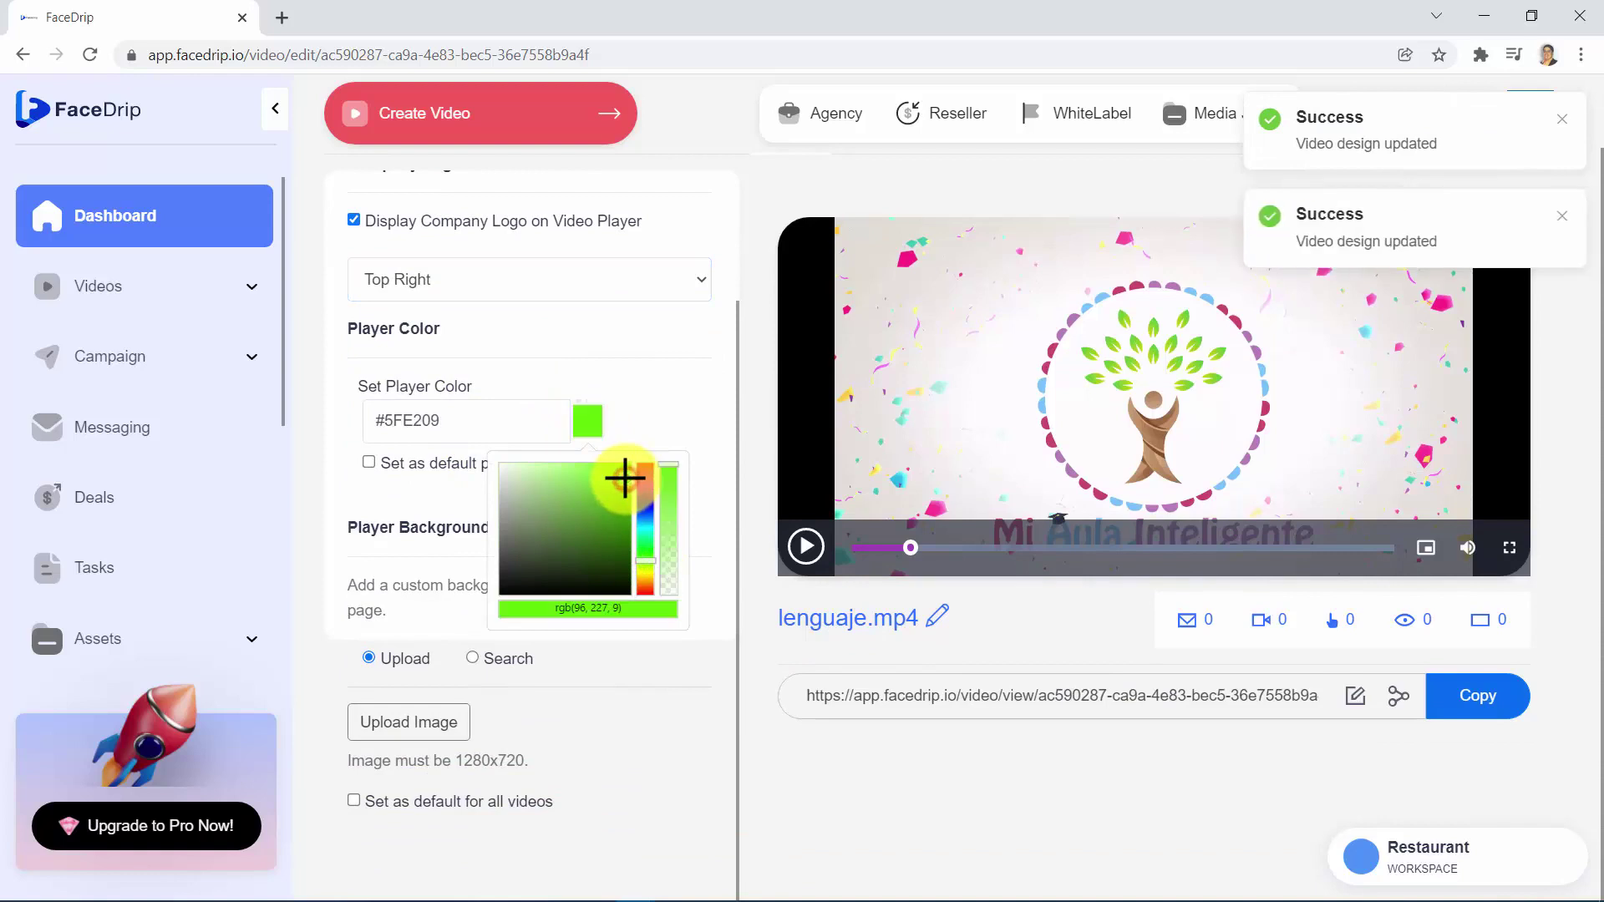
{"action": "left_click", "coordinate": [371, 464]}
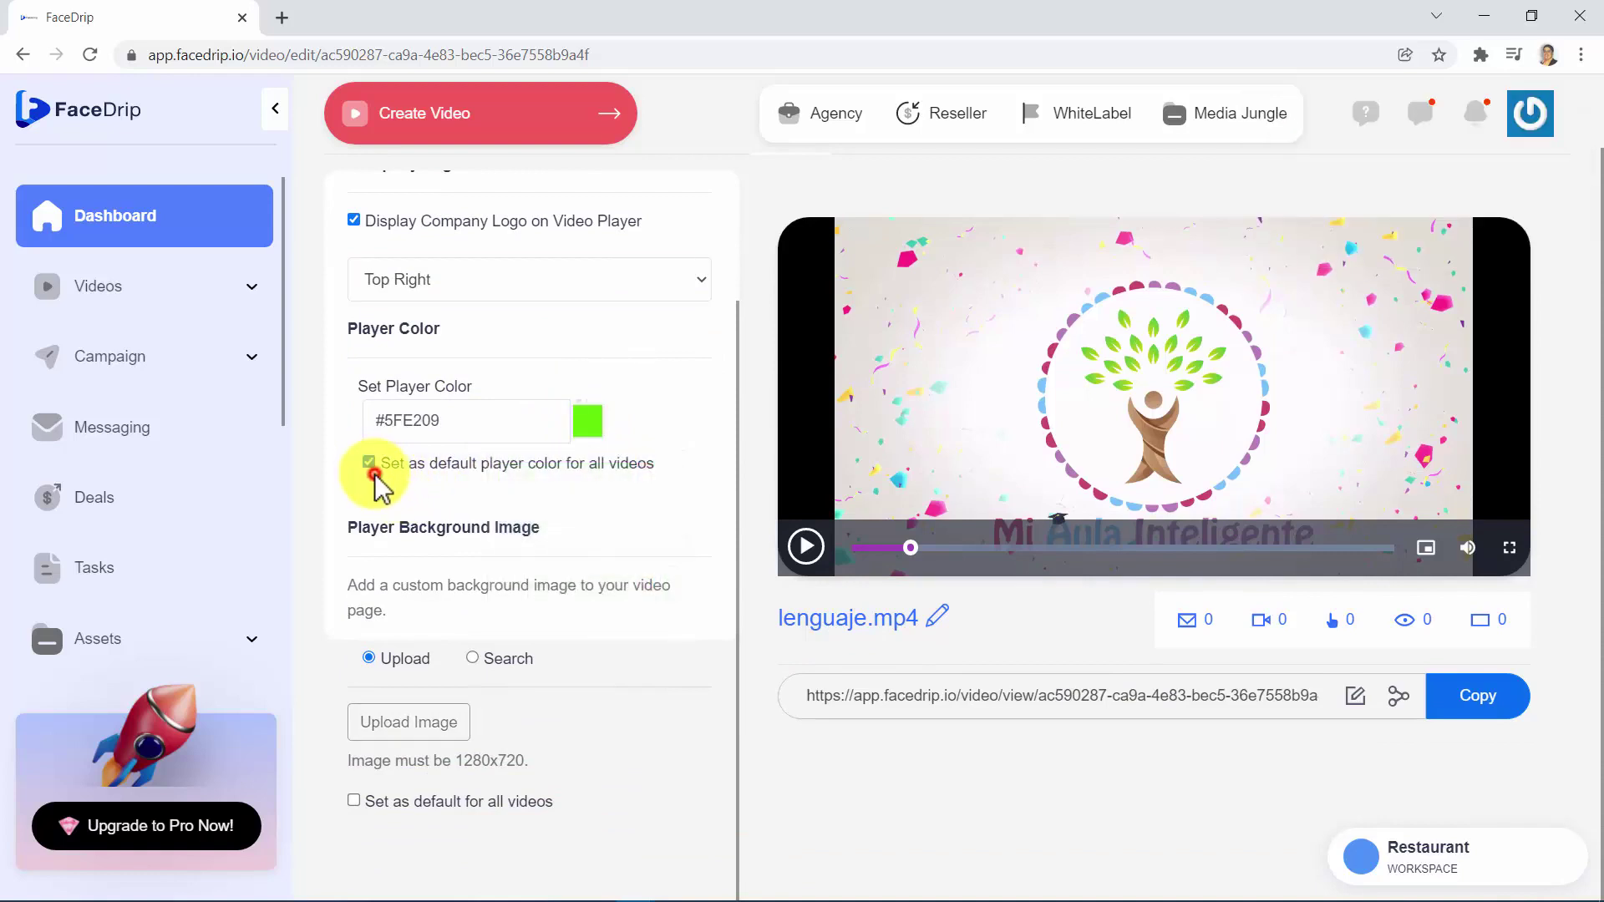
Set the player background to the children-drawing photo from a 'kids' search and copy the video link.
{"action": "left_click", "coordinate": [481, 668]}
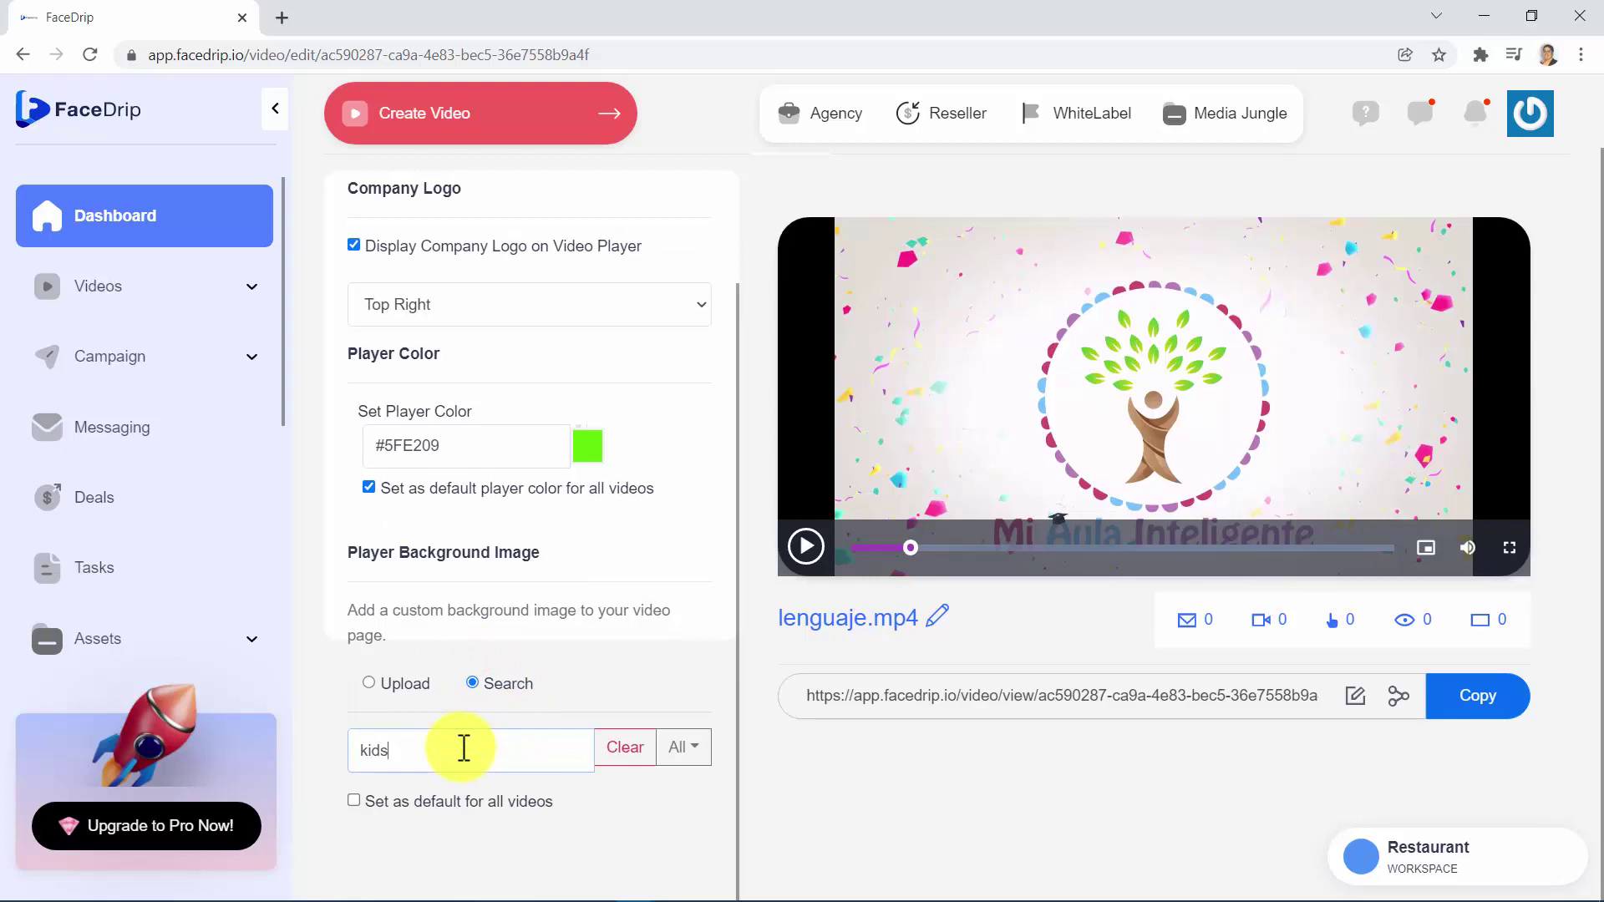
{"action": "type", "text": "kids"}
{"action": "key", "text": "Return"}
{"action": "scroll", "coordinate": [293, 569], "scroll_direction": "down", "scroll_amount": 2}
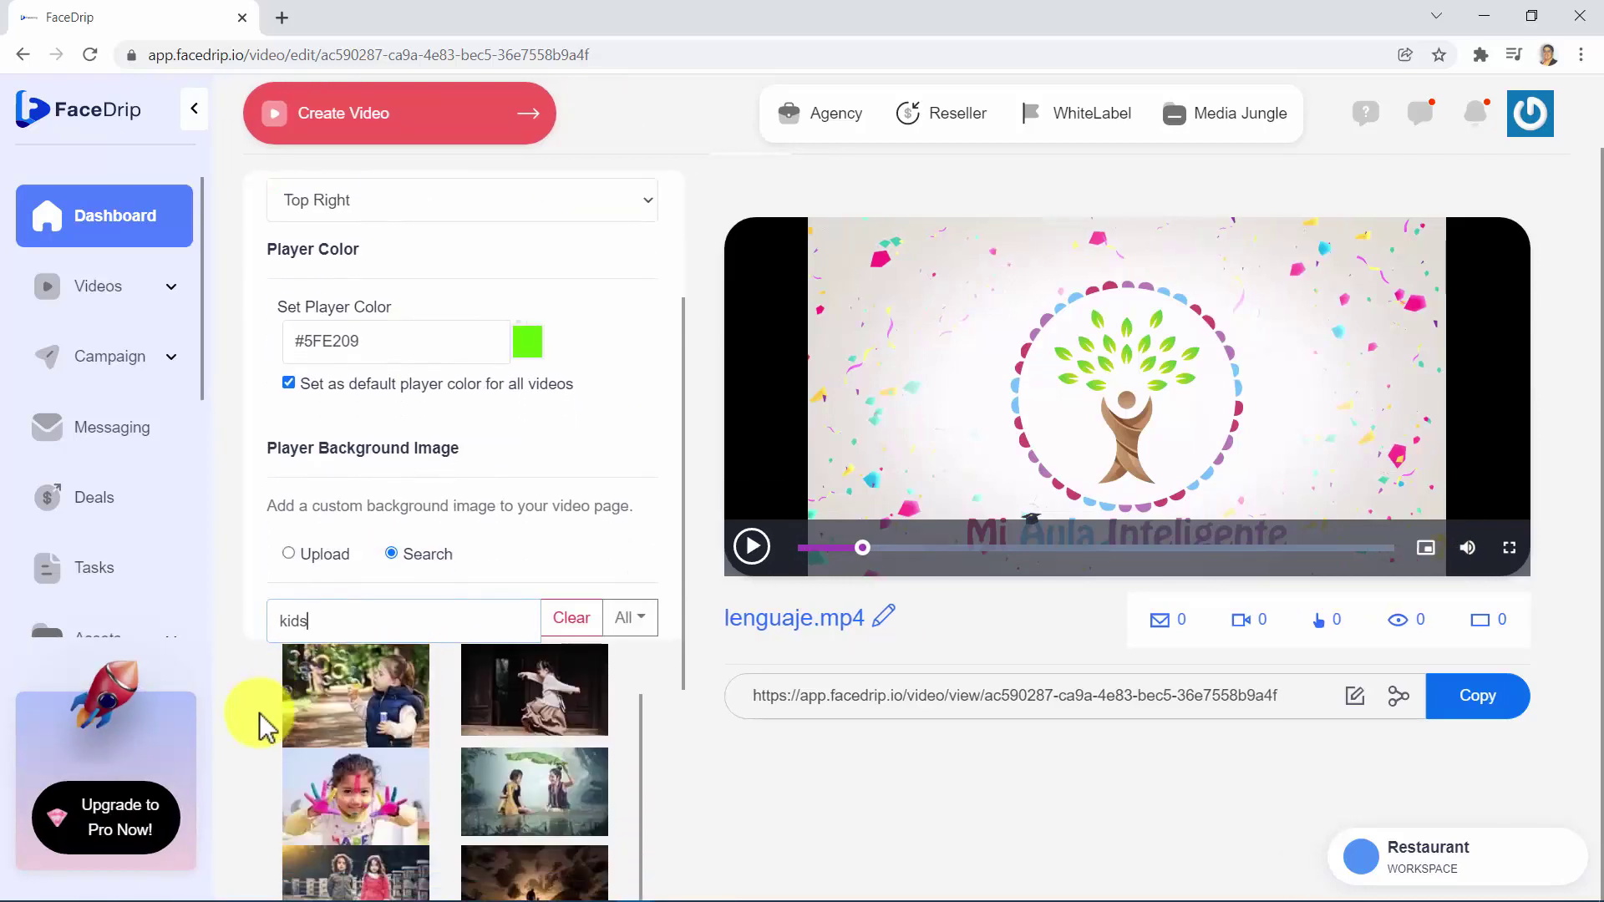
{"action": "scroll", "coordinate": [259, 727], "scroll_direction": "down", "scroll_amount": 5}
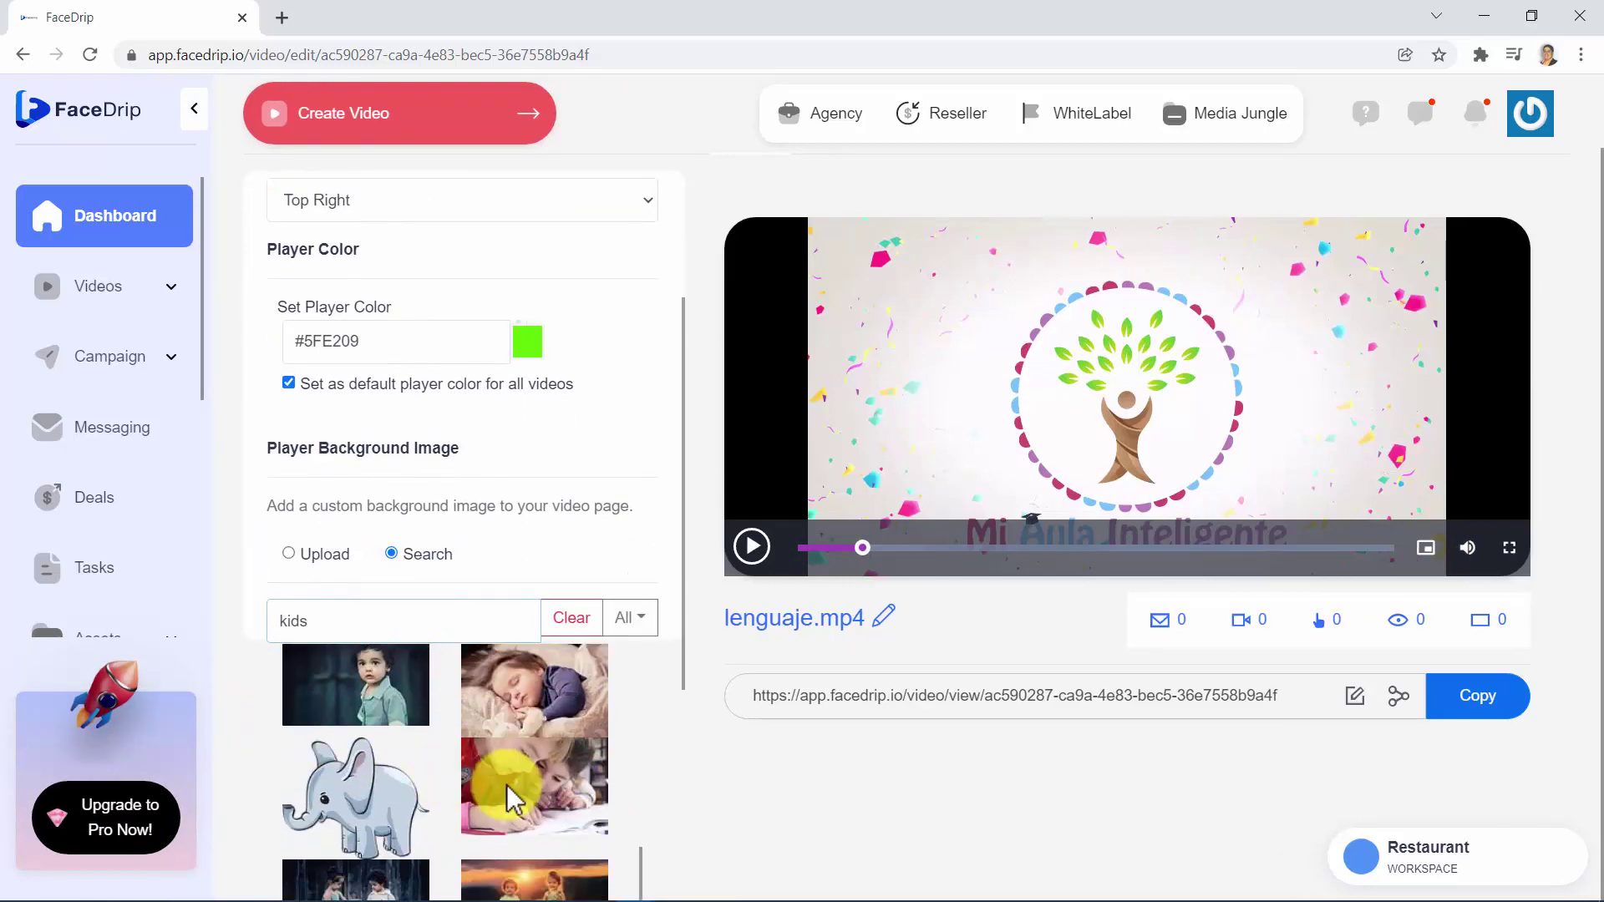
{"action": "left_click", "coordinate": [507, 785]}
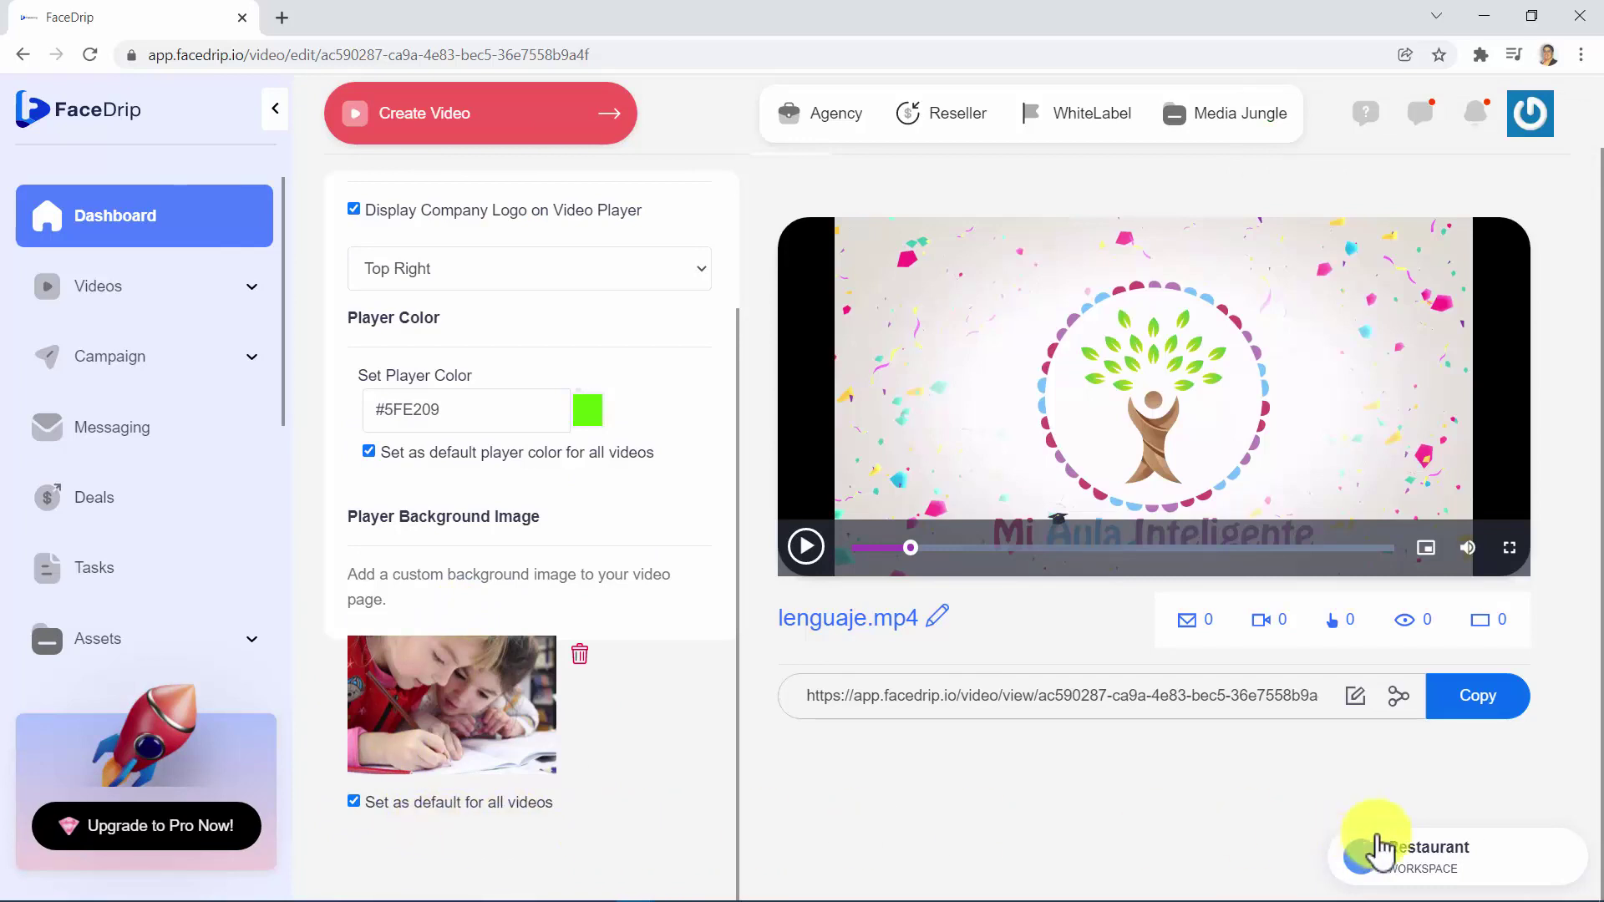
{"action": "left_click", "coordinate": [1479, 697]}
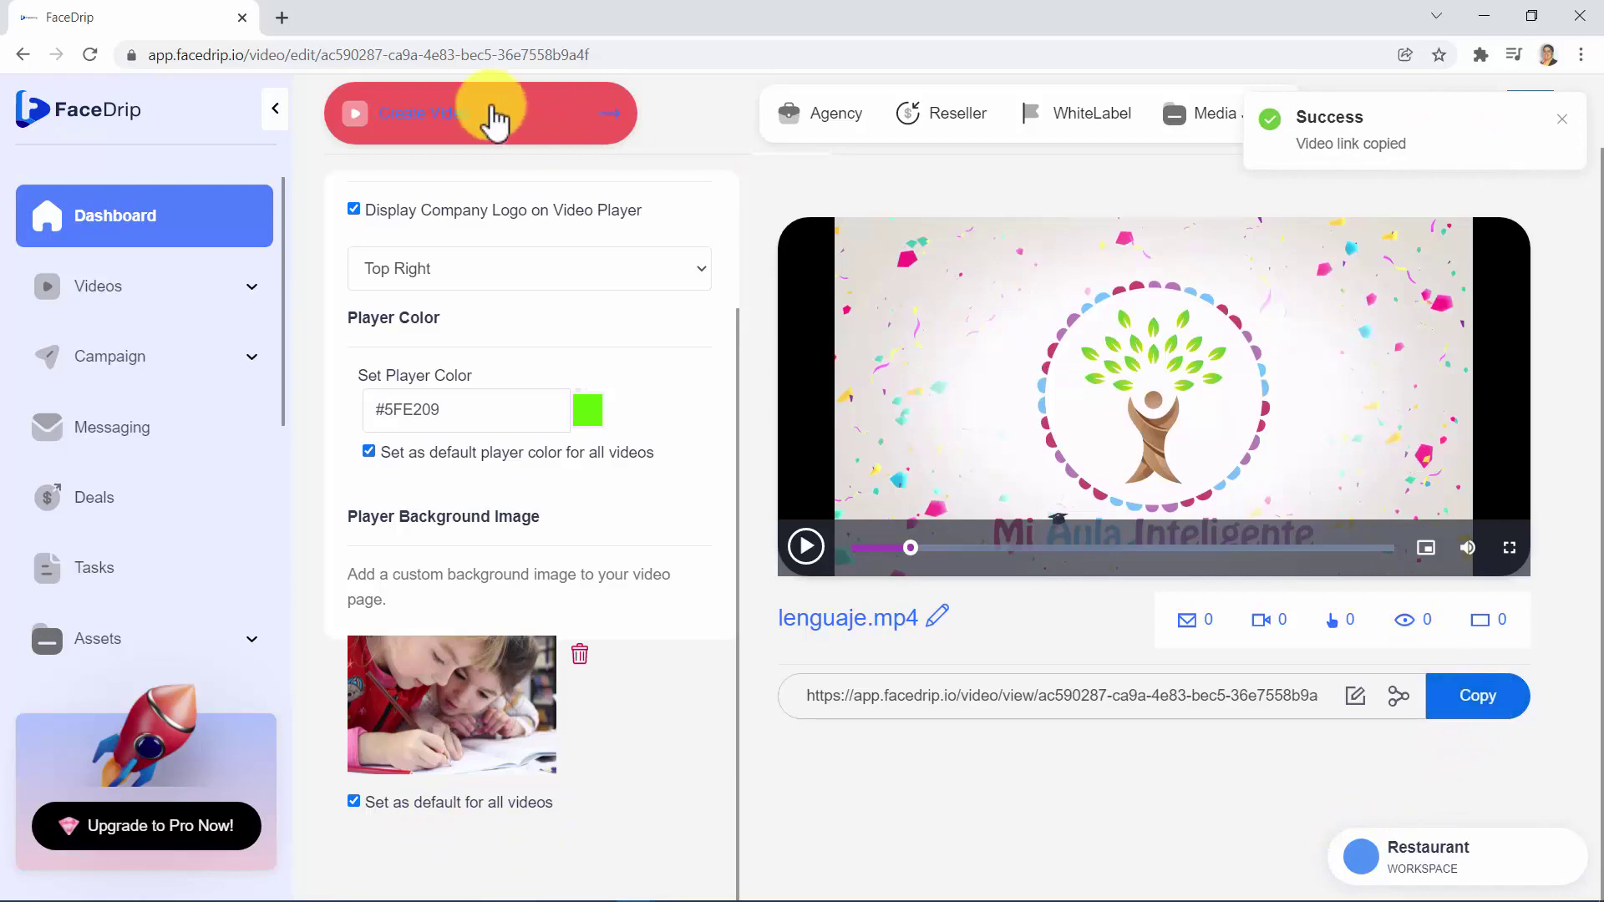
Load the copied video link in a new browser tab to view the public page.
{"action": "left_click", "coordinate": [284, 18]}
{"action": "key", "text": "ctrl+v"}
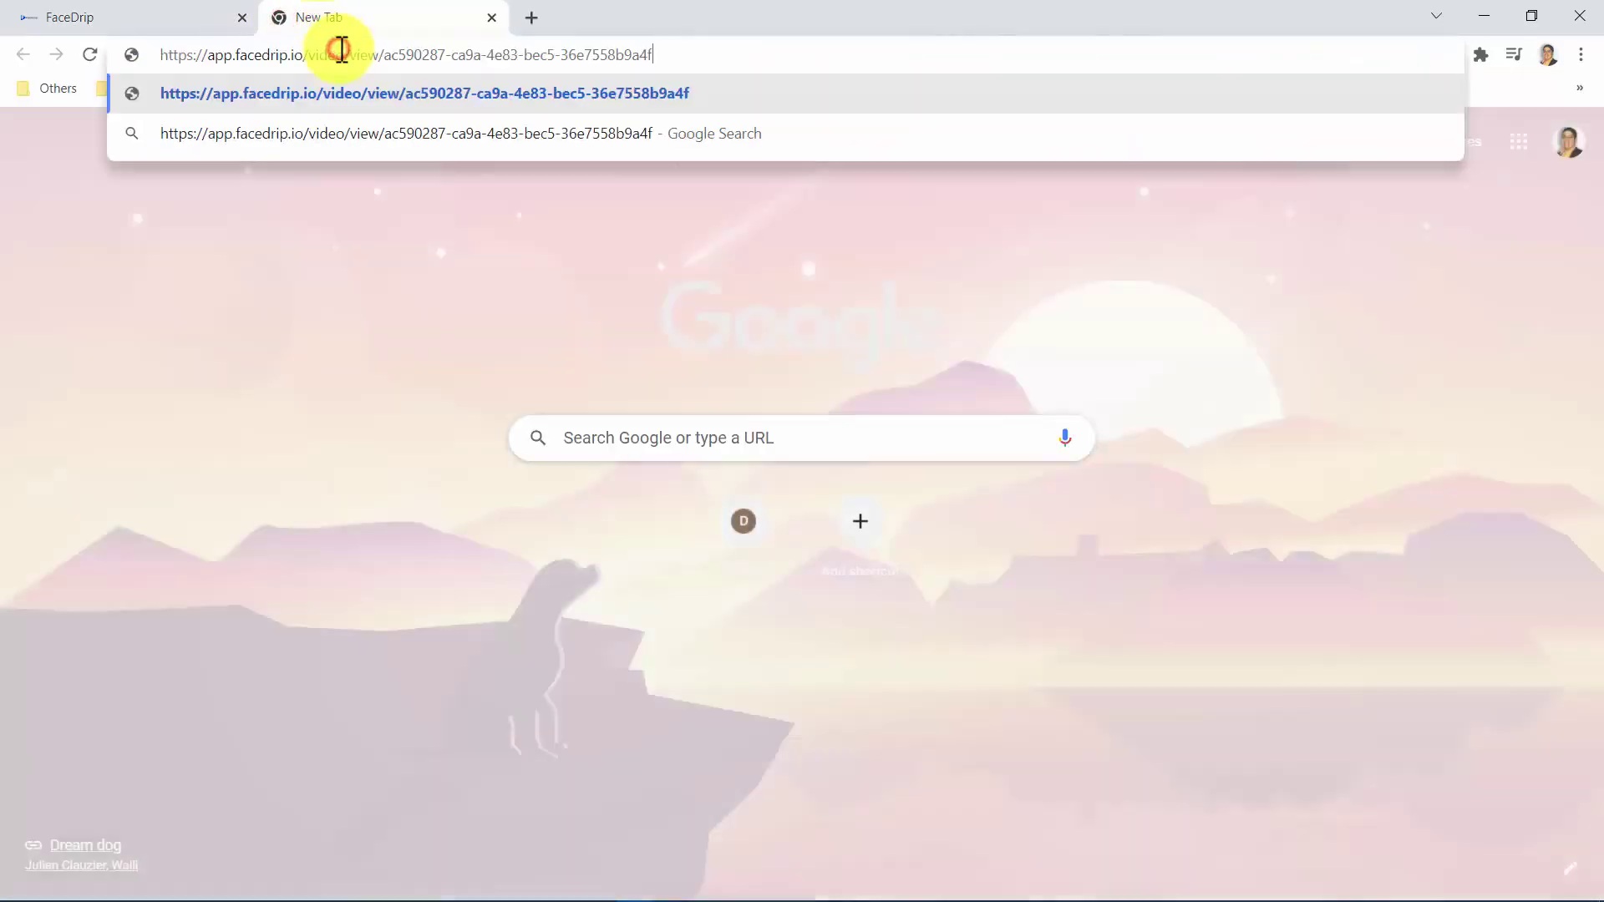
{"action": "key", "text": "Return"}
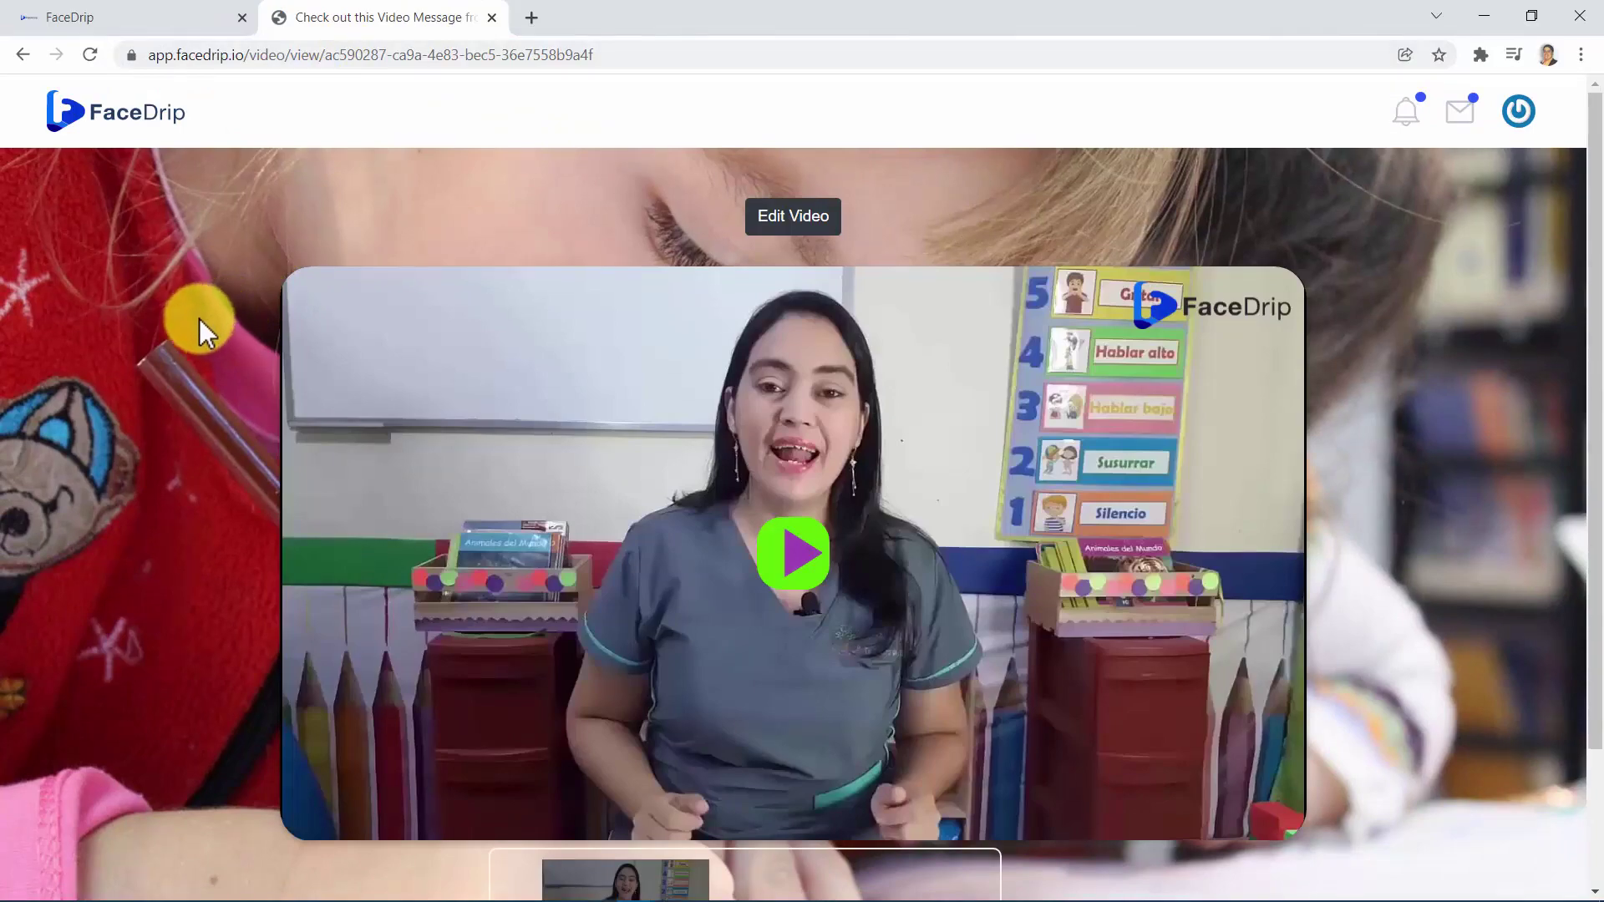
{"action": "scroll", "coordinate": [199, 318], "scroll_direction": "down", "scroll_amount": 2}
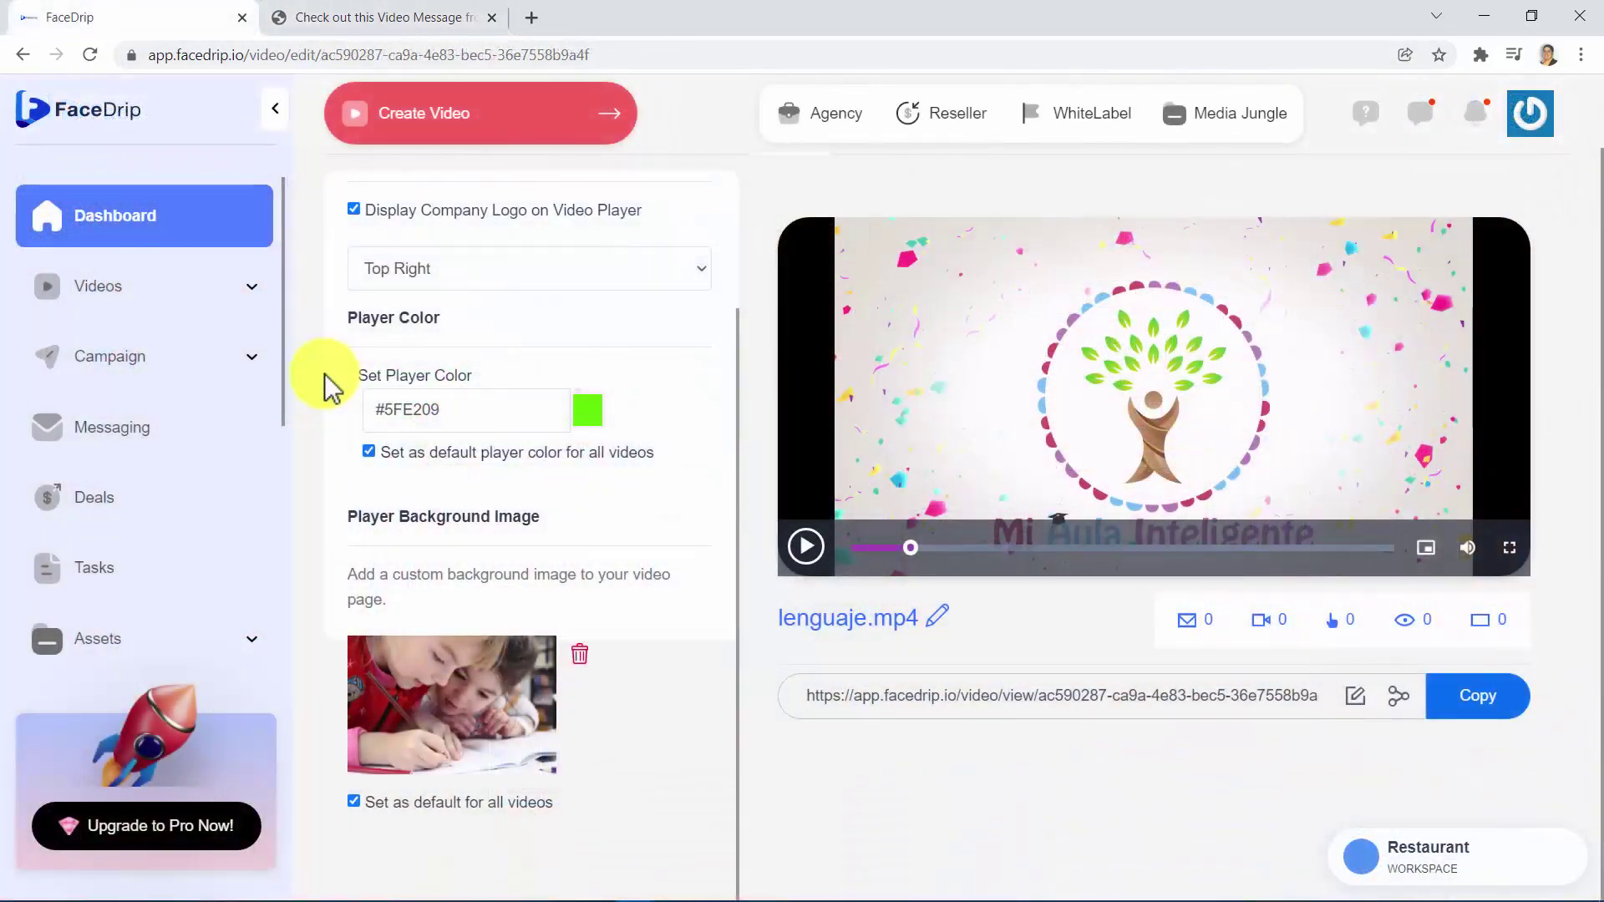
Copy the player's #5FE209 into the CTA colour and make it the default.
{"action": "scroll", "coordinate": [326, 380], "scroll_direction": "up", "scroll_amount": 2}
{"action": "left_click", "coordinate": [575, 269]}
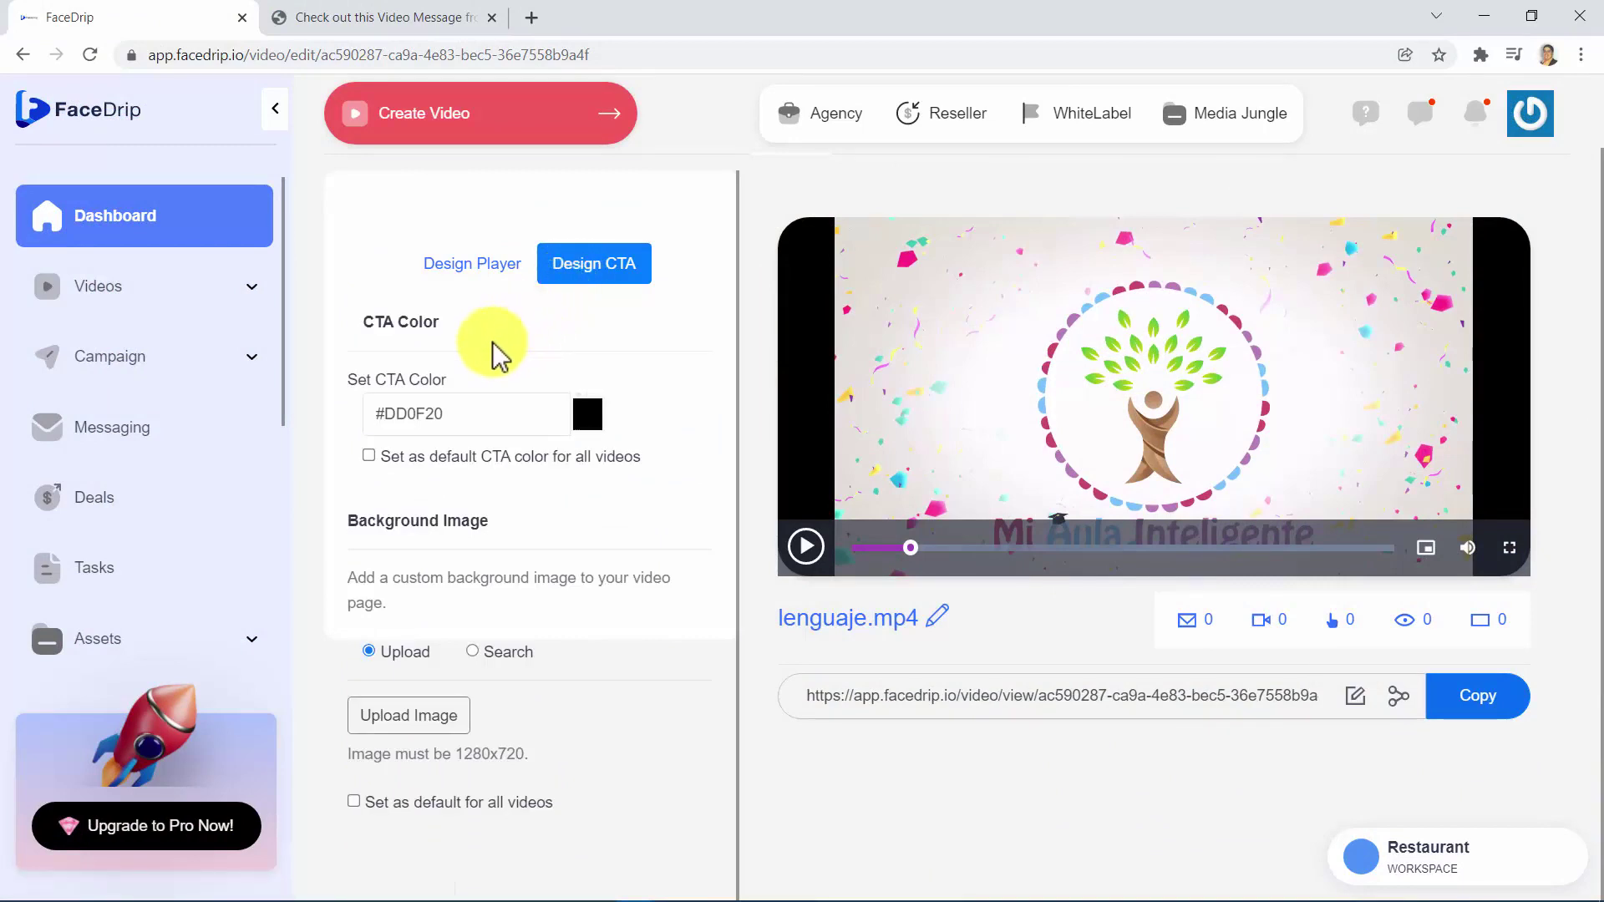
{"action": "left_click", "coordinate": [472, 266]}
{"action": "double_click", "coordinate": [410, 578]}
{"action": "key", "text": "ctrl+c"}
{"action": "left_click", "coordinate": [573, 268]}
{"action": "double_click", "coordinate": [383, 413]}
{"action": "key", "text": "ctrl+v"}
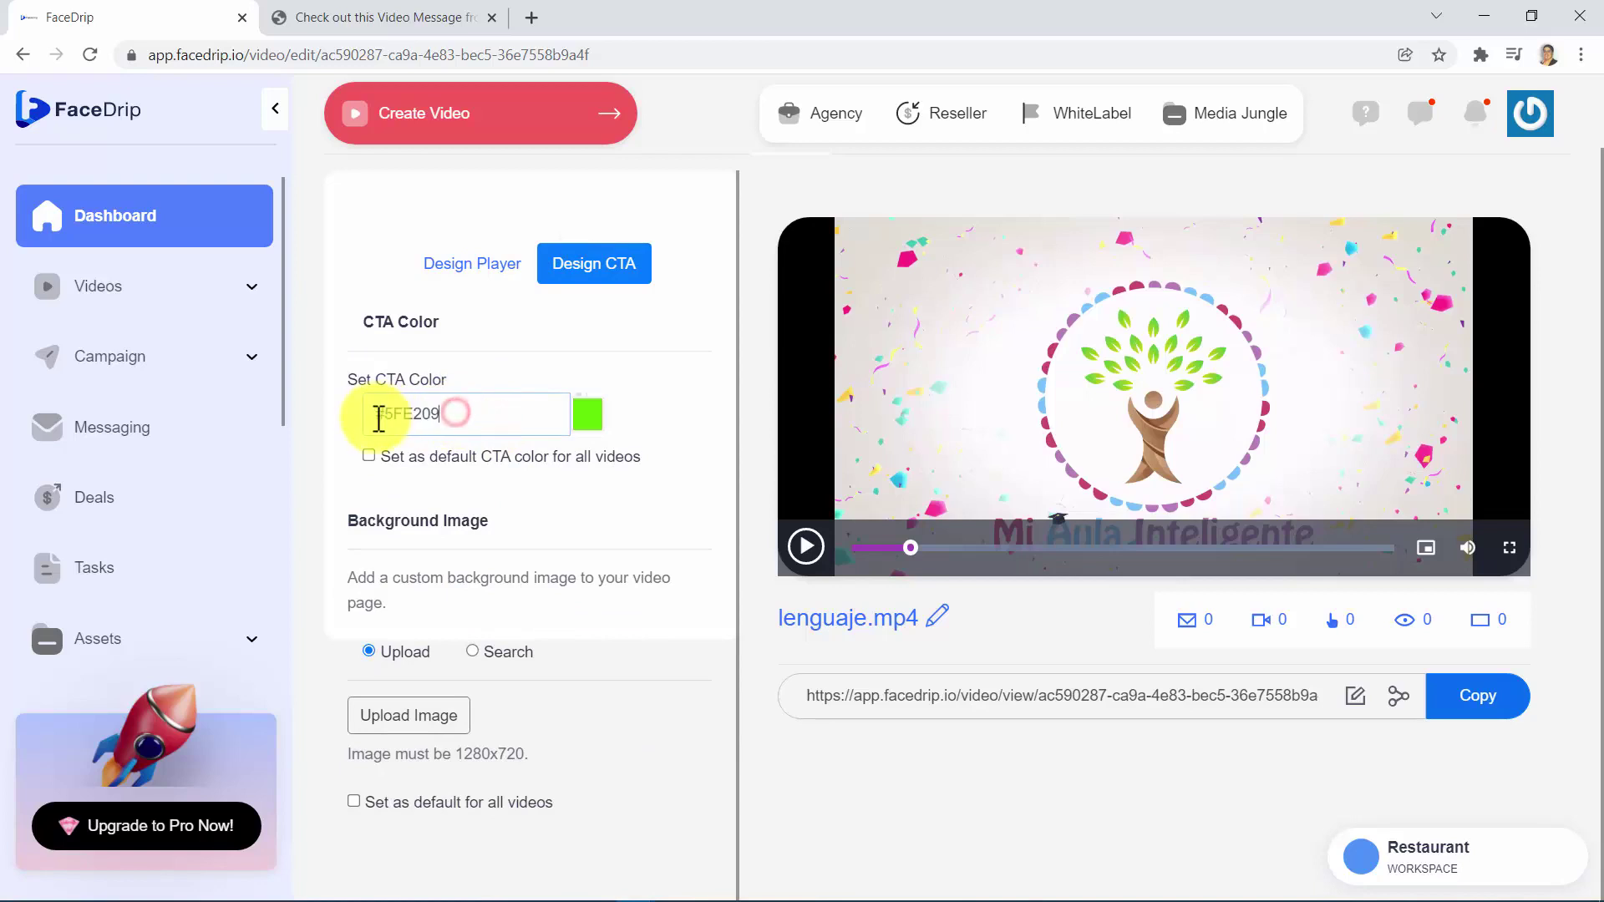
{"action": "left_click", "coordinate": [369, 455]}
Set the CTA background to the children-drawing stock photo as the default for all videos.
{"action": "left_click", "coordinate": [472, 652]}
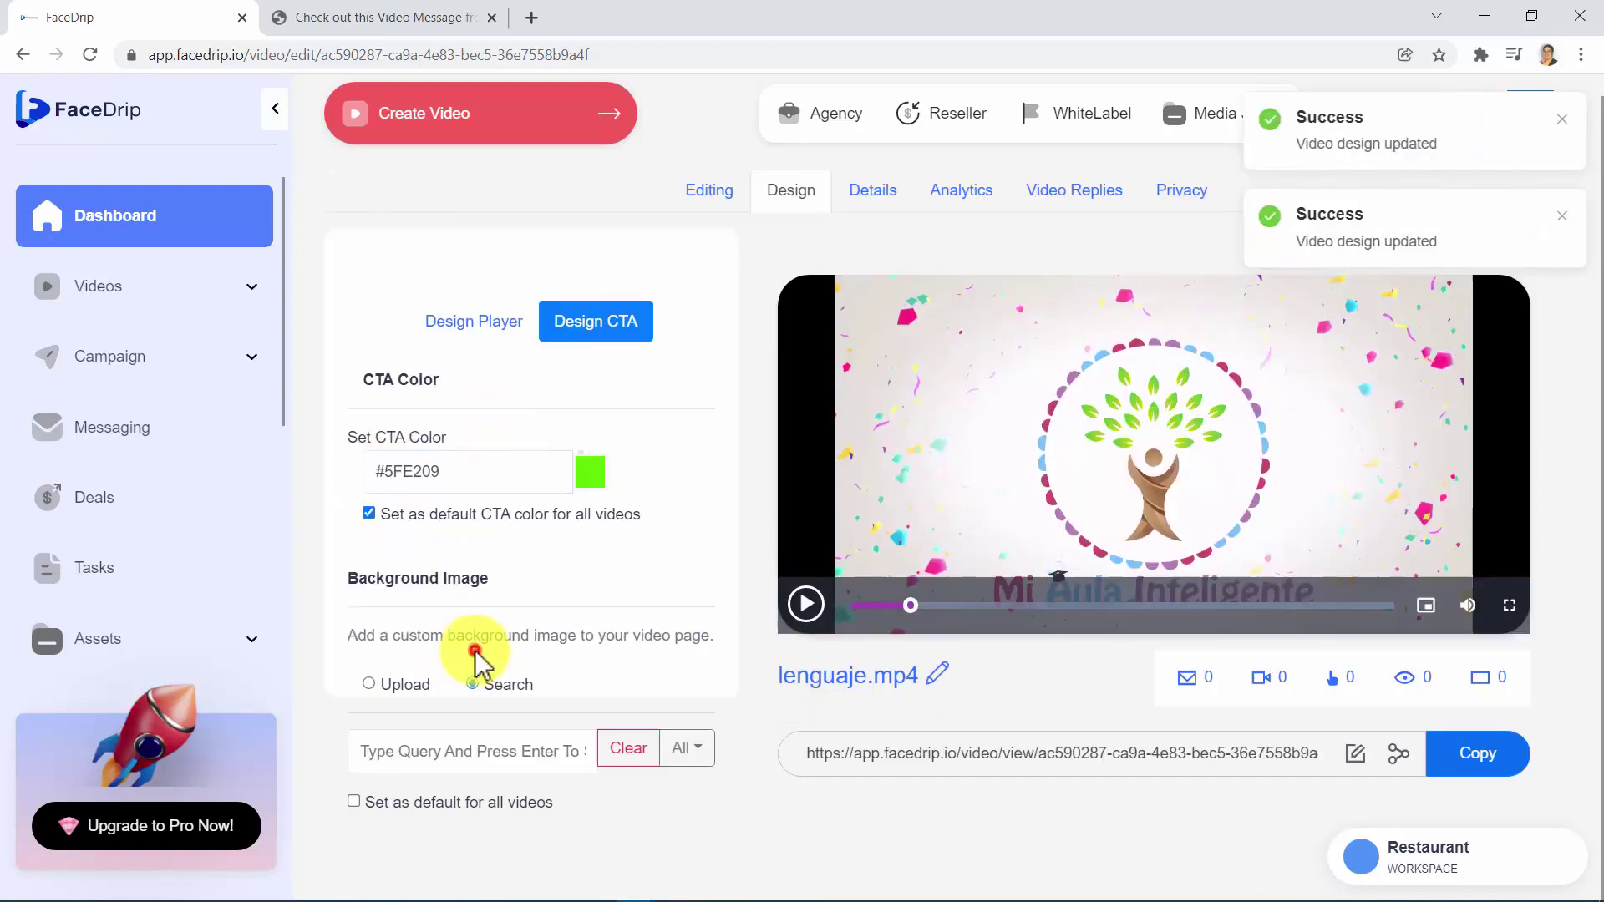
{"action": "left_click", "coordinate": [434, 749]}
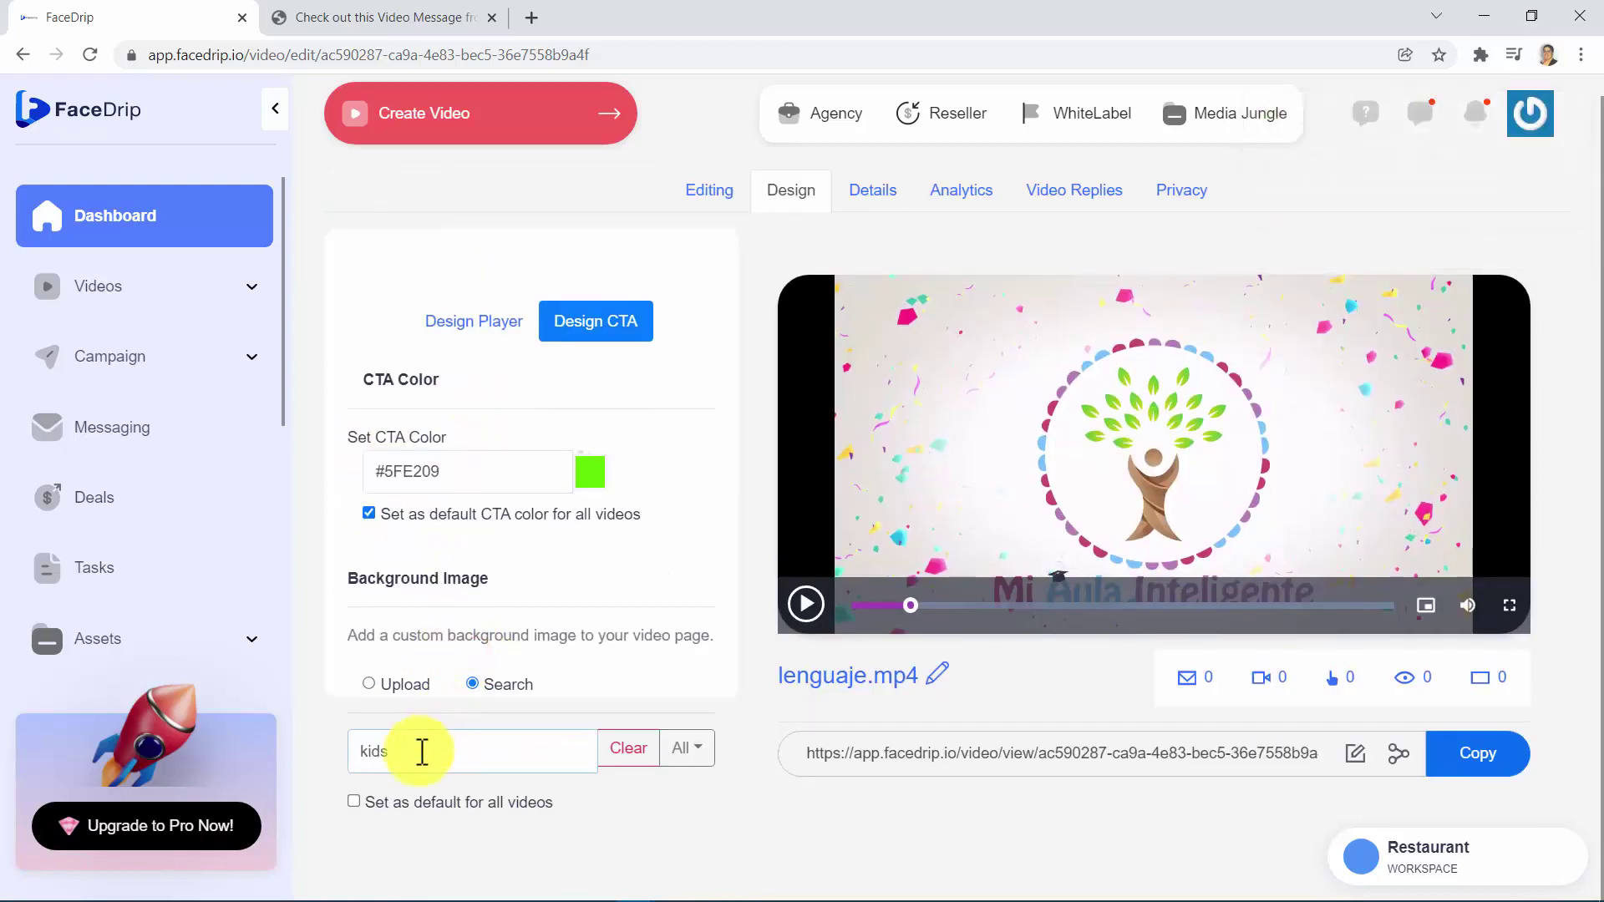
{"action": "scroll", "coordinate": [401, 741], "scroll_direction": "down", "scroll_amount": 3}
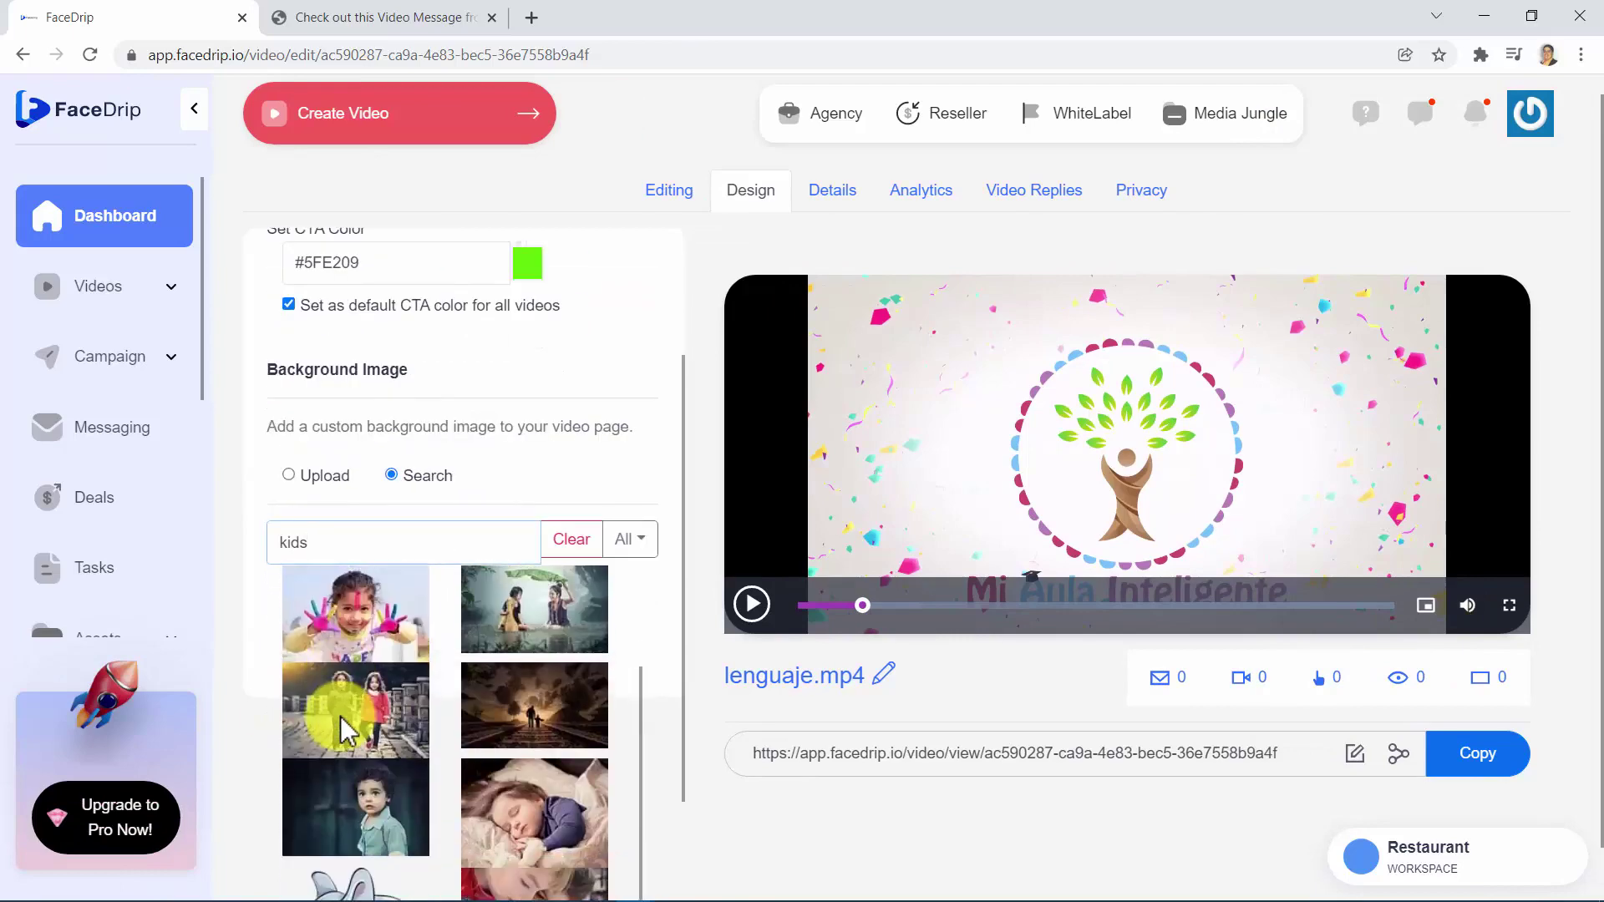
{"action": "left_click", "coordinate": [458, 727]}
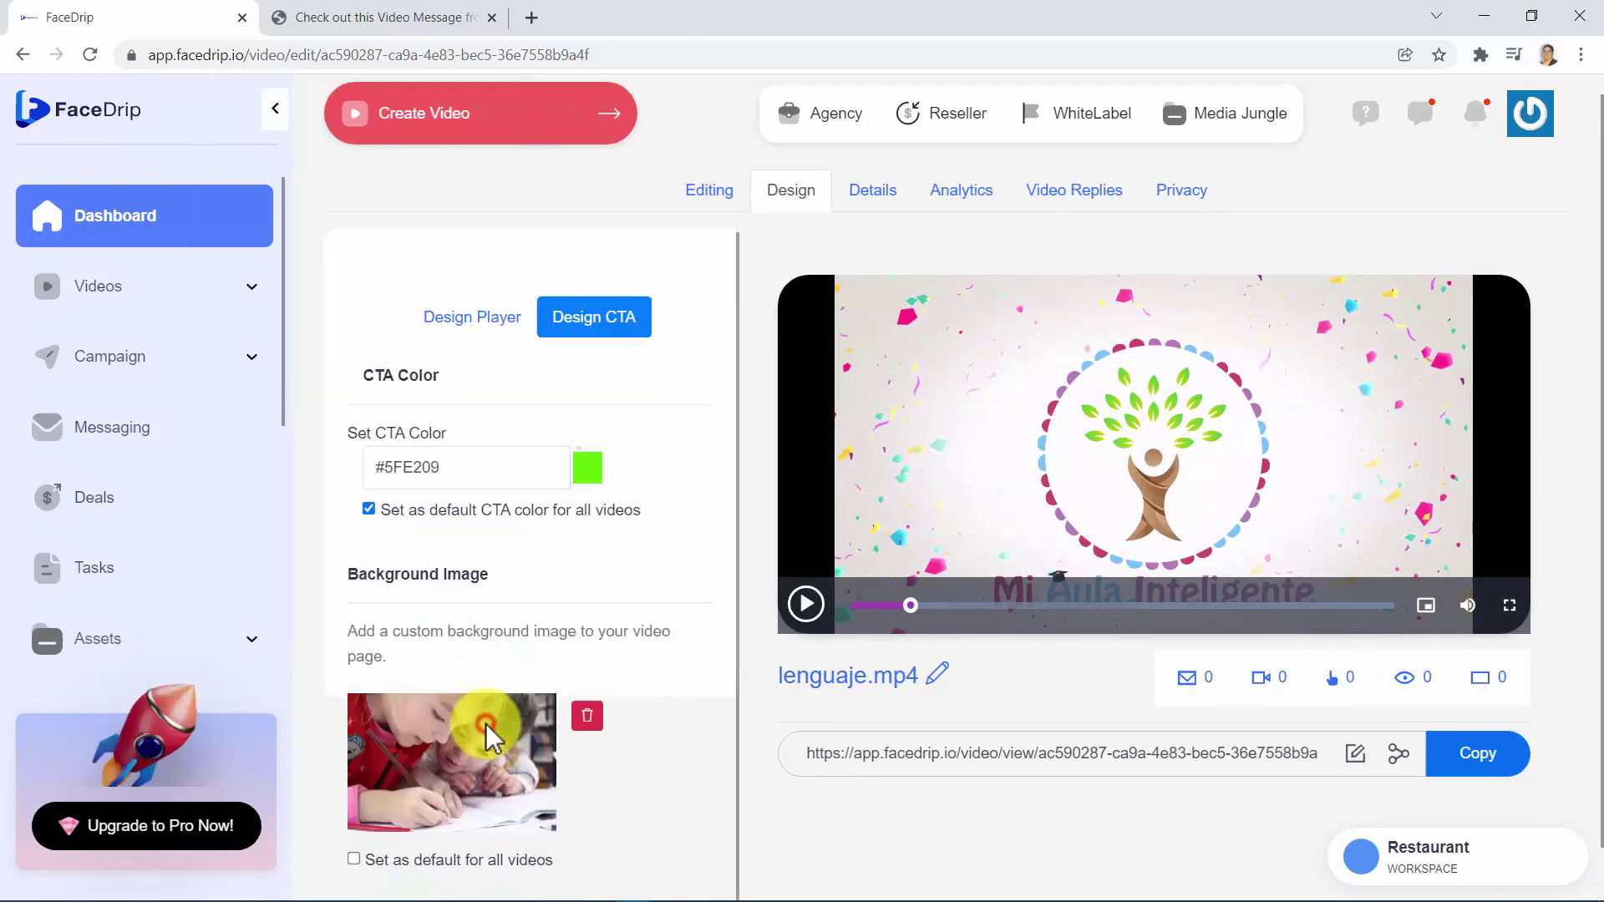
{"action": "left_click", "coordinate": [354, 860]}
Enter the description 'Mi Aula Inteligente, tu centro de Estimulacion.'.
{"action": "left_click", "coordinate": [872, 190]}
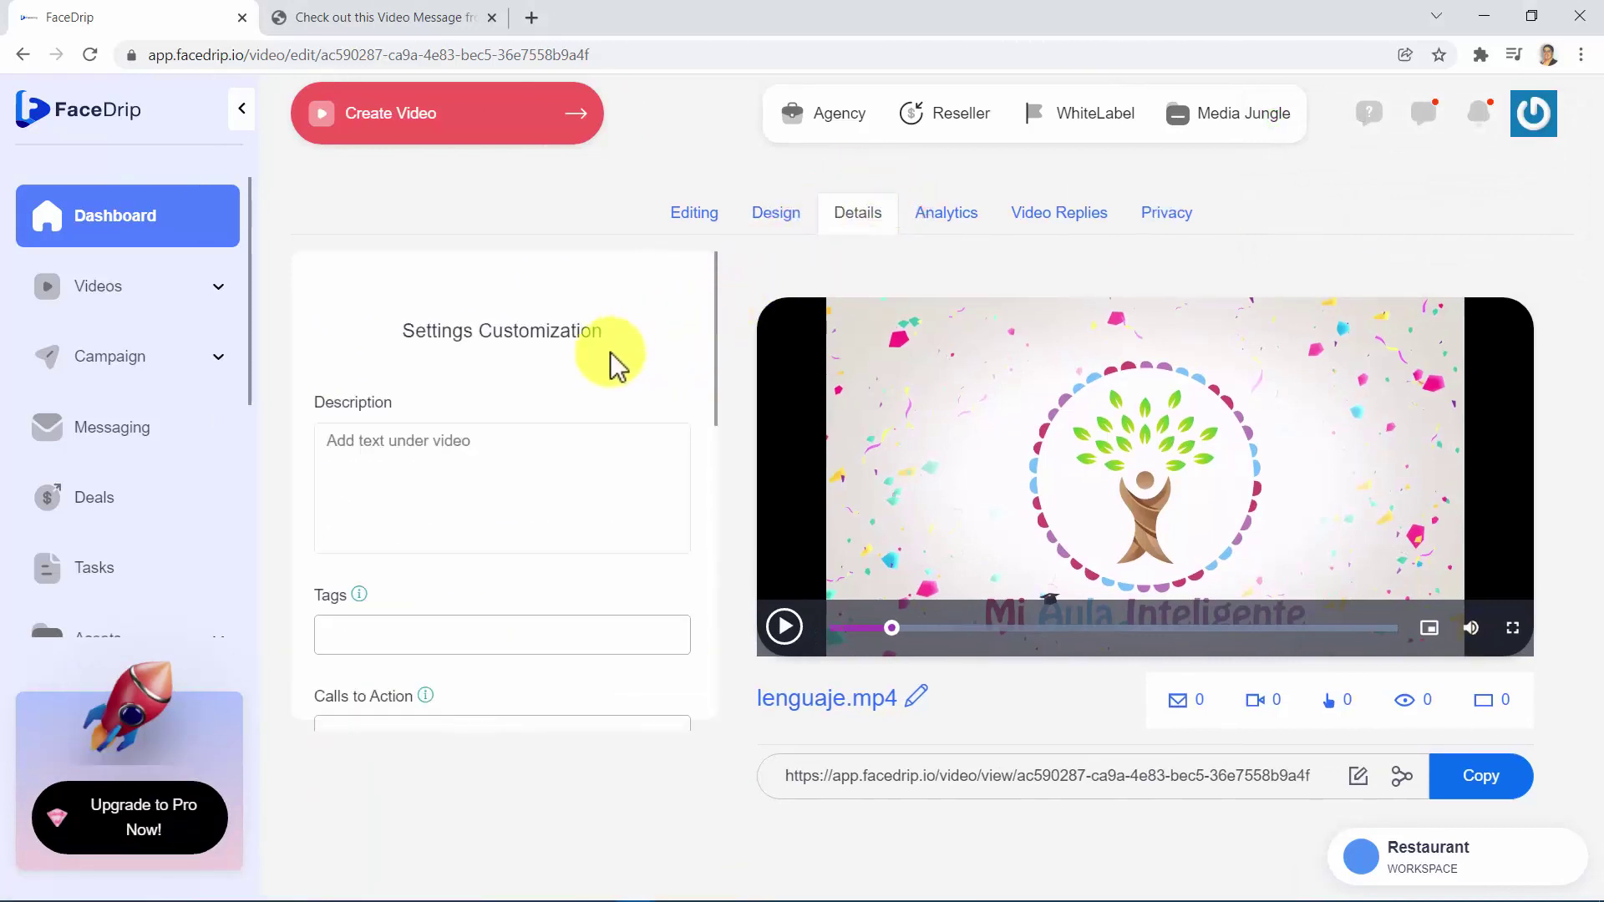
{"action": "left_click", "coordinate": [463, 468]}
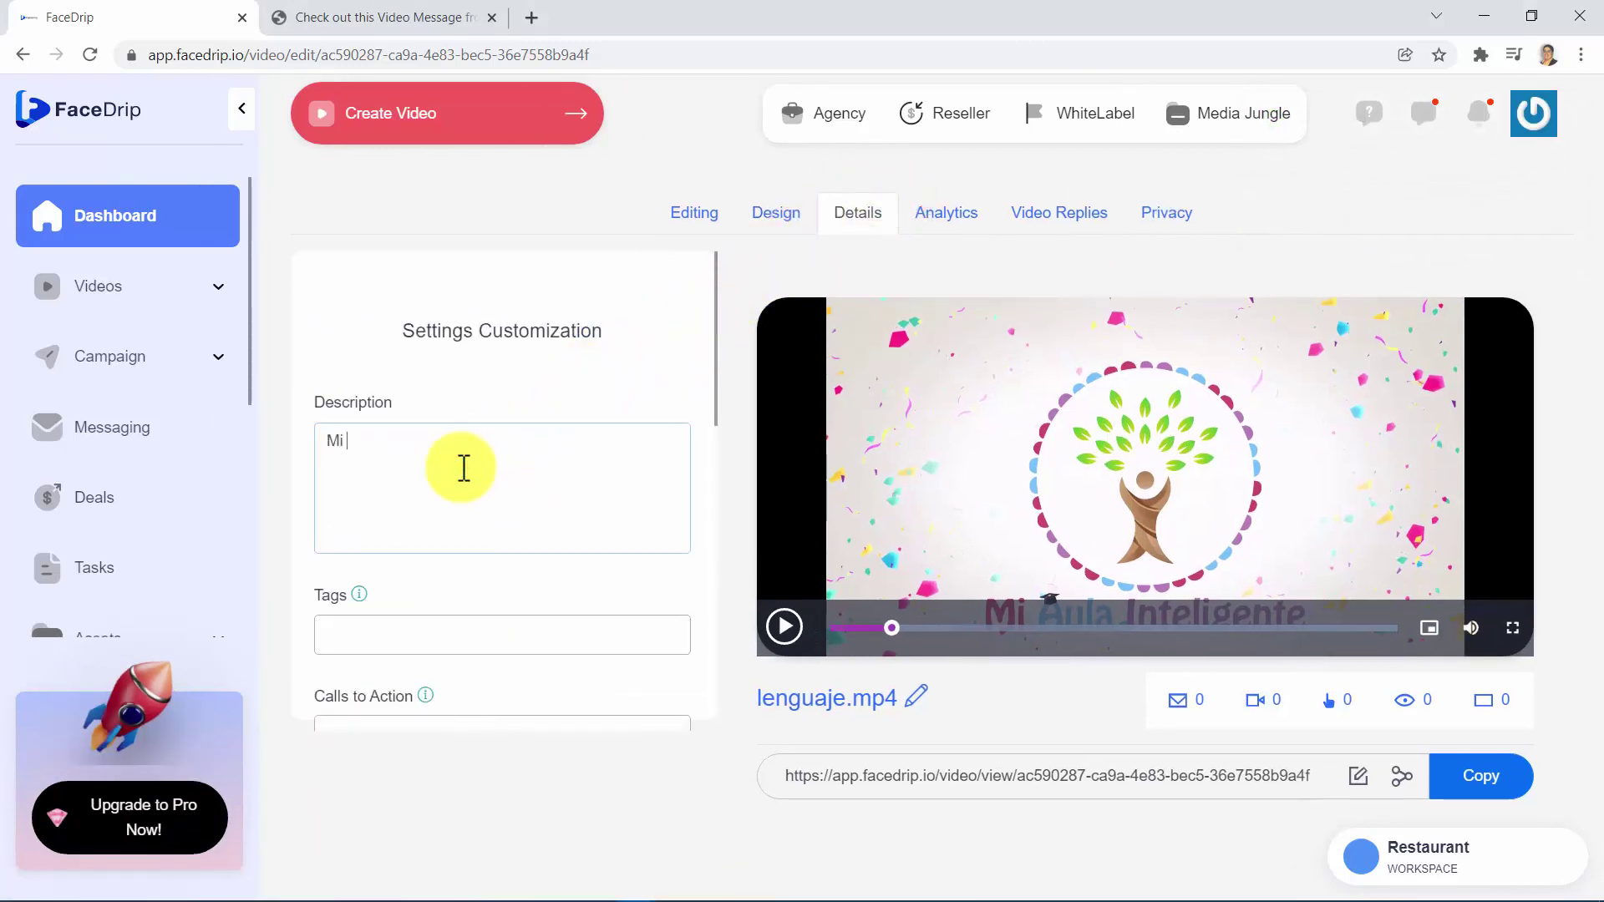
{"action": "type", "text": "Mi Aula Inteligente, tu centro de Estimulacion."}
Tag the video as Super.
{"action": "scroll", "coordinate": [463, 465], "scroll_direction": "down", "scroll_amount": 3}
{"action": "left_click", "coordinate": [463, 428]}
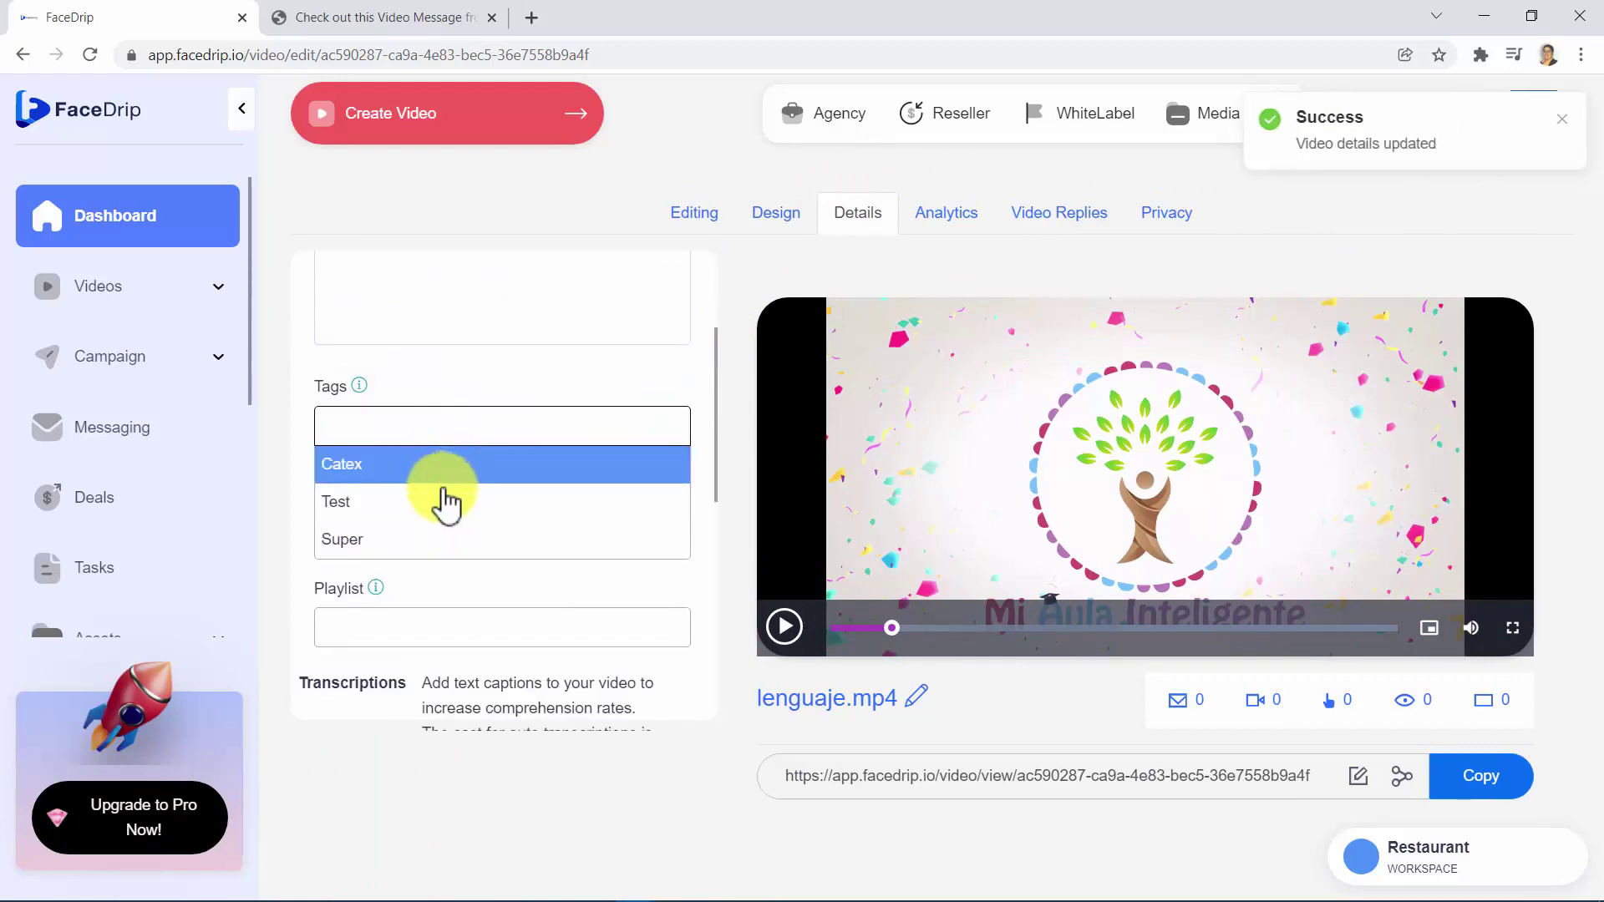
{"action": "left_click", "coordinate": [424, 539]}
Add Chat and Video Reply as calls to action.
{"action": "scroll", "coordinate": [451, 501], "scroll_direction": "down", "scroll_amount": 1}
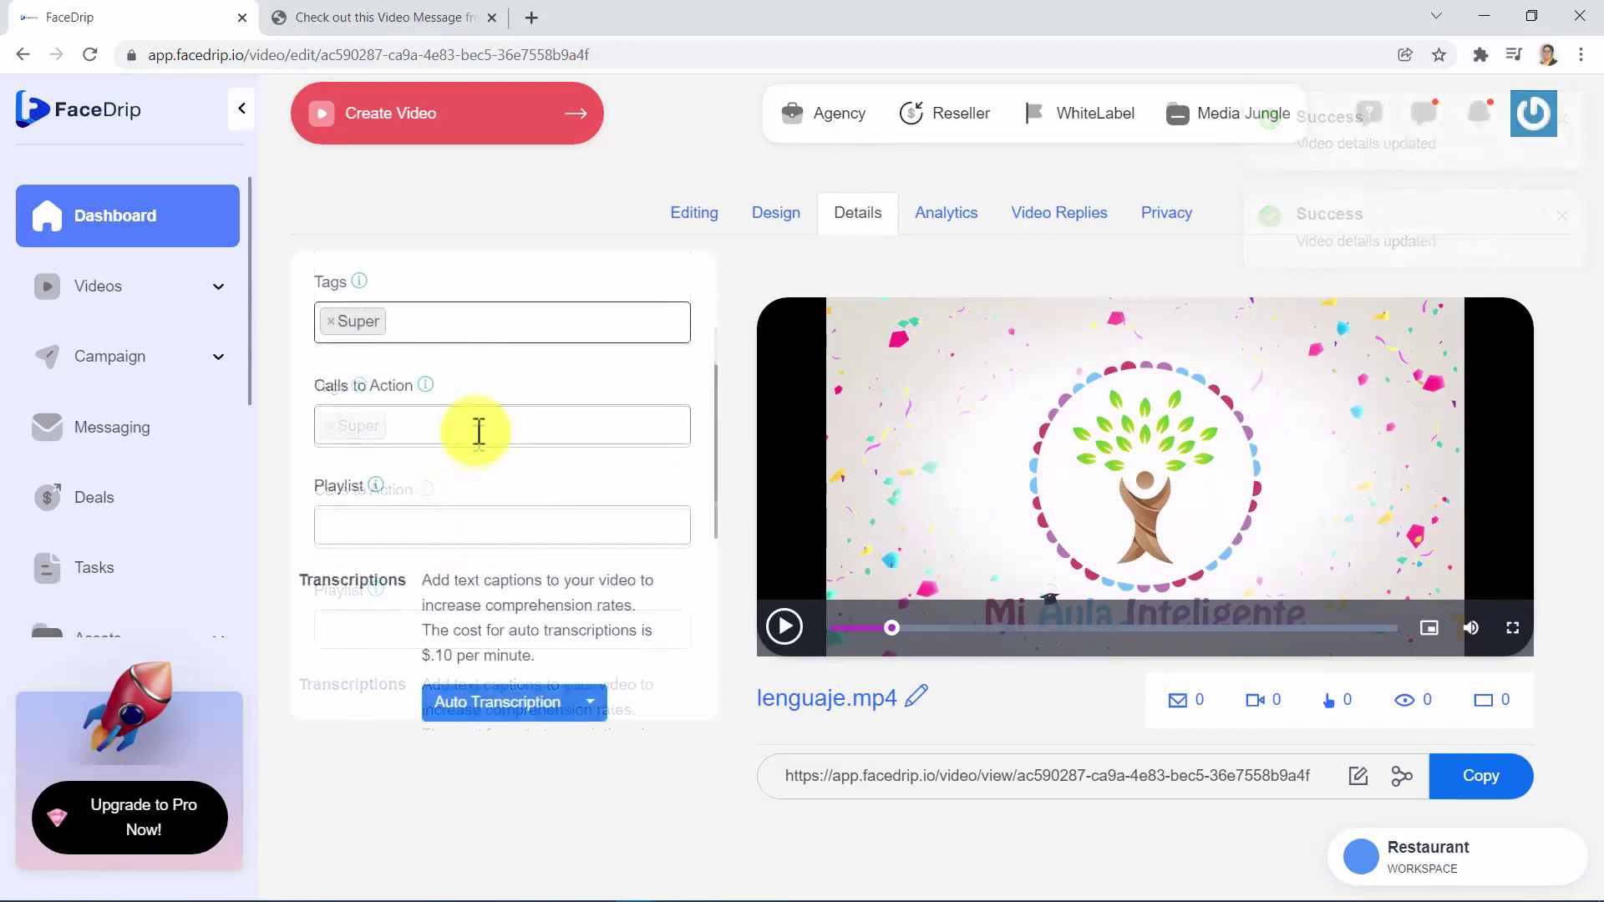
{"action": "left_click", "coordinate": [478, 432]}
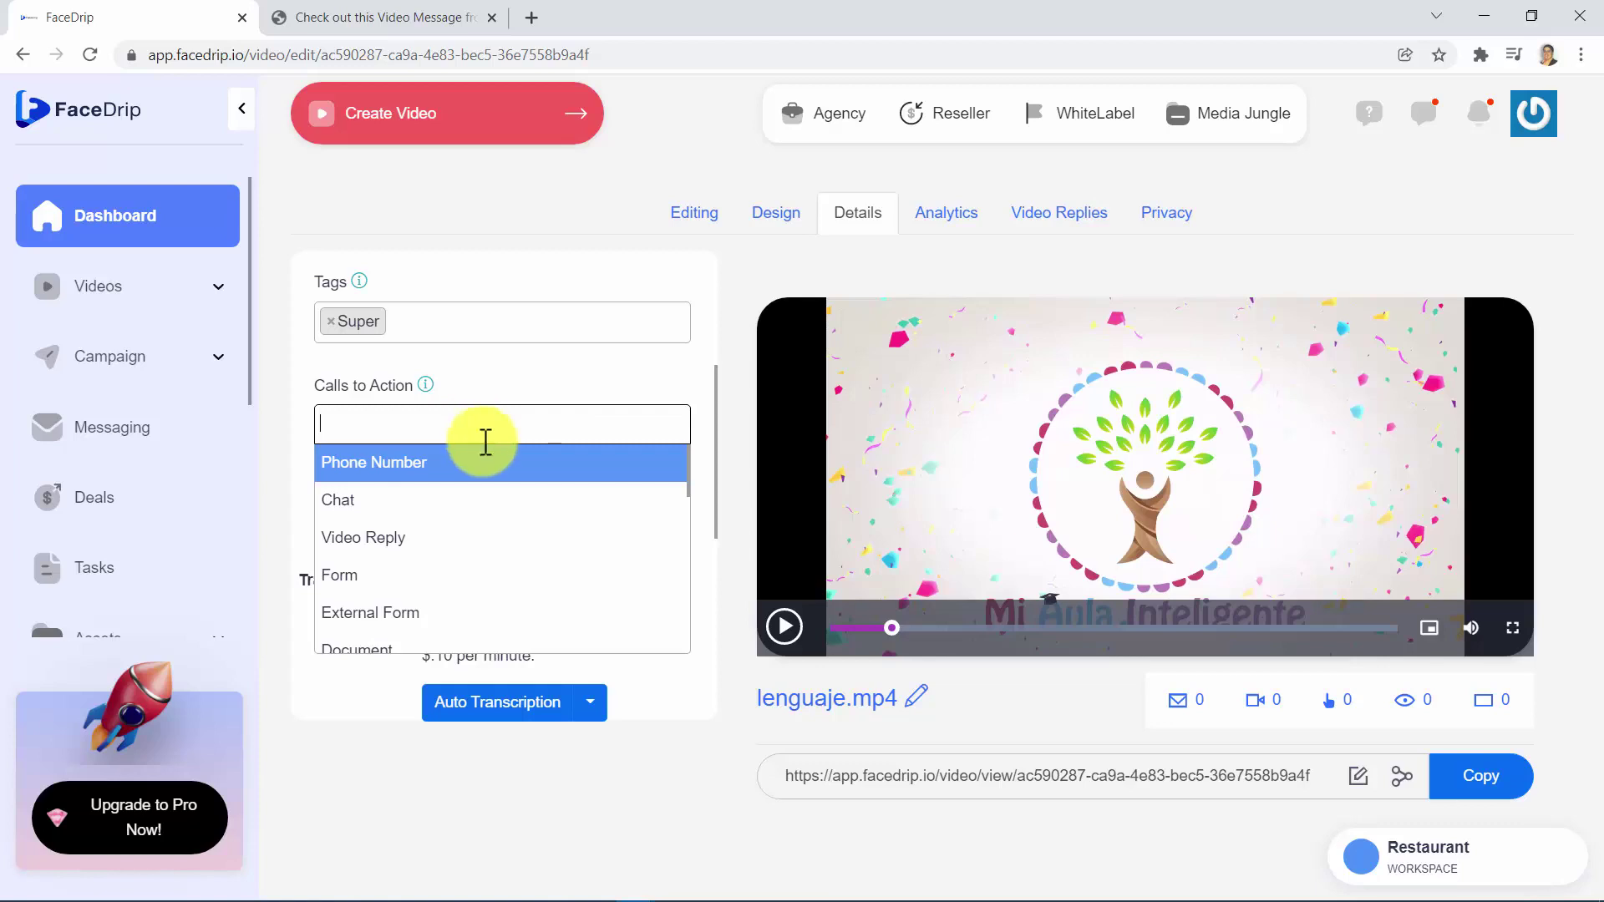
{"action": "scroll", "coordinate": [481, 501], "scroll_direction": "down", "scroll_amount": 1}
{"action": "scroll", "coordinate": [472, 514], "scroll_direction": "down", "scroll_amount": 1}
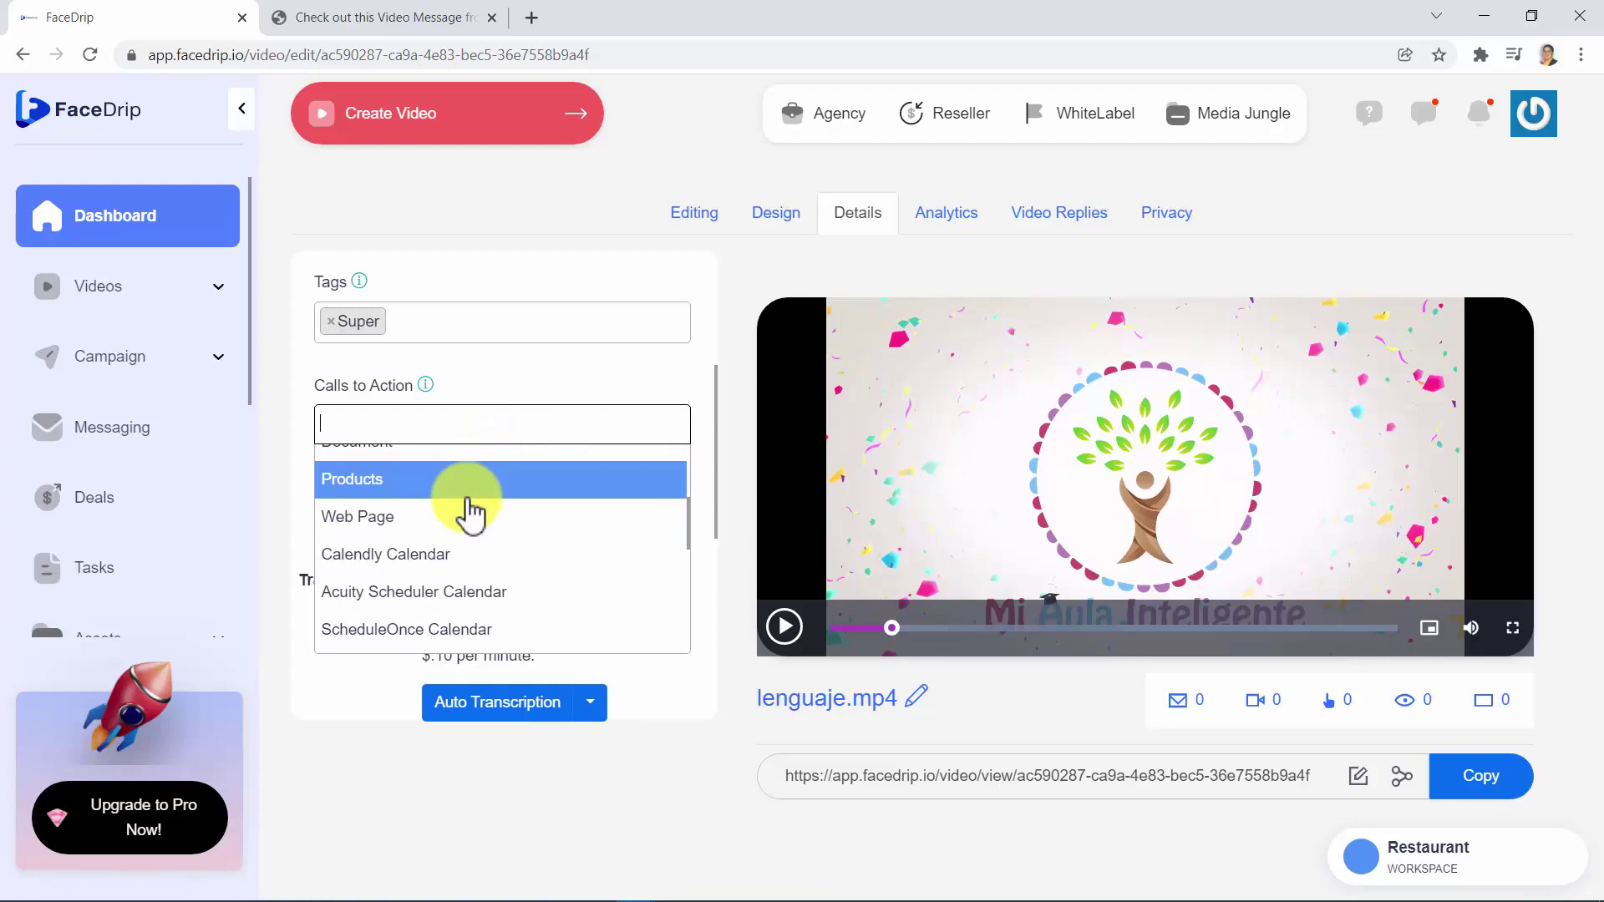
{"action": "scroll", "coordinate": [473, 514], "scroll_direction": "down", "scroll_amount": 1}
{"action": "scroll", "coordinate": [473, 514], "scroll_direction": "down", "scroll_amount": 1}
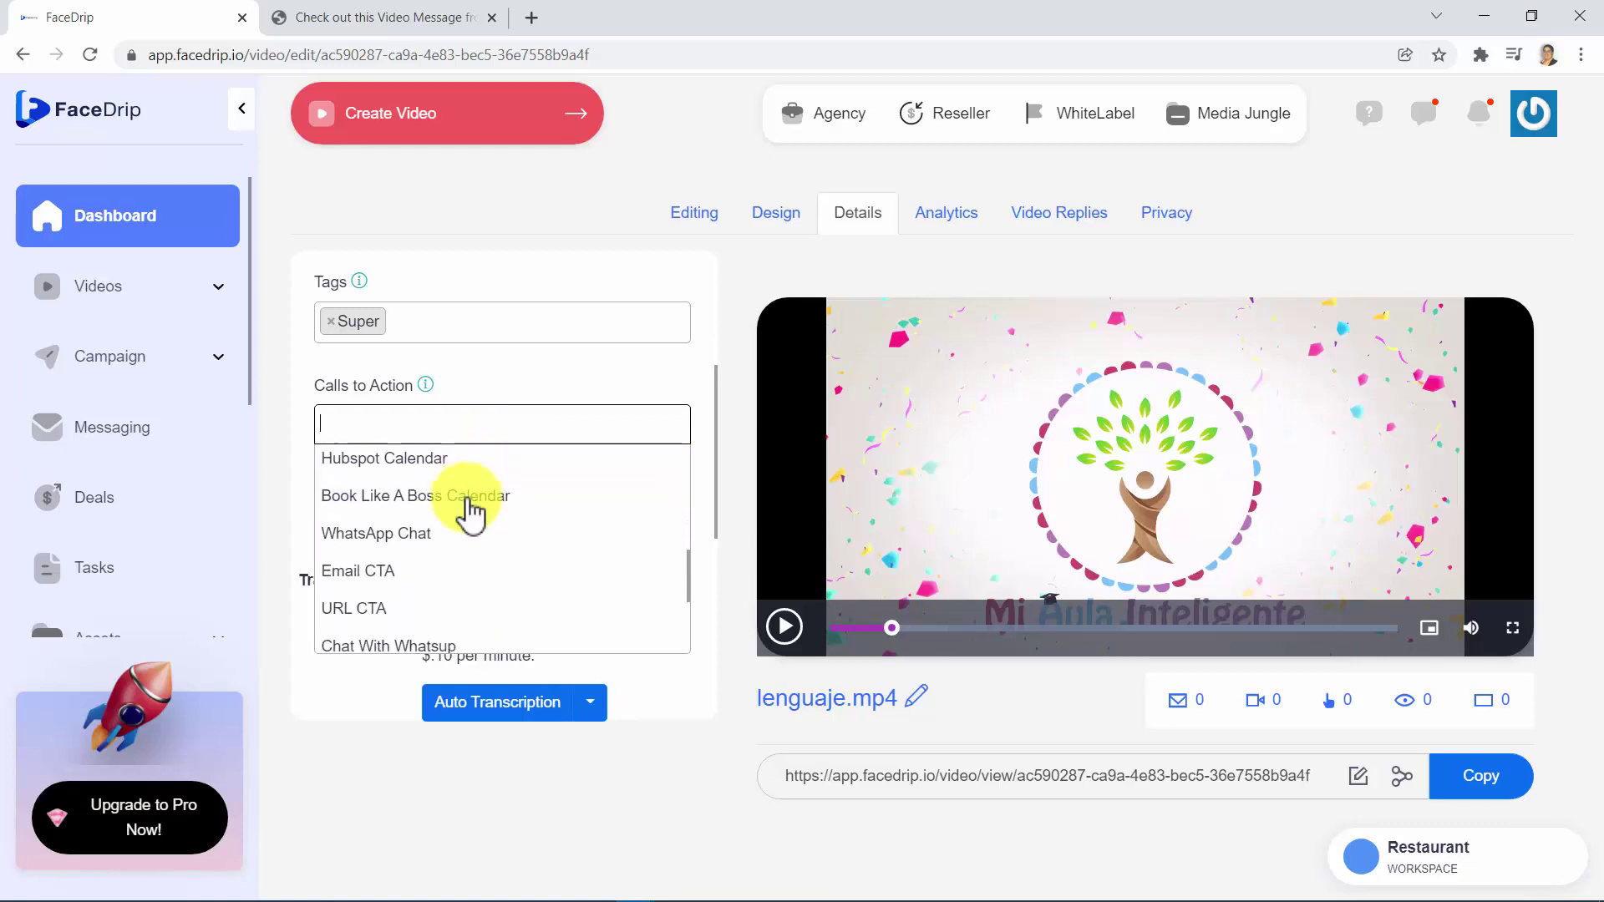
{"action": "scroll", "coordinate": [473, 514], "scroll_direction": "down", "scroll_amount": 1}
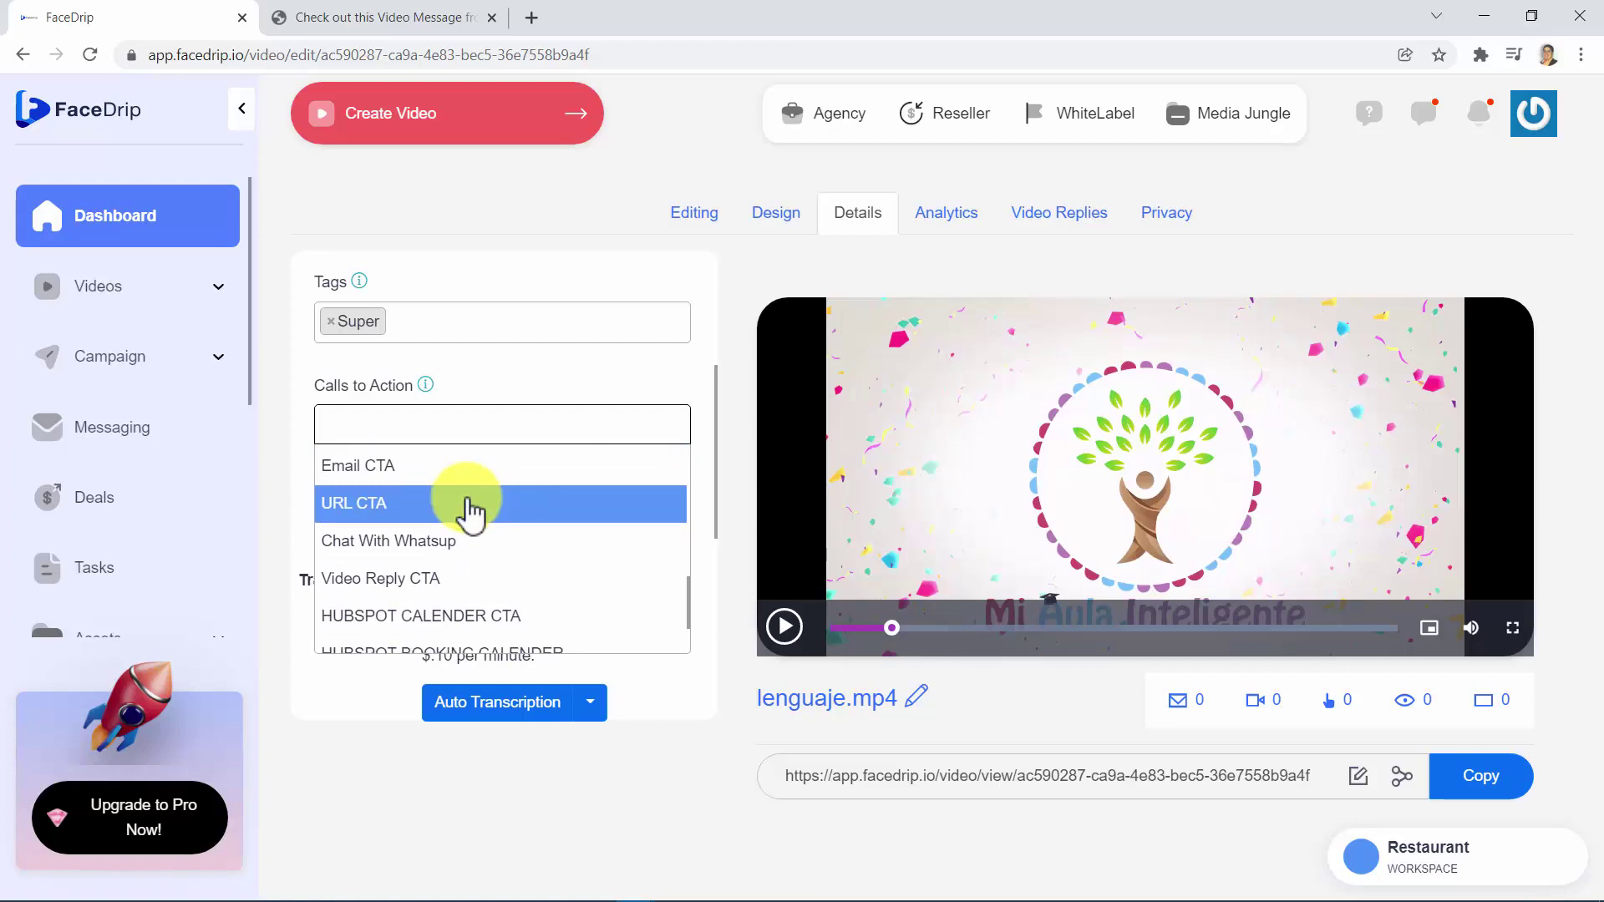
{"action": "scroll", "coordinate": [473, 514], "scroll_direction": "down", "scroll_amount": 1}
{"action": "scroll", "coordinate": [469, 513], "scroll_direction": "up", "scroll_amount": 5}
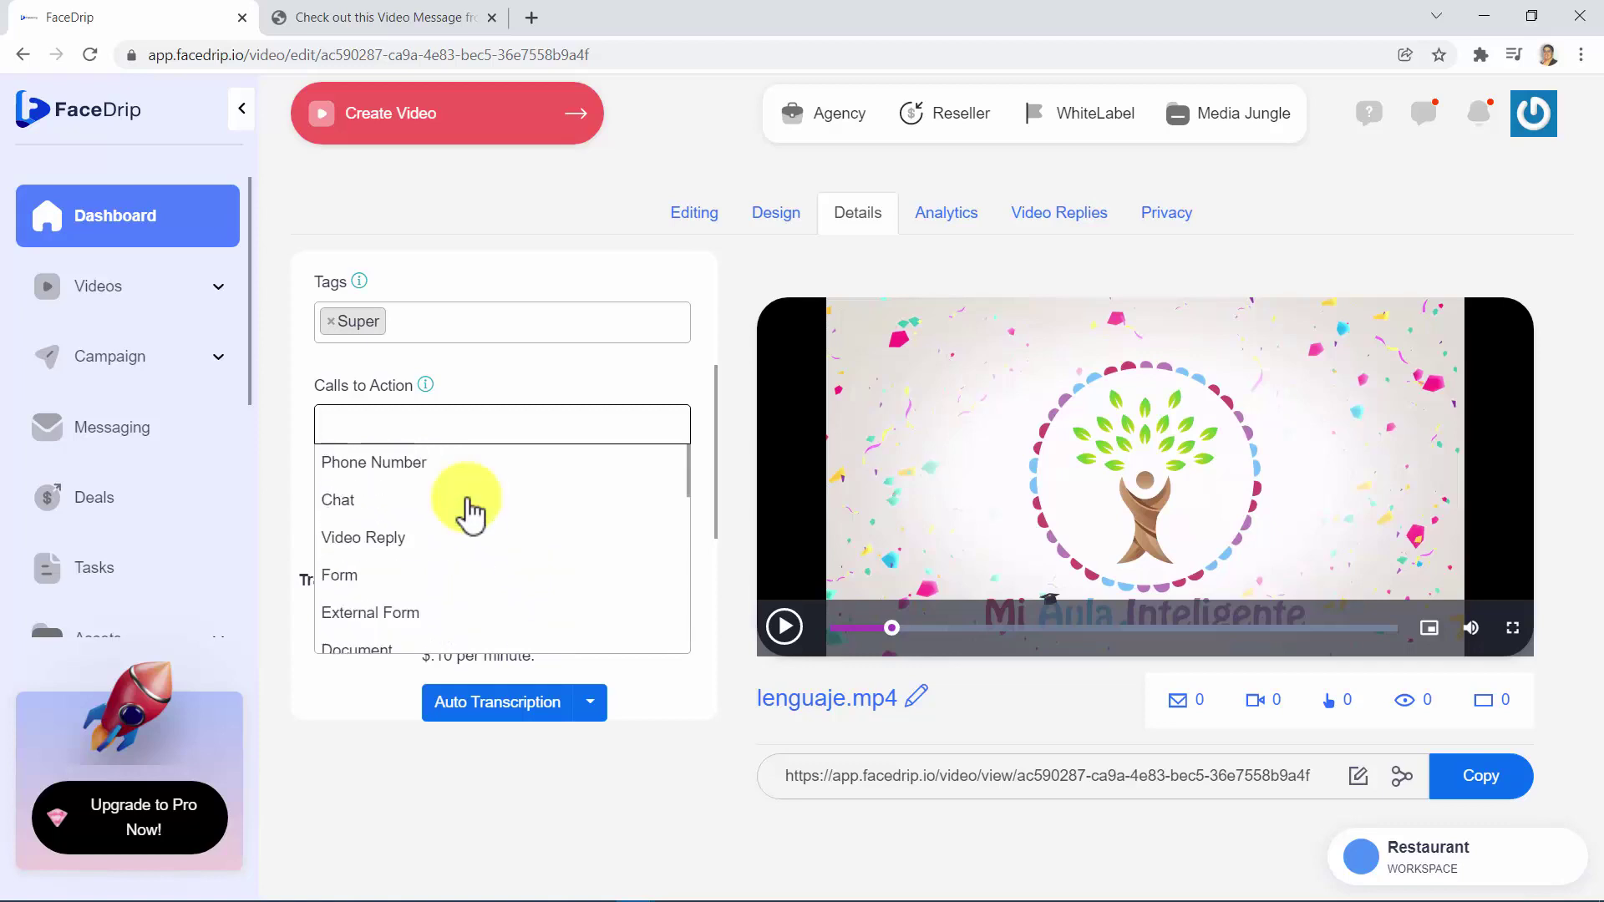
{"action": "left_click", "coordinate": [437, 505]}
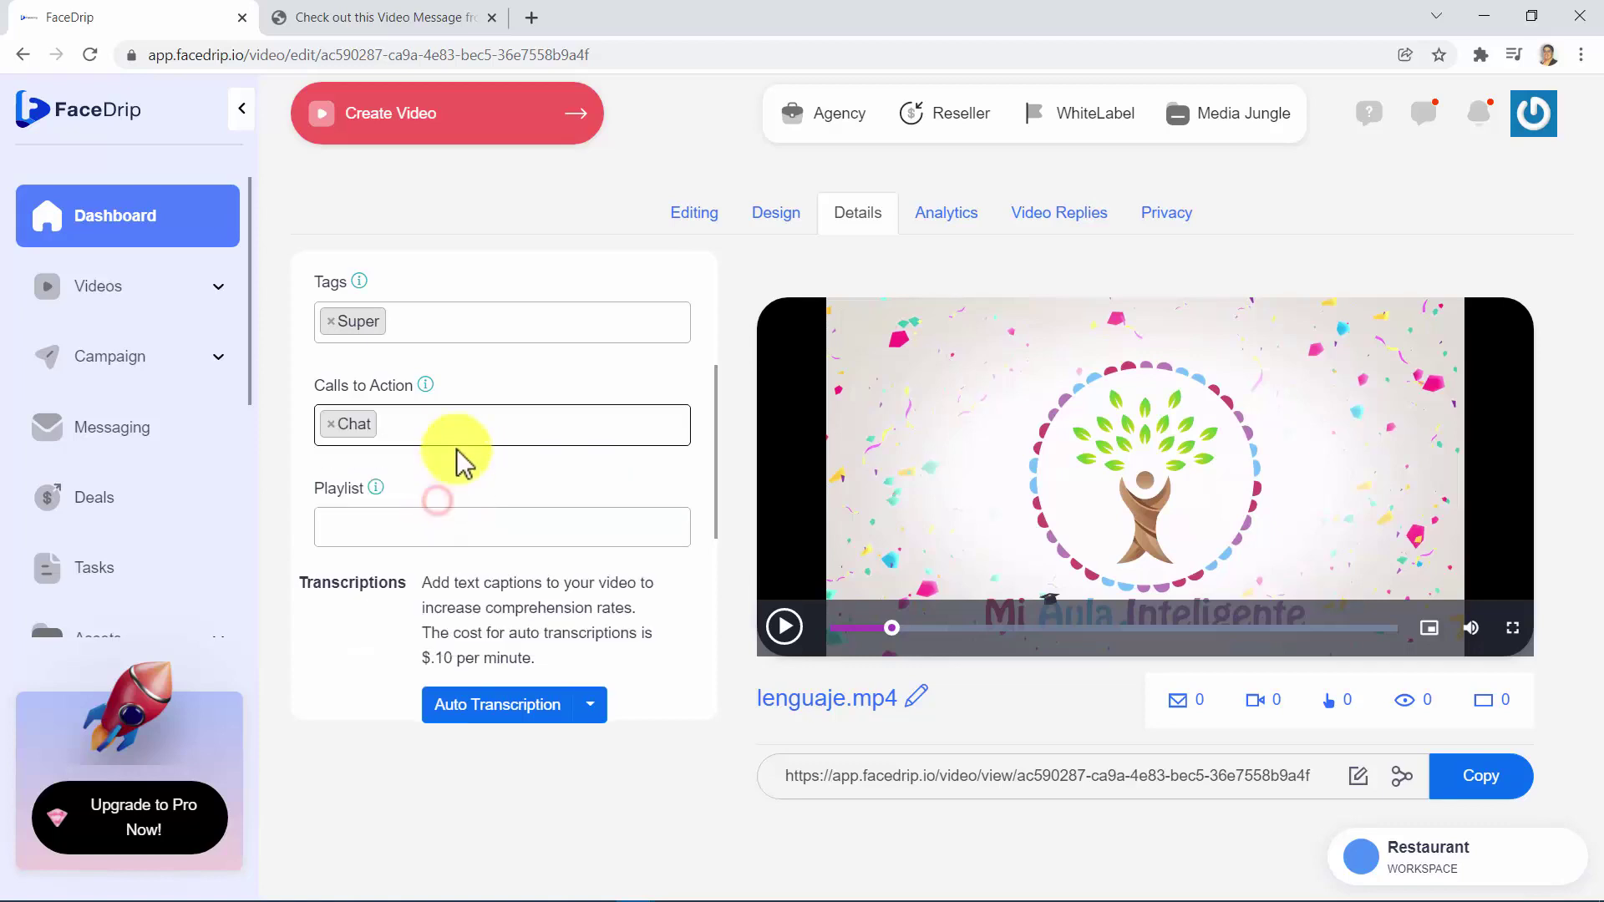
{"action": "left_click", "coordinate": [448, 437]}
{"action": "left_click", "coordinate": [437, 537]}
{"action": "left_click", "coordinate": [502, 438]}
{"action": "scroll", "coordinate": [458, 534], "scroll_direction": "down", "scroll_amount": 4}
{"action": "scroll", "coordinate": [443, 558], "scroll_direction": "down", "scroll_amount": 3}
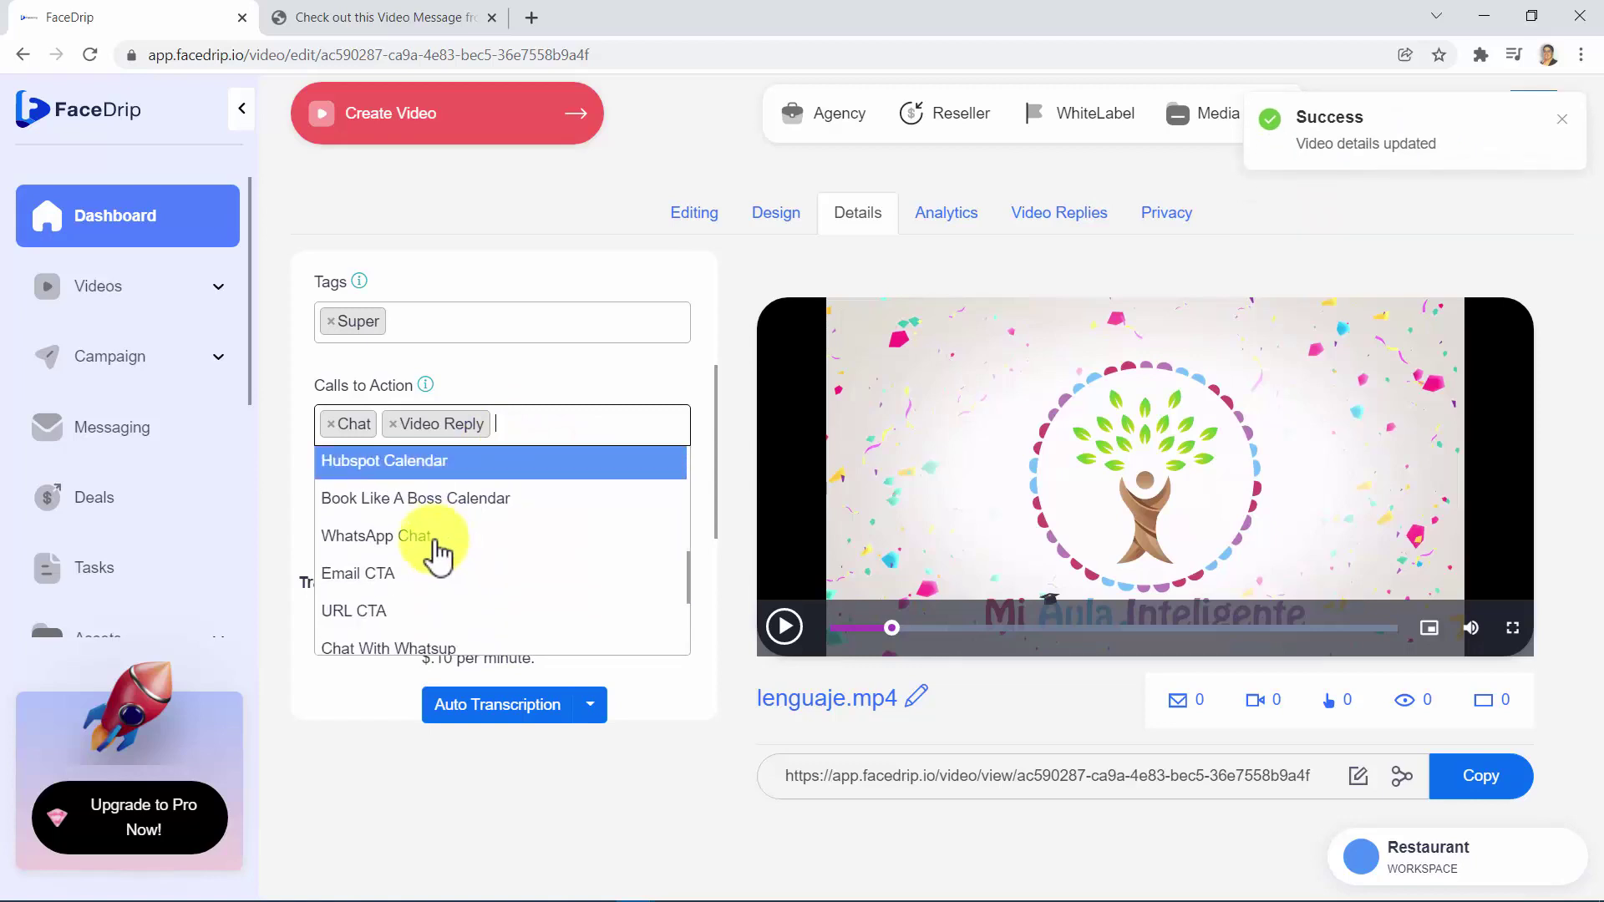
Add a WhatsApp Chat call to action and put Intro.mp4 and Outro.mp4 in the playlist.
{"action": "left_click", "coordinate": [430, 534]}
{"action": "left_click", "coordinate": [429, 524]}
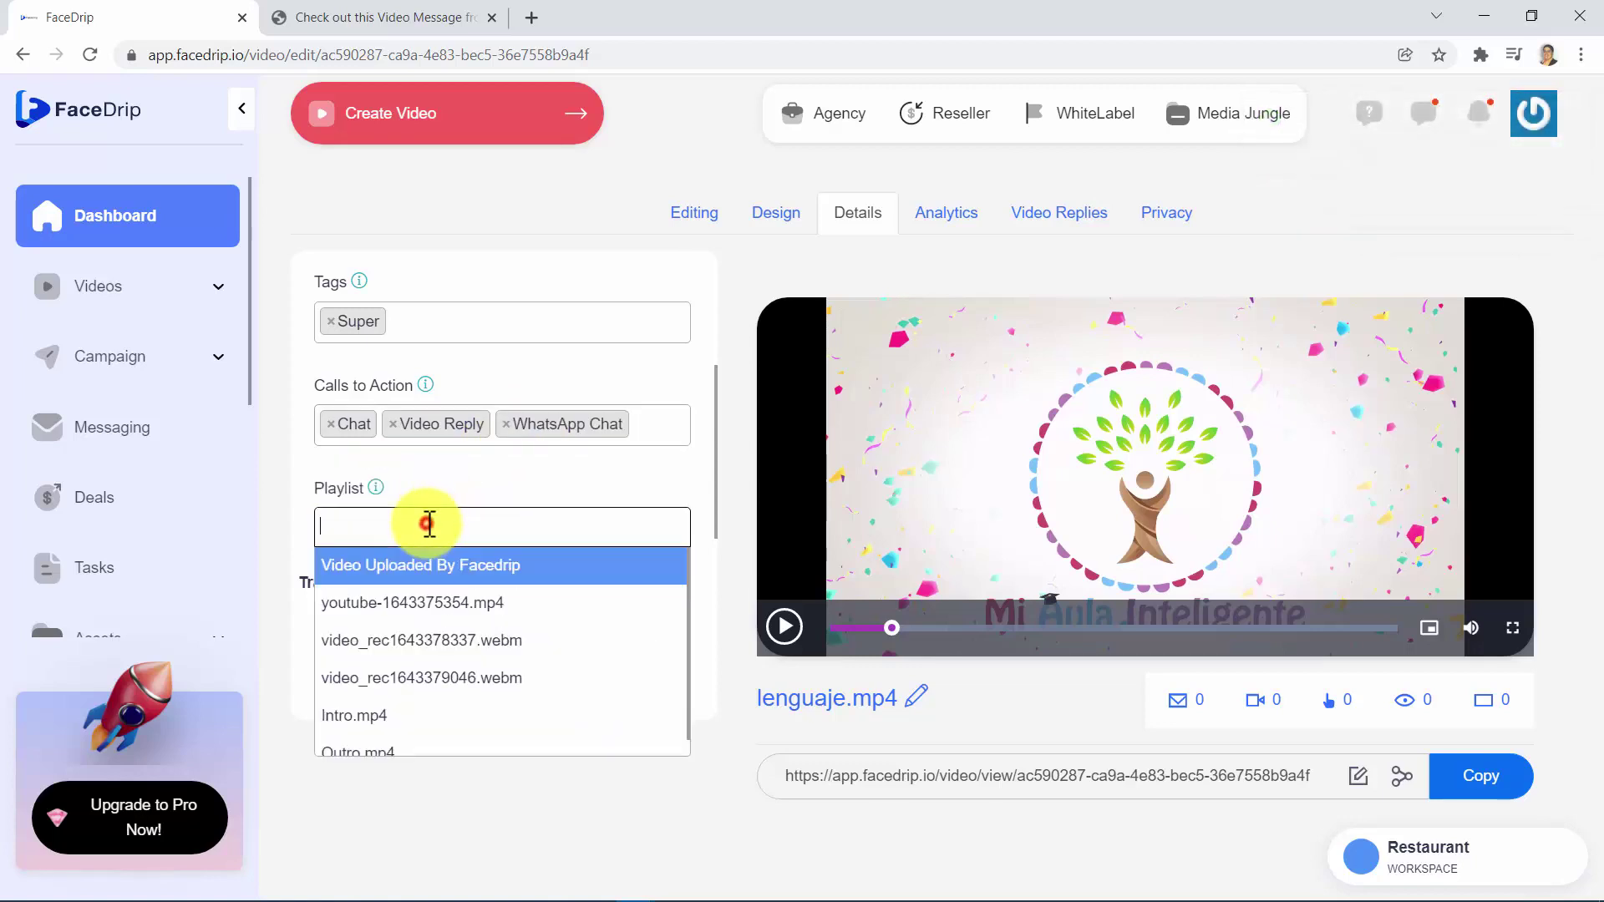
{"action": "scroll", "coordinate": [456, 585], "scroll_direction": "down", "scroll_amount": 1}
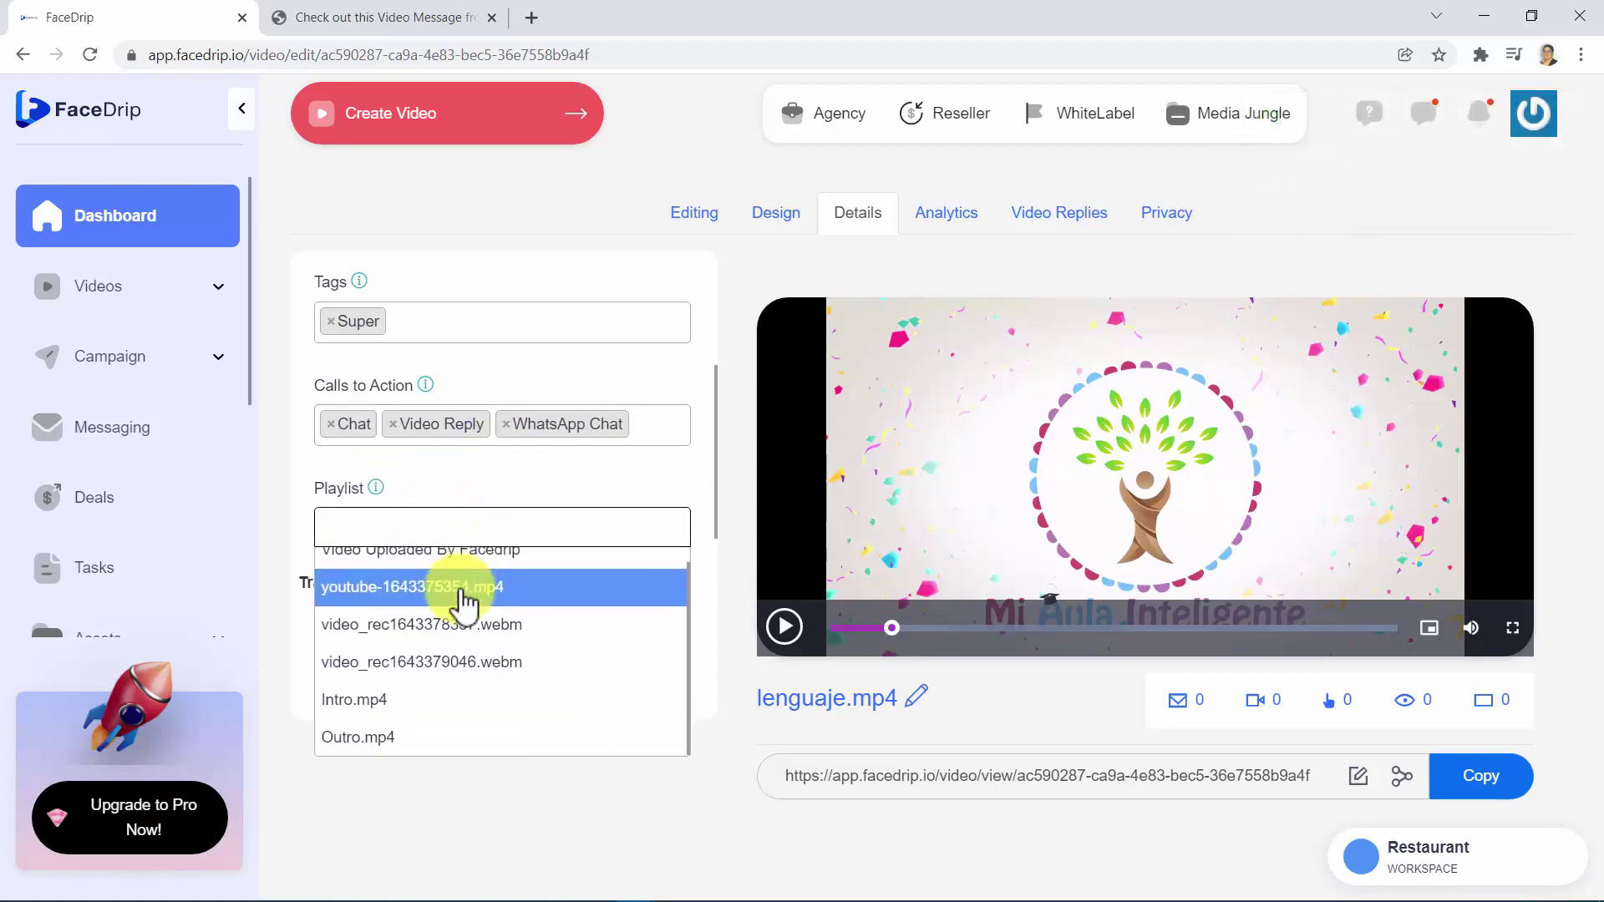
{"action": "left_click", "coordinate": [447, 698]}
{"action": "left_click", "coordinate": [477, 526]}
{"action": "scroll", "coordinate": [451, 702], "scroll_direction": "down", "scroll_amount": 1}
{"action": "left_click", "coordinate": [434, 735]}
Enable autoplay, the exit intent modal, emoji response buttons and the Facebook comment widget.
{"action": "scroll", "coordinate": [512, 562], "scroll_direction": "down", "scroll_amount": 2}
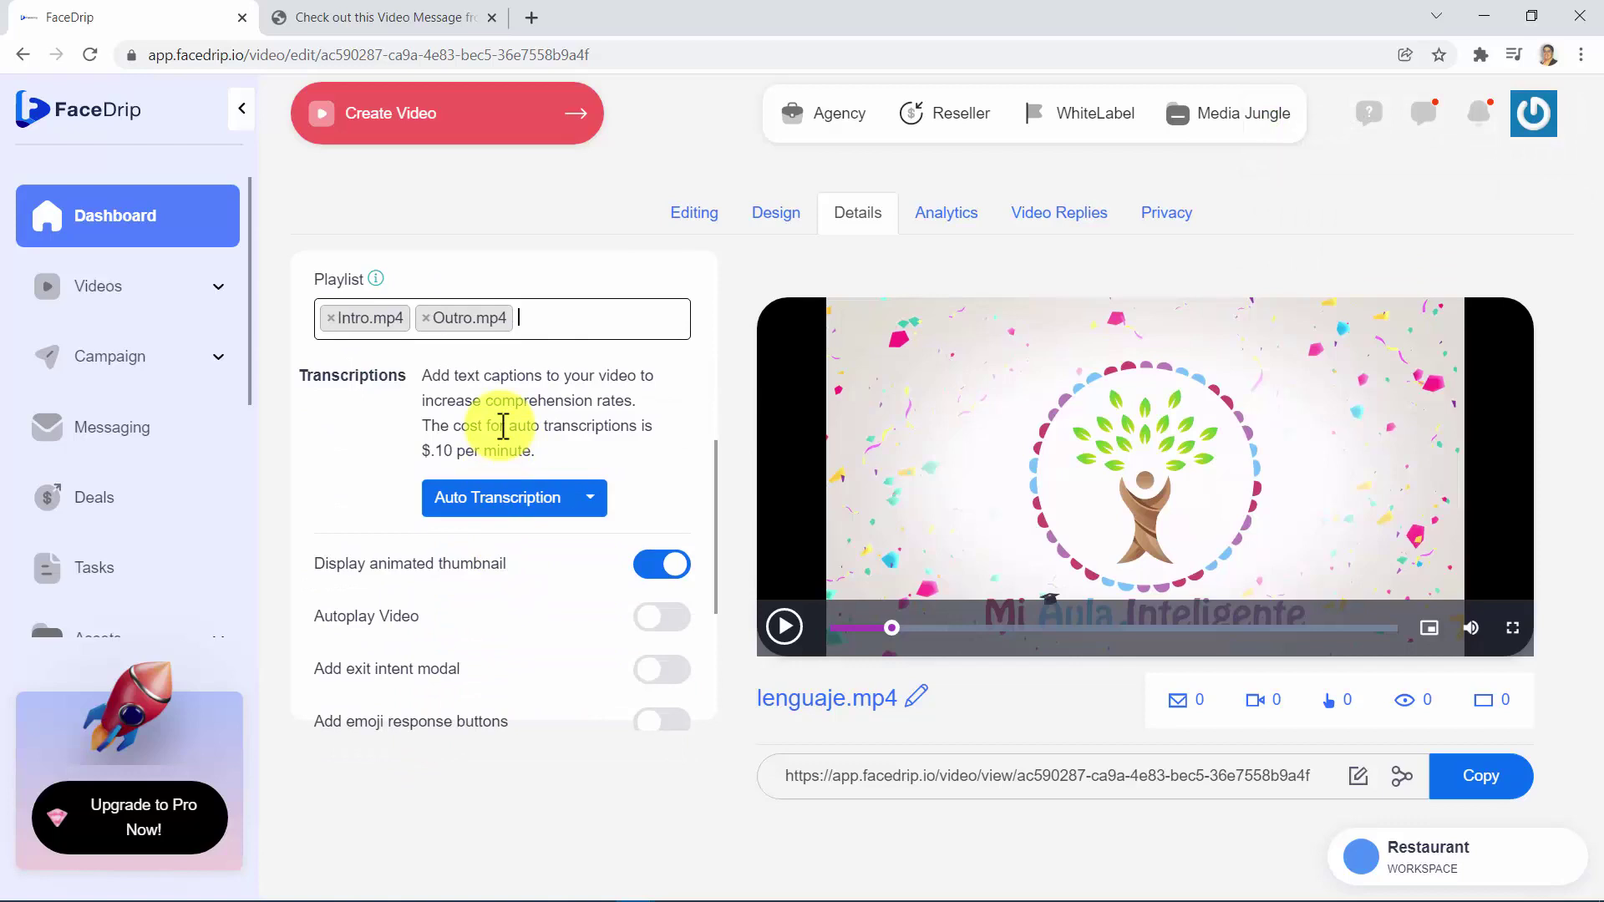
{"action": "scroll", "coordinate": [512, 493], "scroll_direction": "down", "scroll_amount": 2}
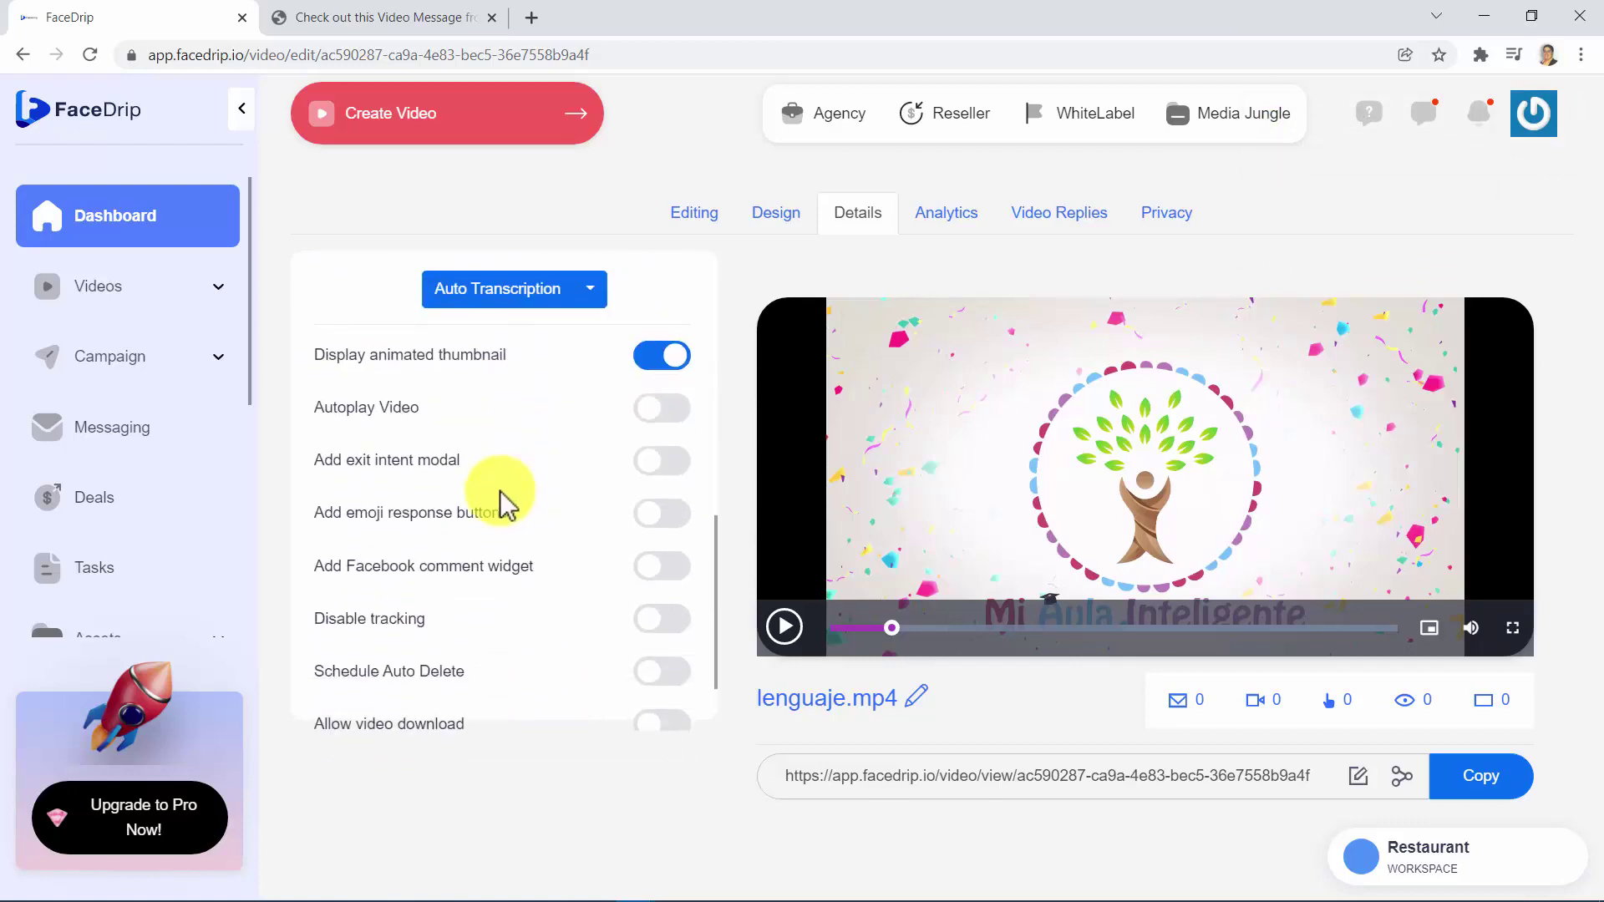
{"action": "left_click", "coordinate": [655, 409]}
{"action": "left_click", "coordinate": [647, 462]}
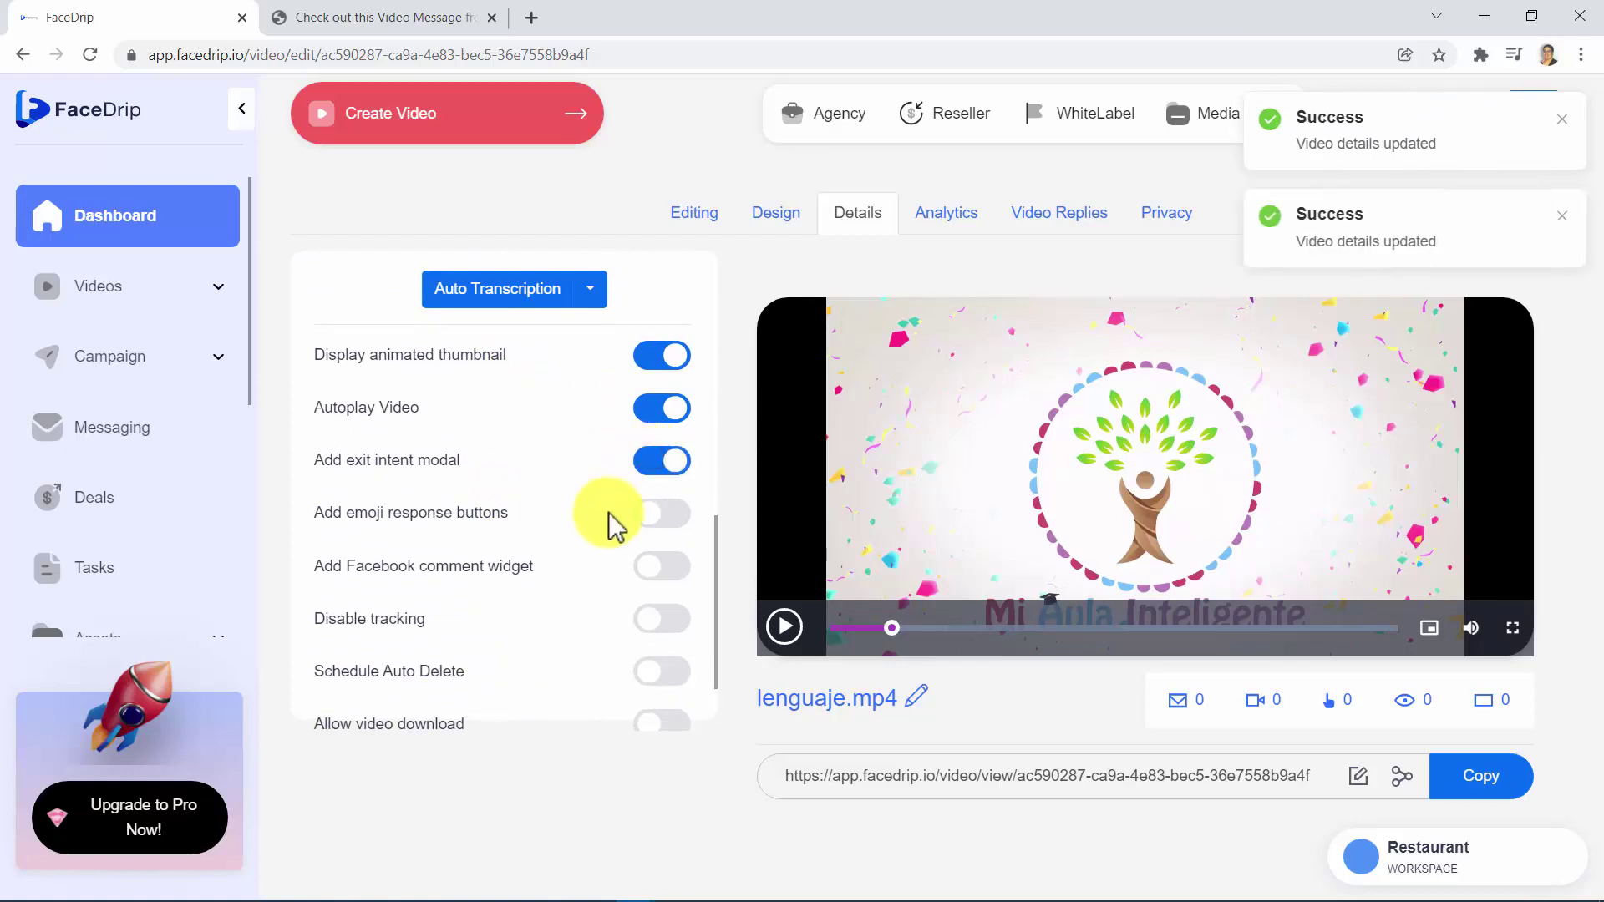
{"action": "left_click", "coordinate": [651, 516]}
{"action": "scroll", "coordinate": [650, 484], "scroll_direction": "down", "scroll_amount": 1}
{"action": "left_click", "coordinate": [647, 468]}
{"action": "scroll", "coordinate": [576, 514], "scroll_direction": "down", "scroll_amount": 1}
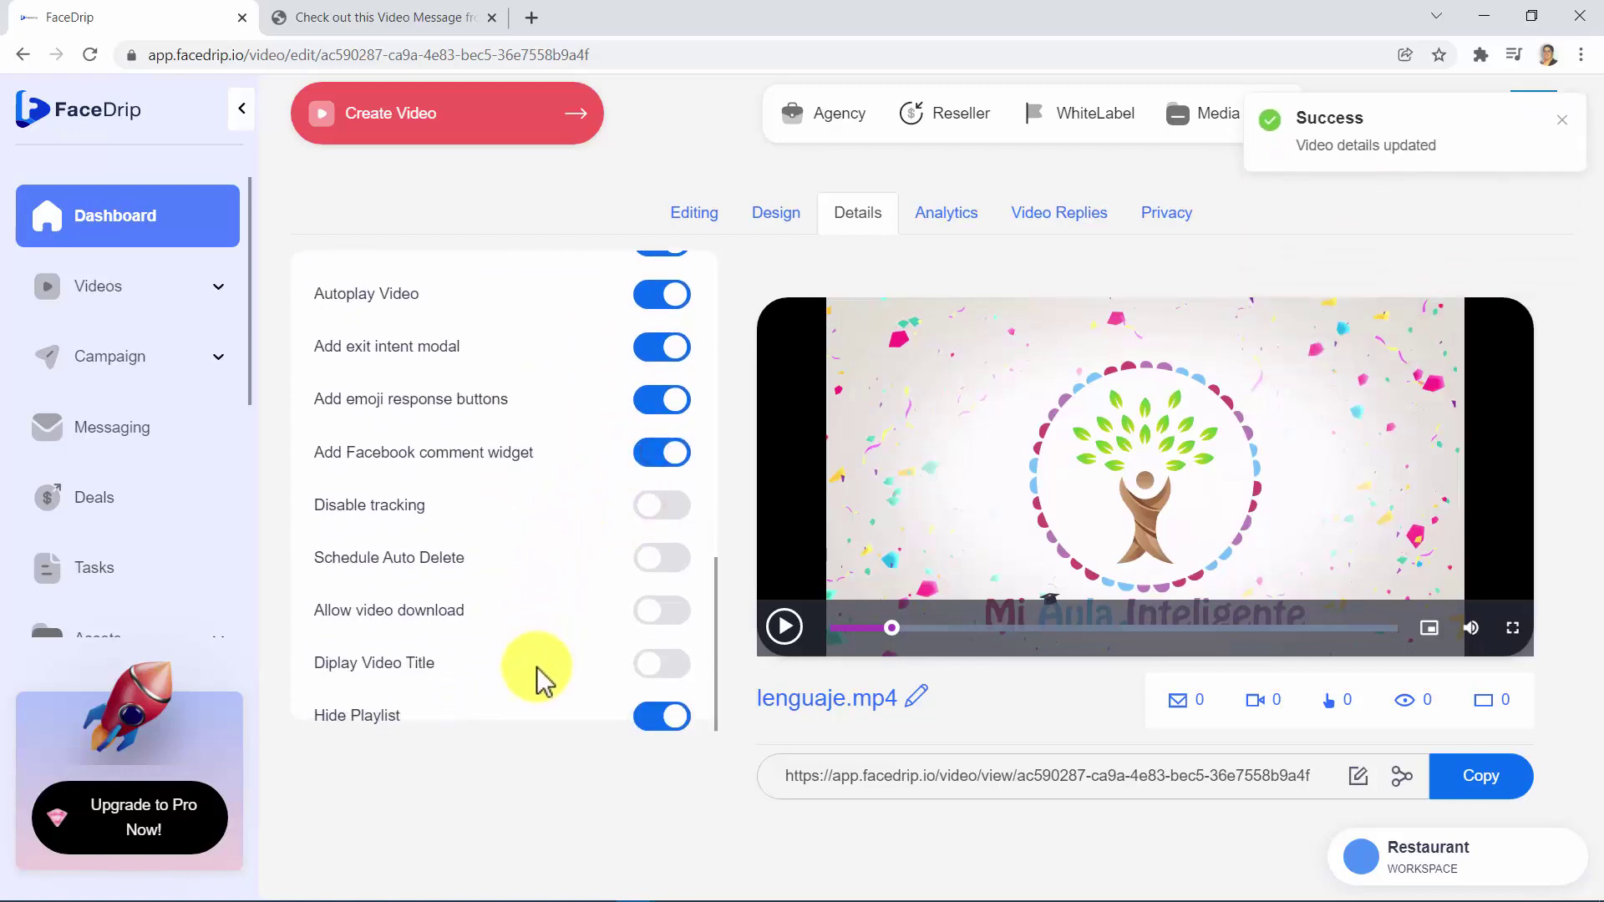
{"action": "left_click", "coordinate": [645, 720]}
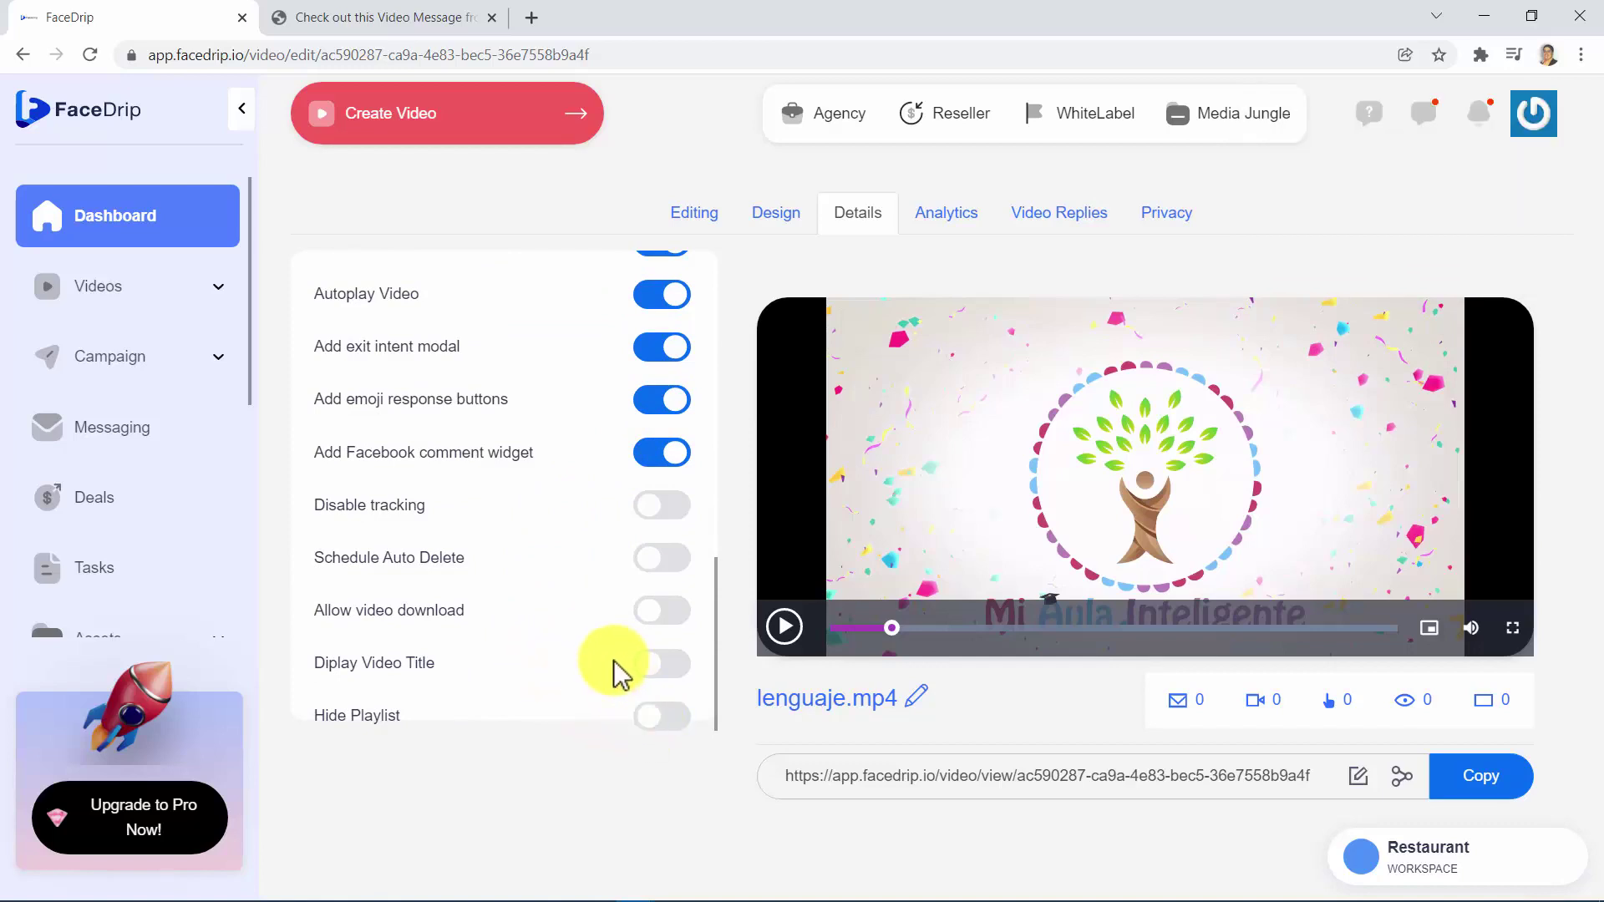
{"action": "left_click", "coordinate": [401, 13]}
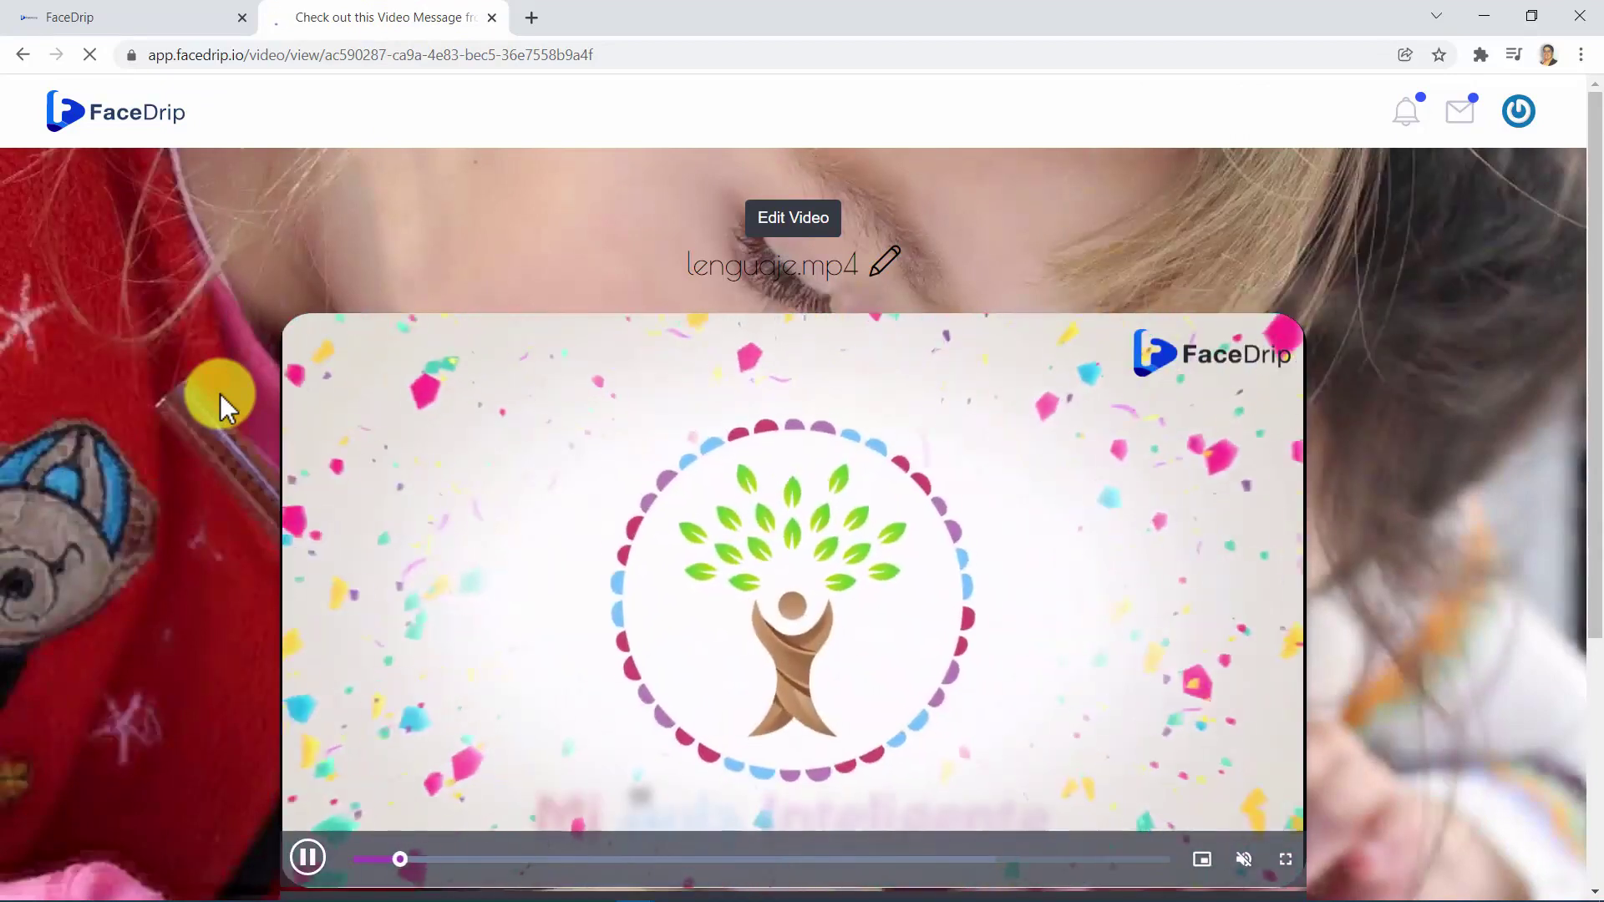
{"action": "scroll", "coordinate": [199, 404], "scroll_direction": "down", "scroll_amount": 3}
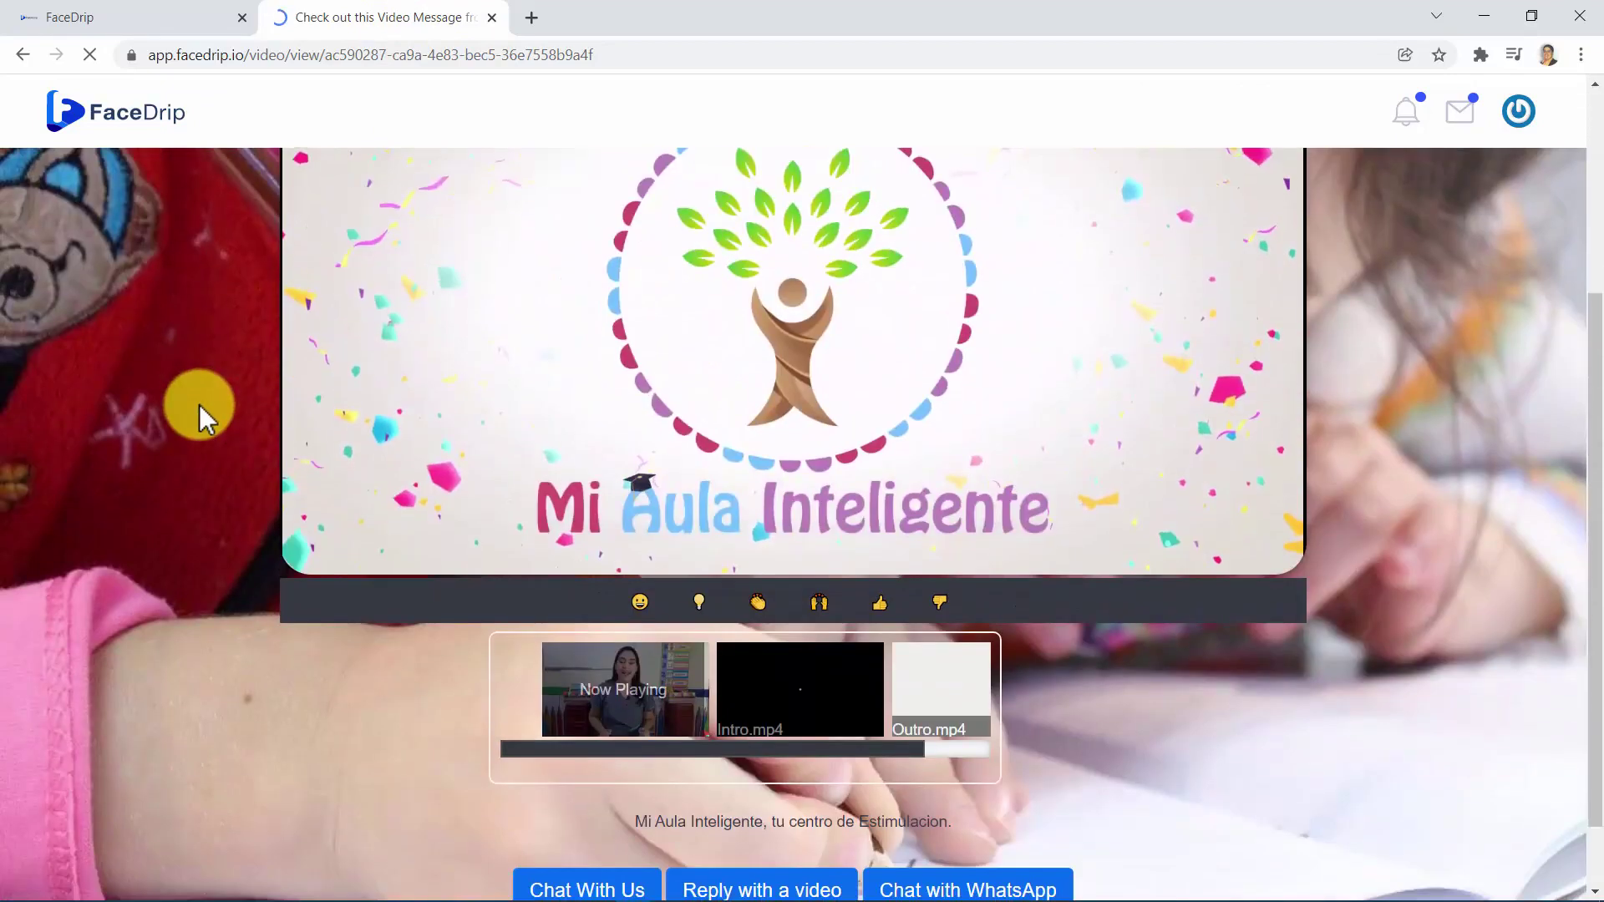
{"action": "scroll", "coordinate": [198, 404], "scroll_direction": "down", "scroll_amount": 1}
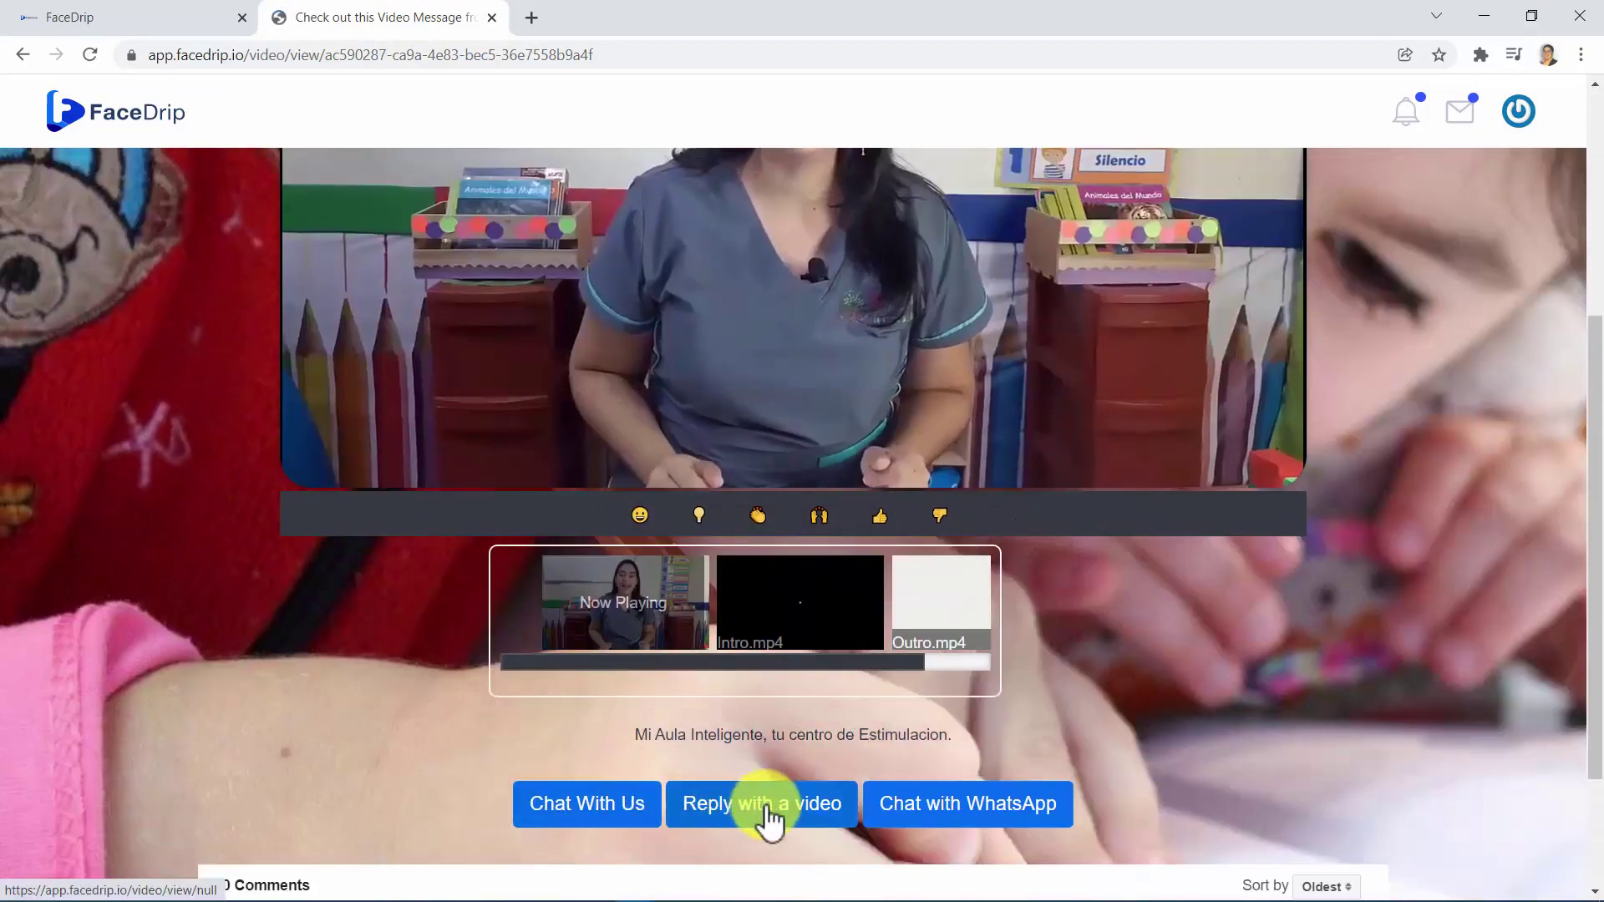
{"action": "left_click", "coordinate": [772, 806]}
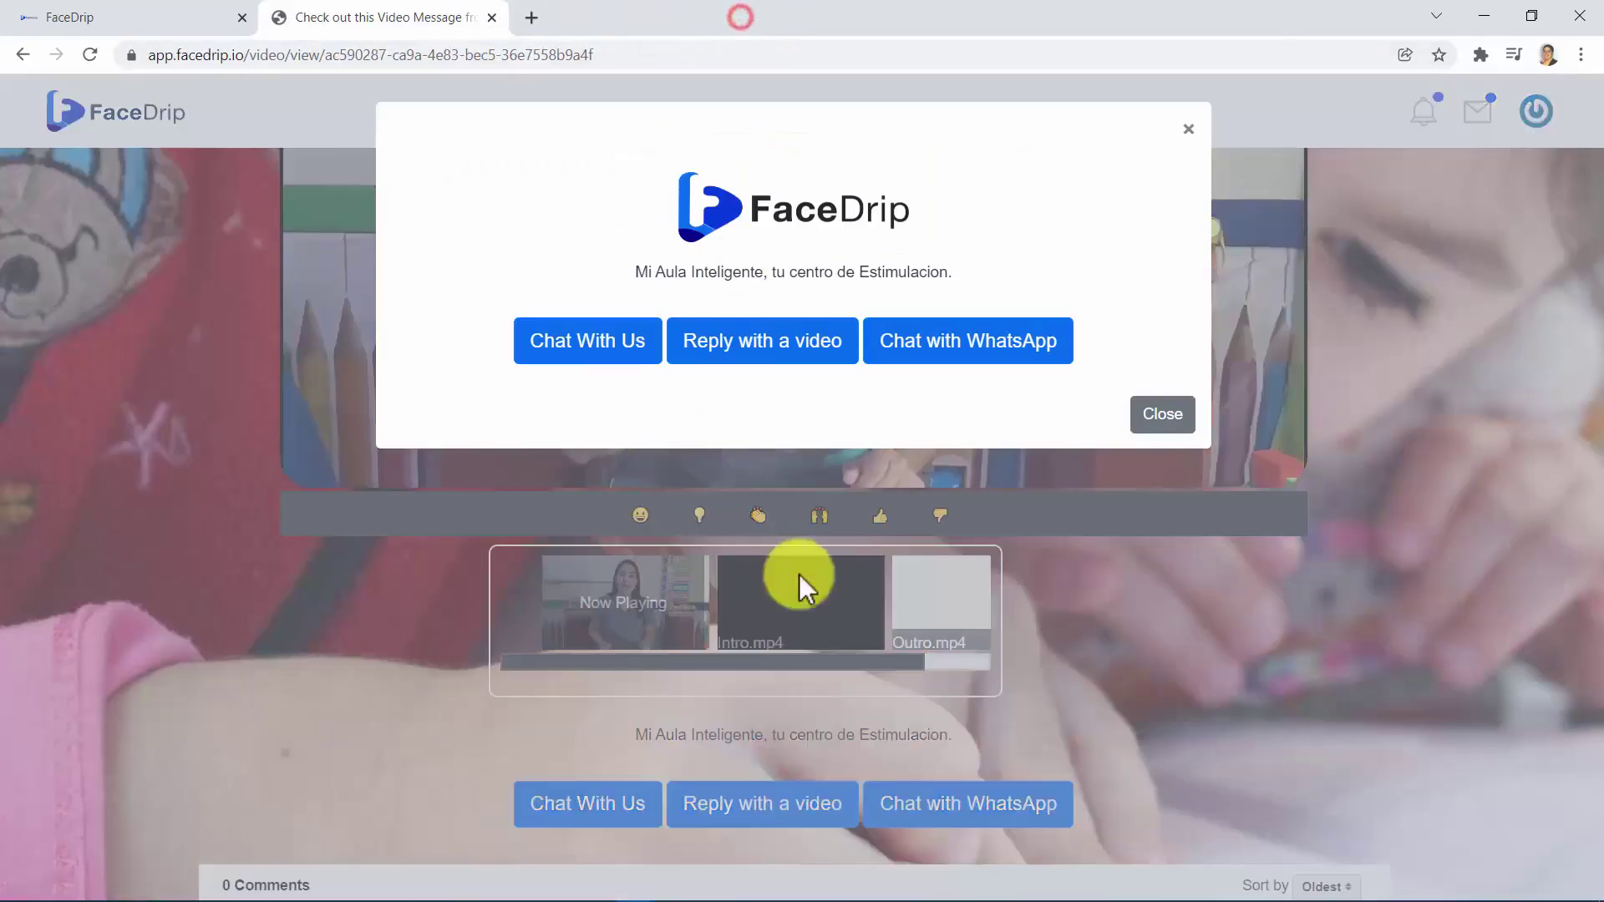
{"action": "left_click", "coordinate": [1188, 129]}
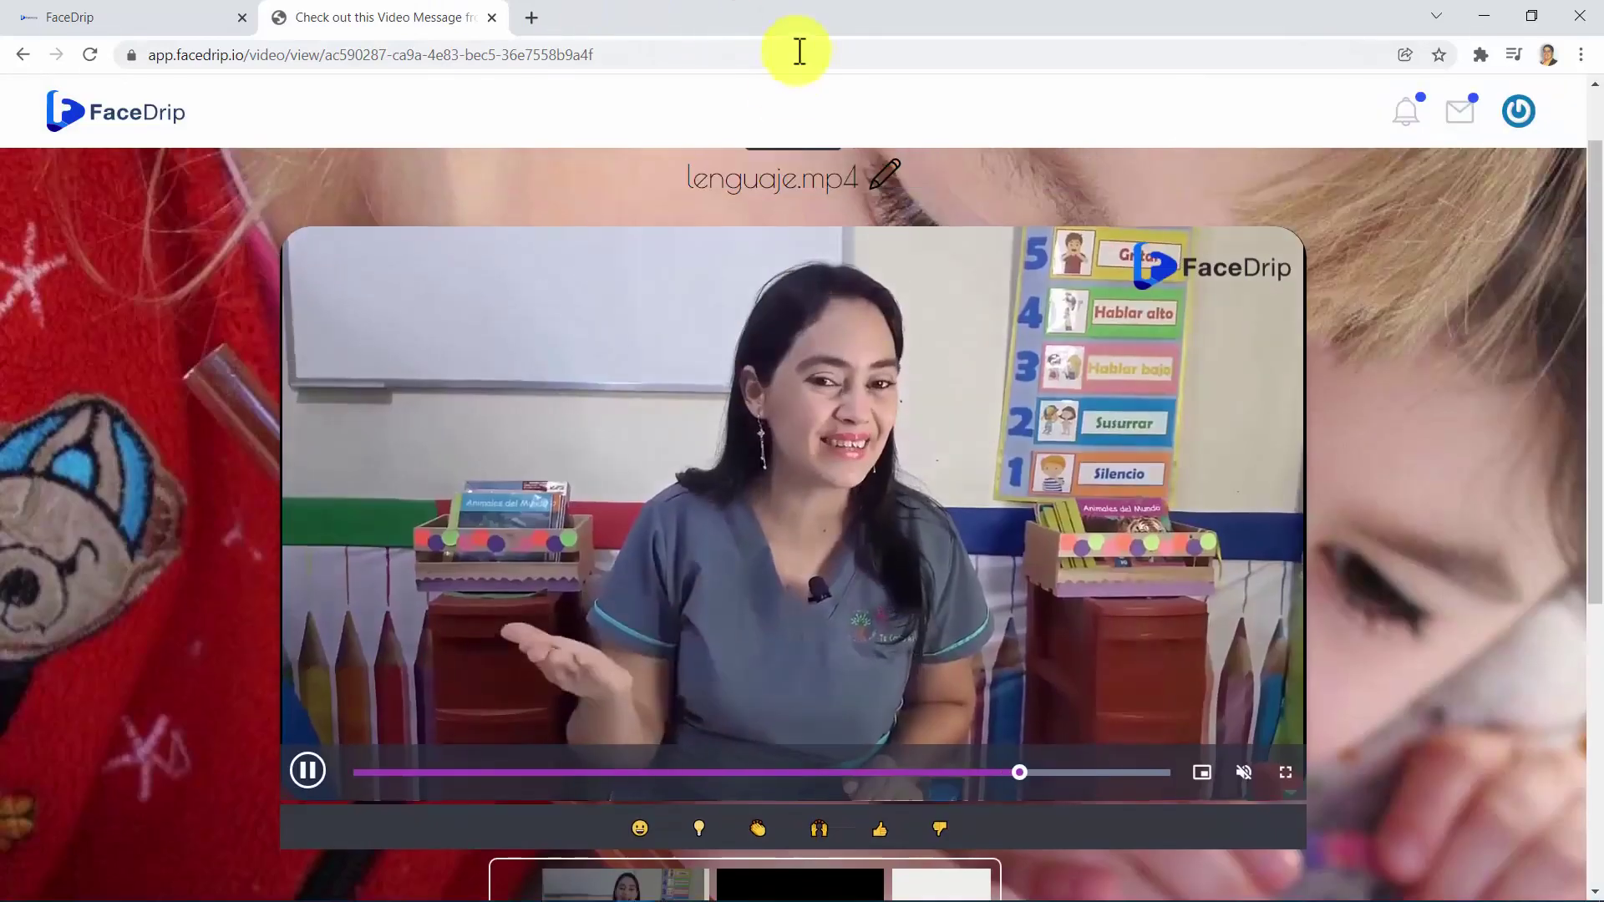
{"action": "scroll", "coordinate": [655, 419], "scroll_direction": "down", "scroll_amount": 4}
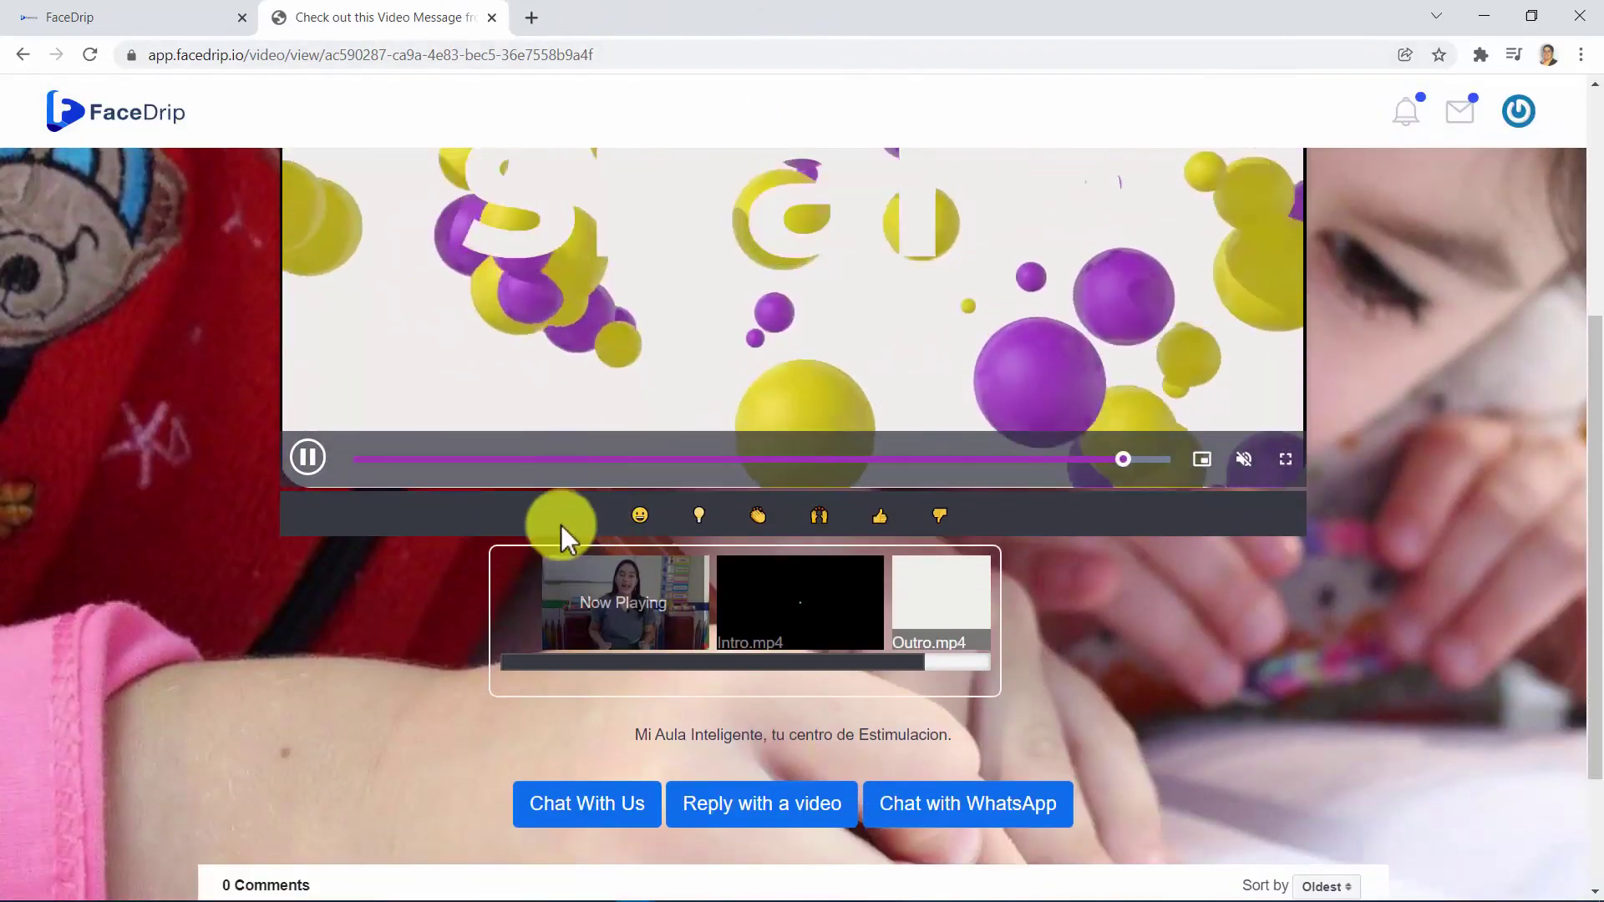
{"action": "left_click", "coordinate": [547, 573]}
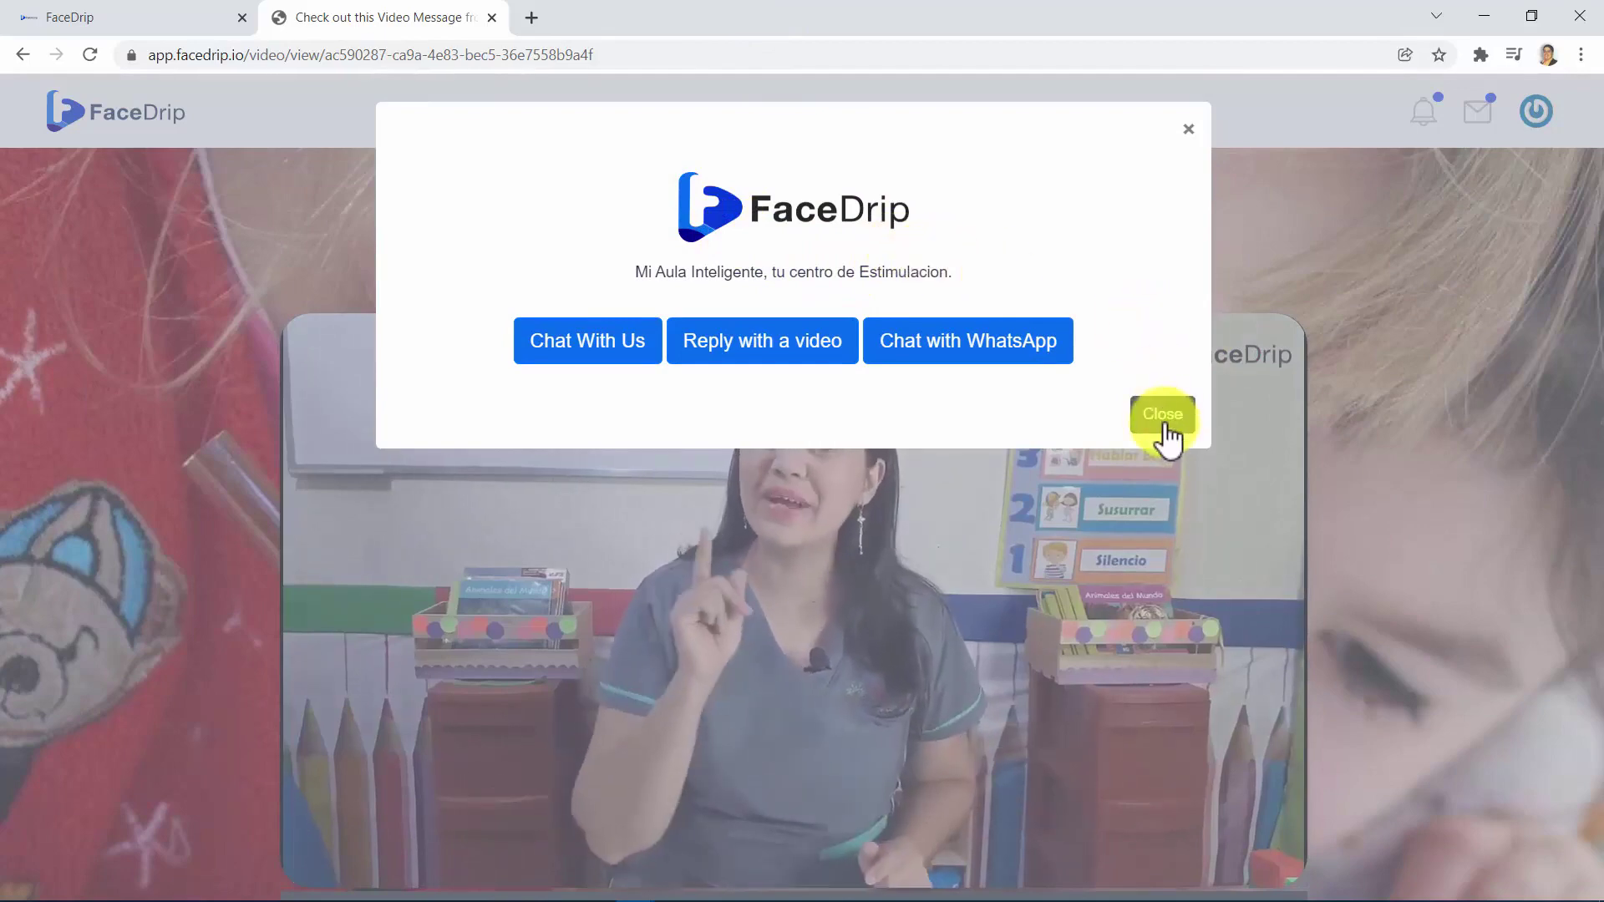
{"action": "left_click", "coordinate": [1164, 422]}
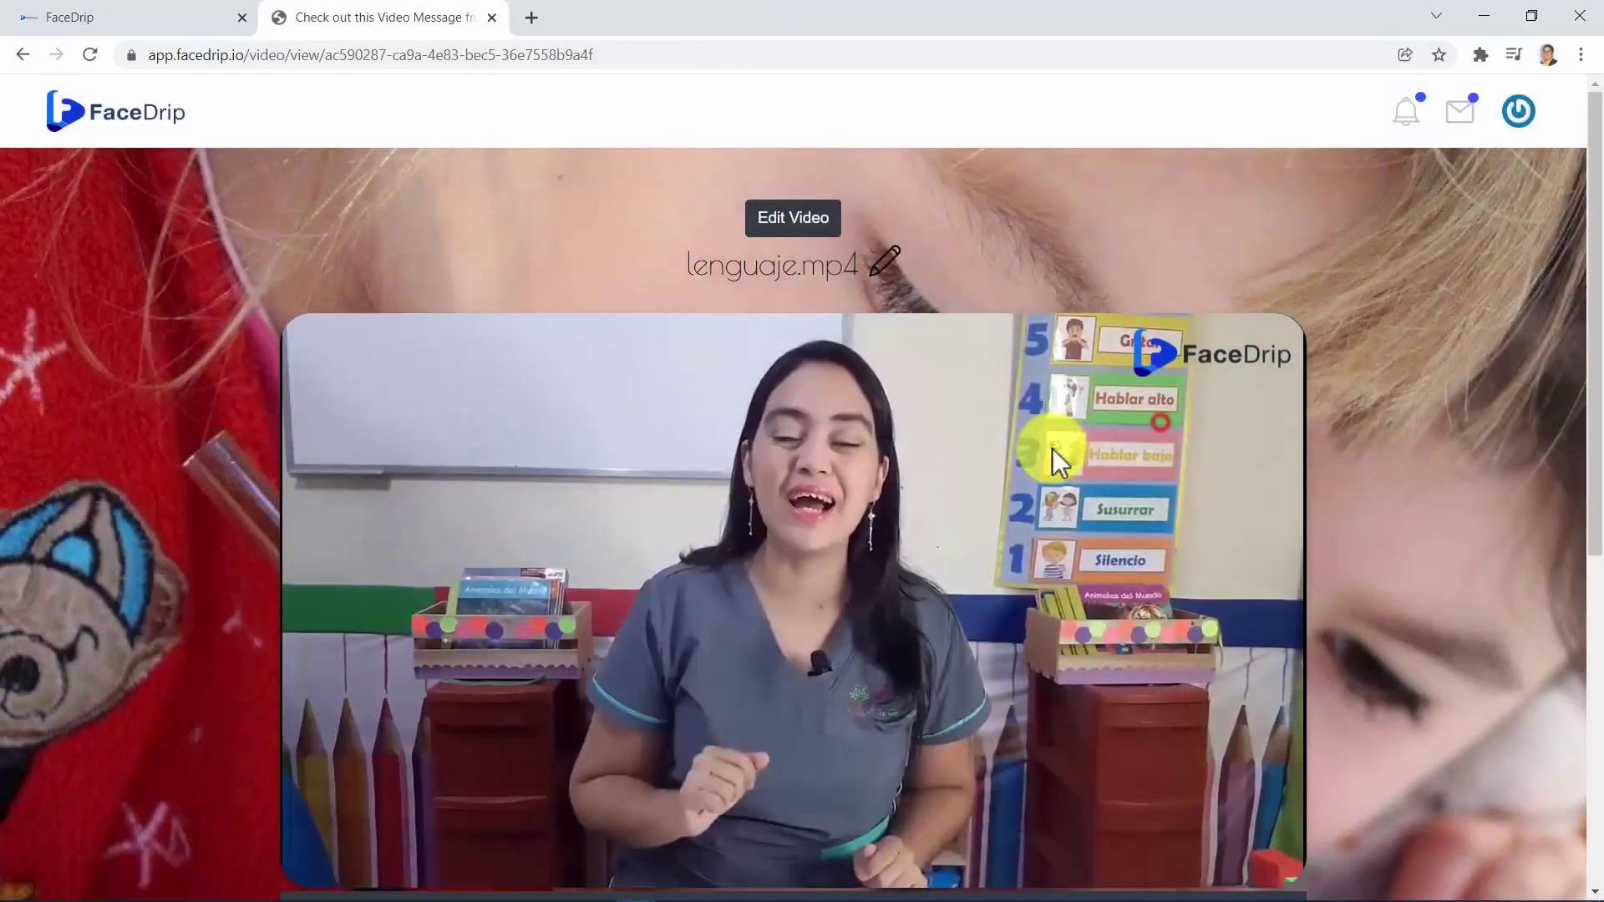
{"action": "left_click", "coordinate": [159, 24]}
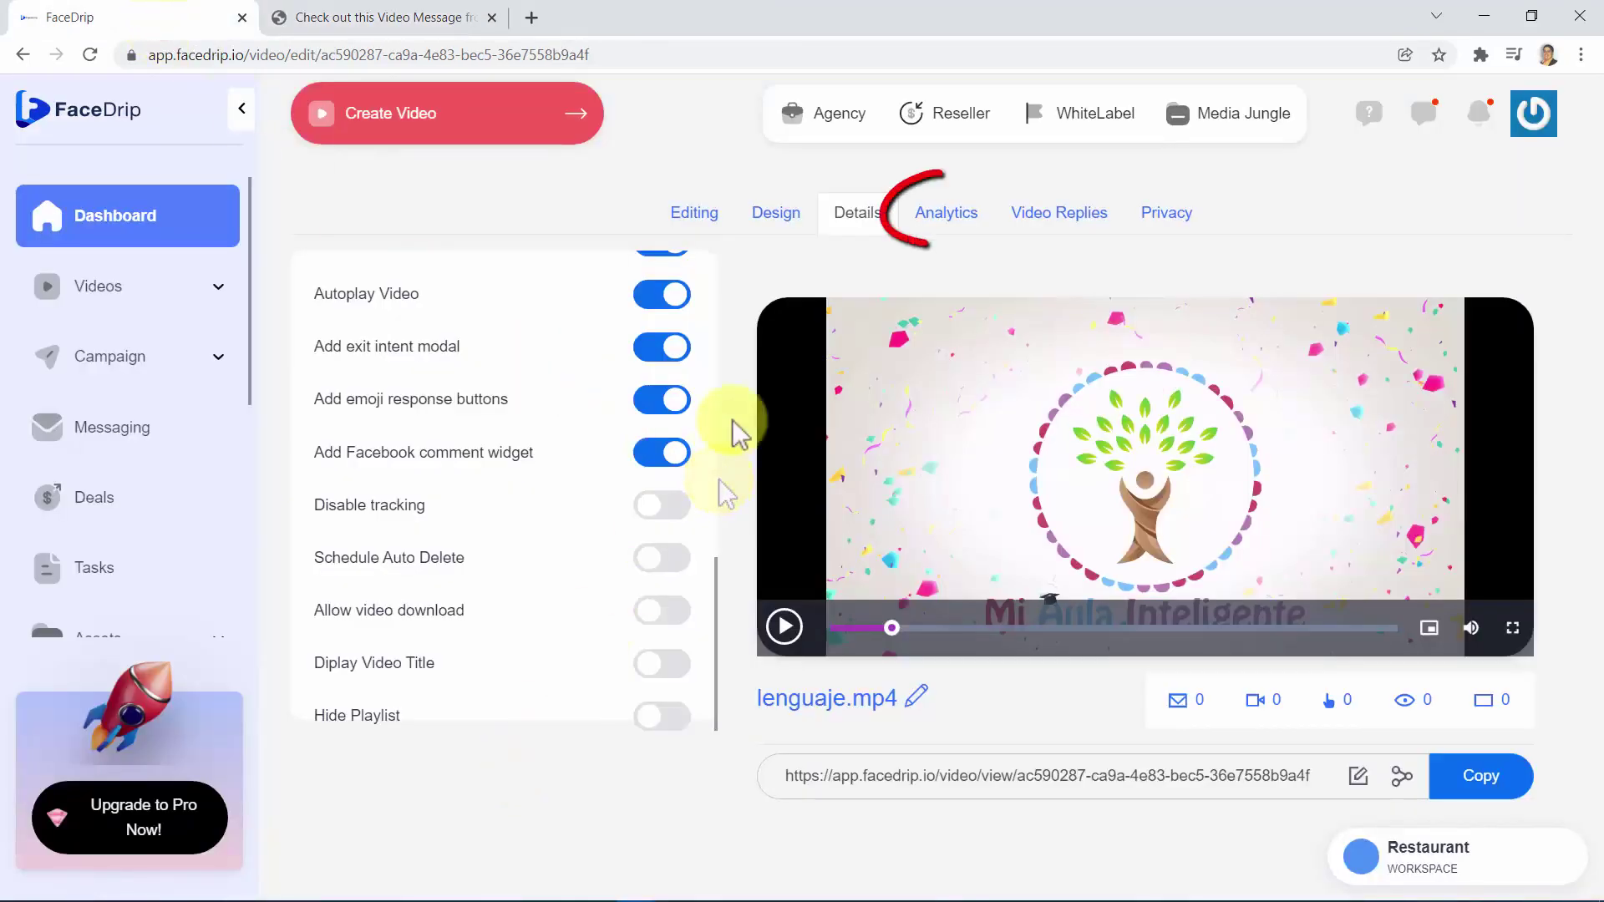
Review the video's analytics stats and the Video Replies table with its 'Hi there' reply.
{"action": "left_click", "coordinate": [944, 213]}
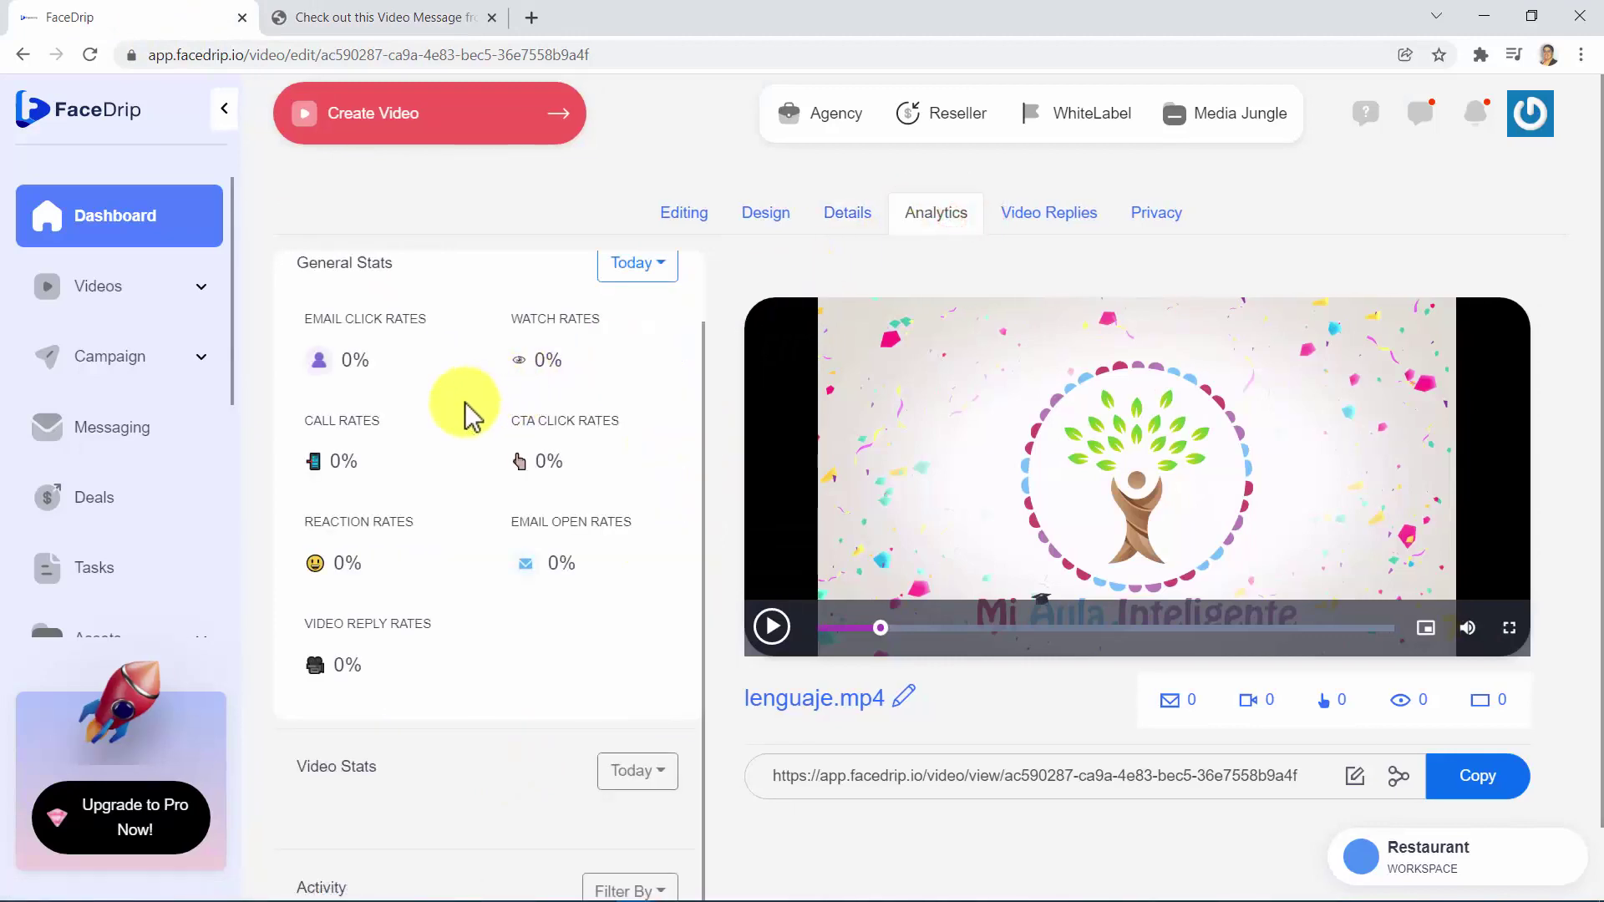
{"action": "scroll", "coordinate": [462, 415], "scroll_direction": "up", "scroll_amount": 1}
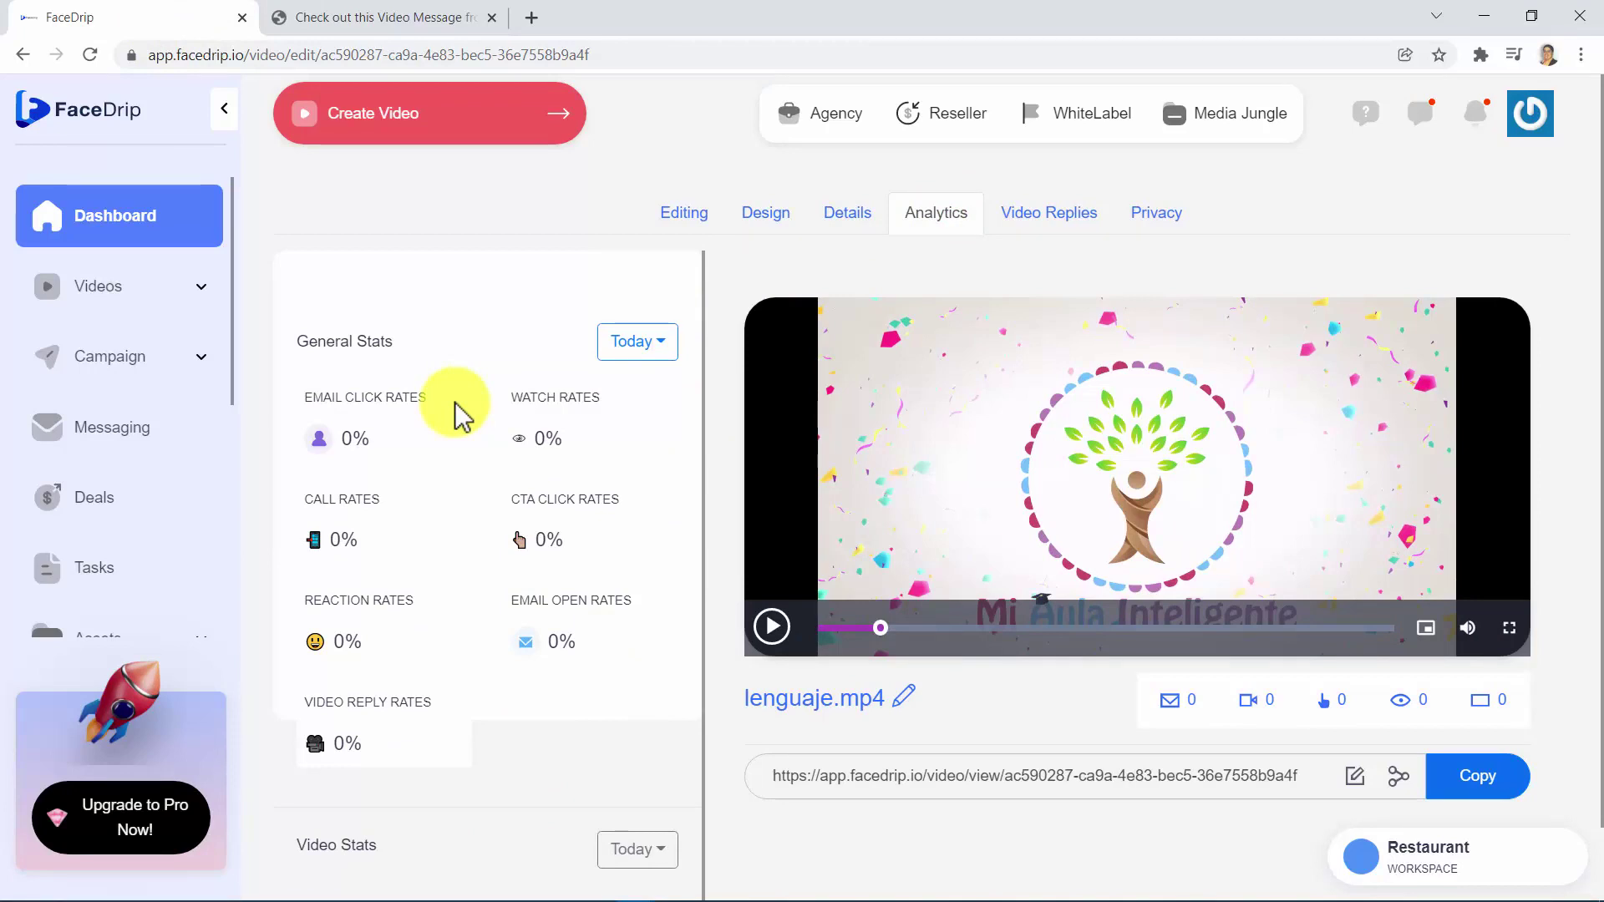
{"action": "scroll", "coordinate": [456, 409], "scroll_direction": "down", "scroll_amount": 3}
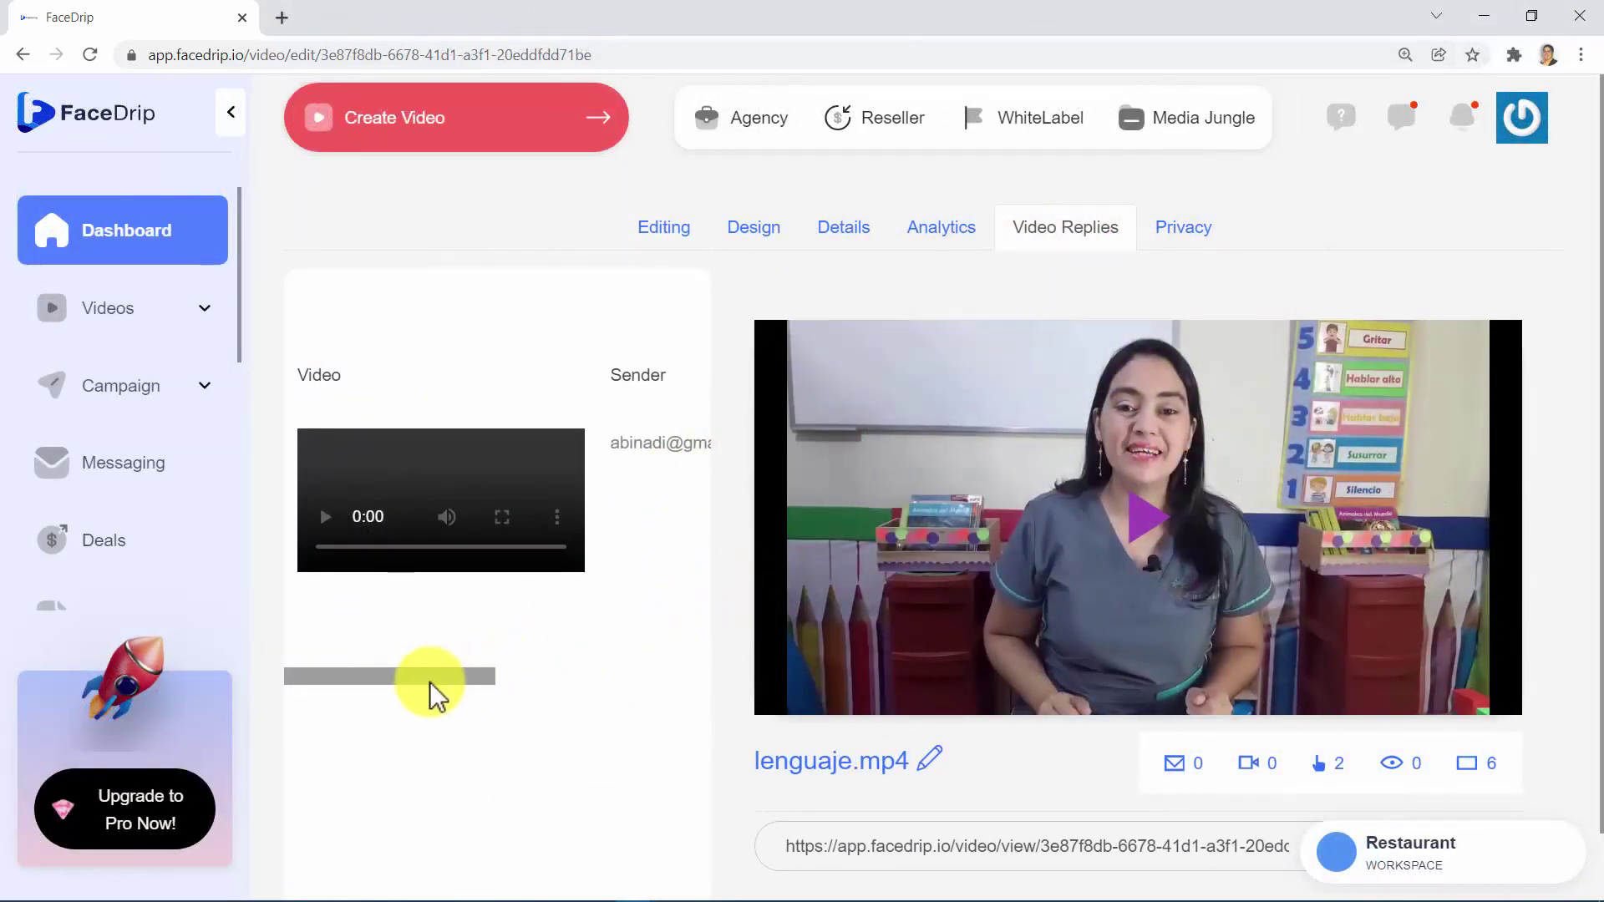
{"action": "left_click_drag", "start_coordinate": [417, 675], "coordinate": [644, 677]}
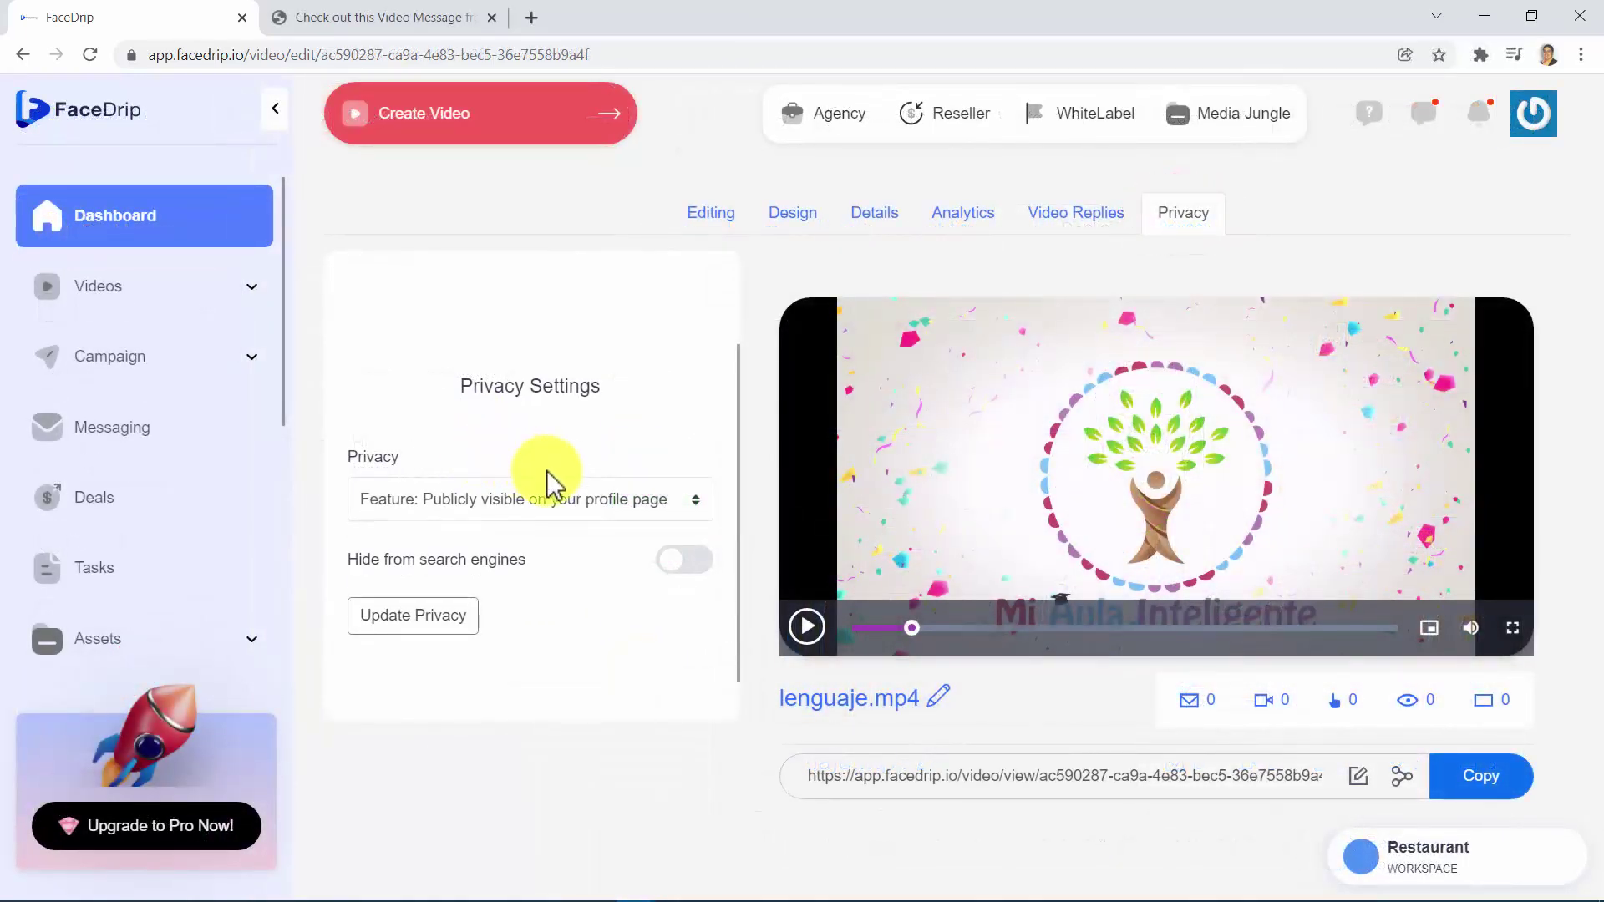
Check the privacy levels and keep Feature, publicly visible on the profile page.
{"action": "left_click", "coordinate": [572, 496]}
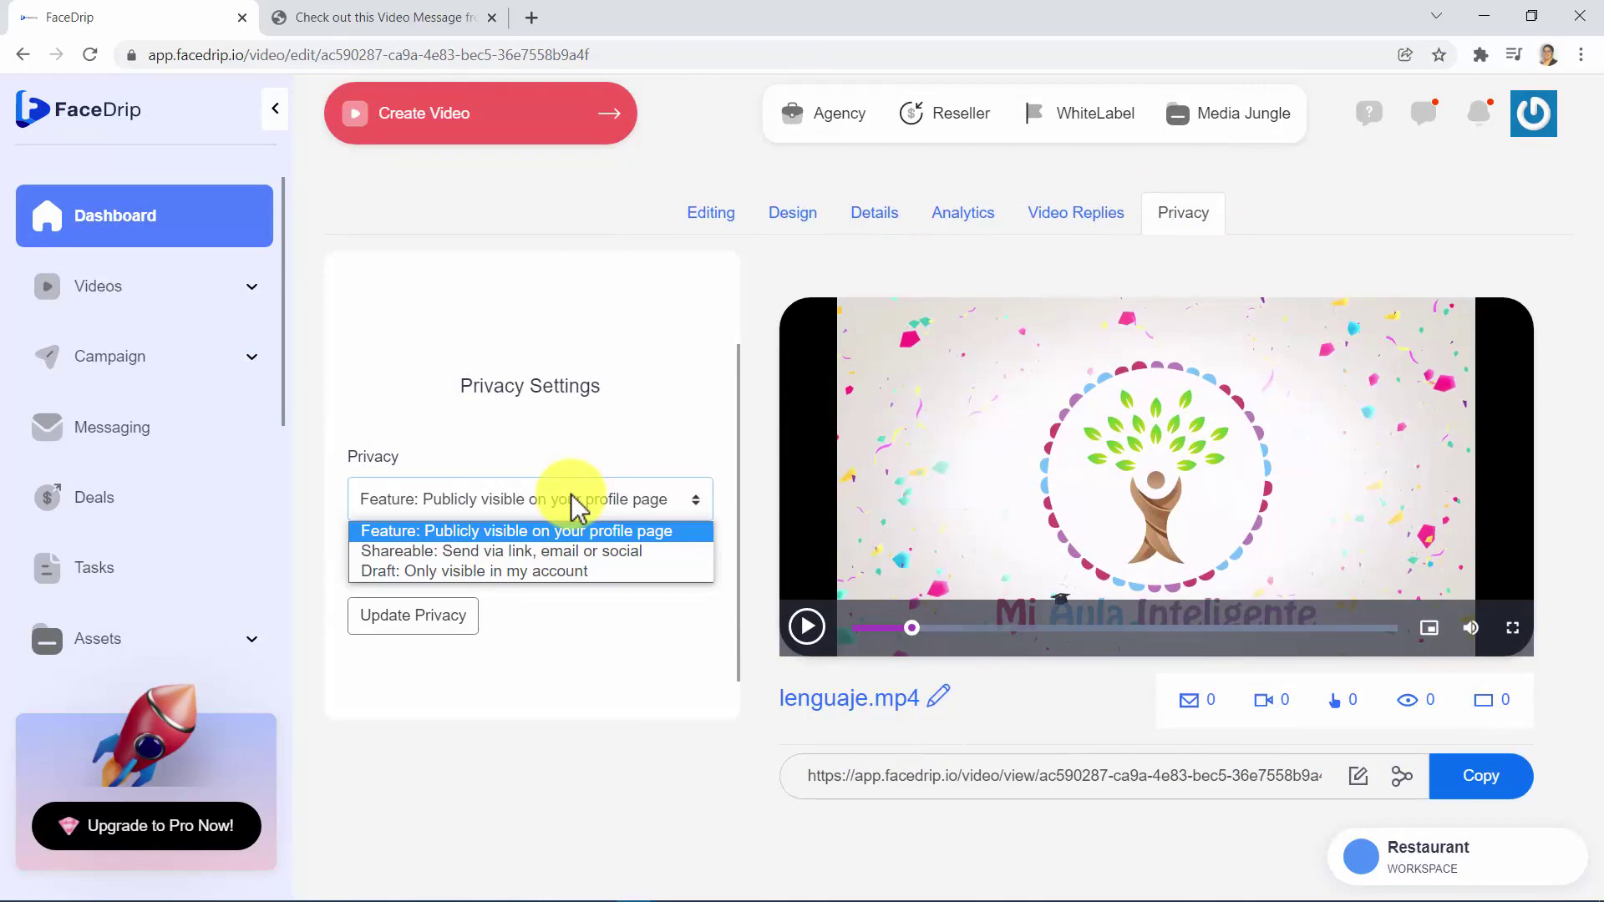
{"action": "left_click", "coordinate": [572, 495]}
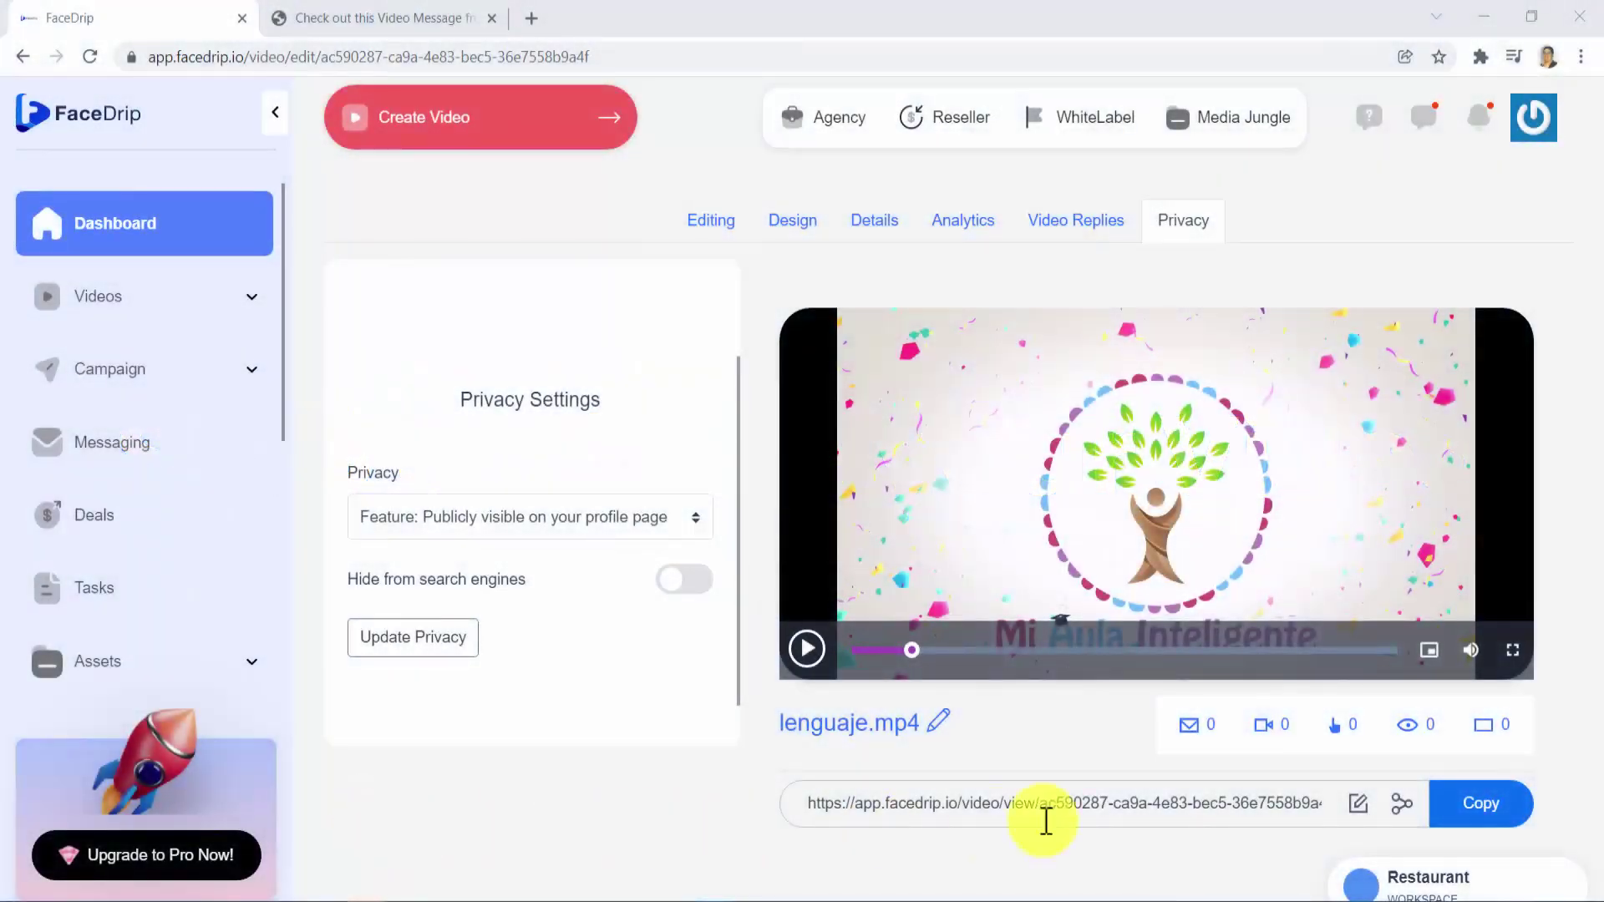
Browse the video's Direct Email, Social, Embed and Widget sharing options, ending on the QR code.
{"action": "left_click", "coordinate": [1401, 807]}
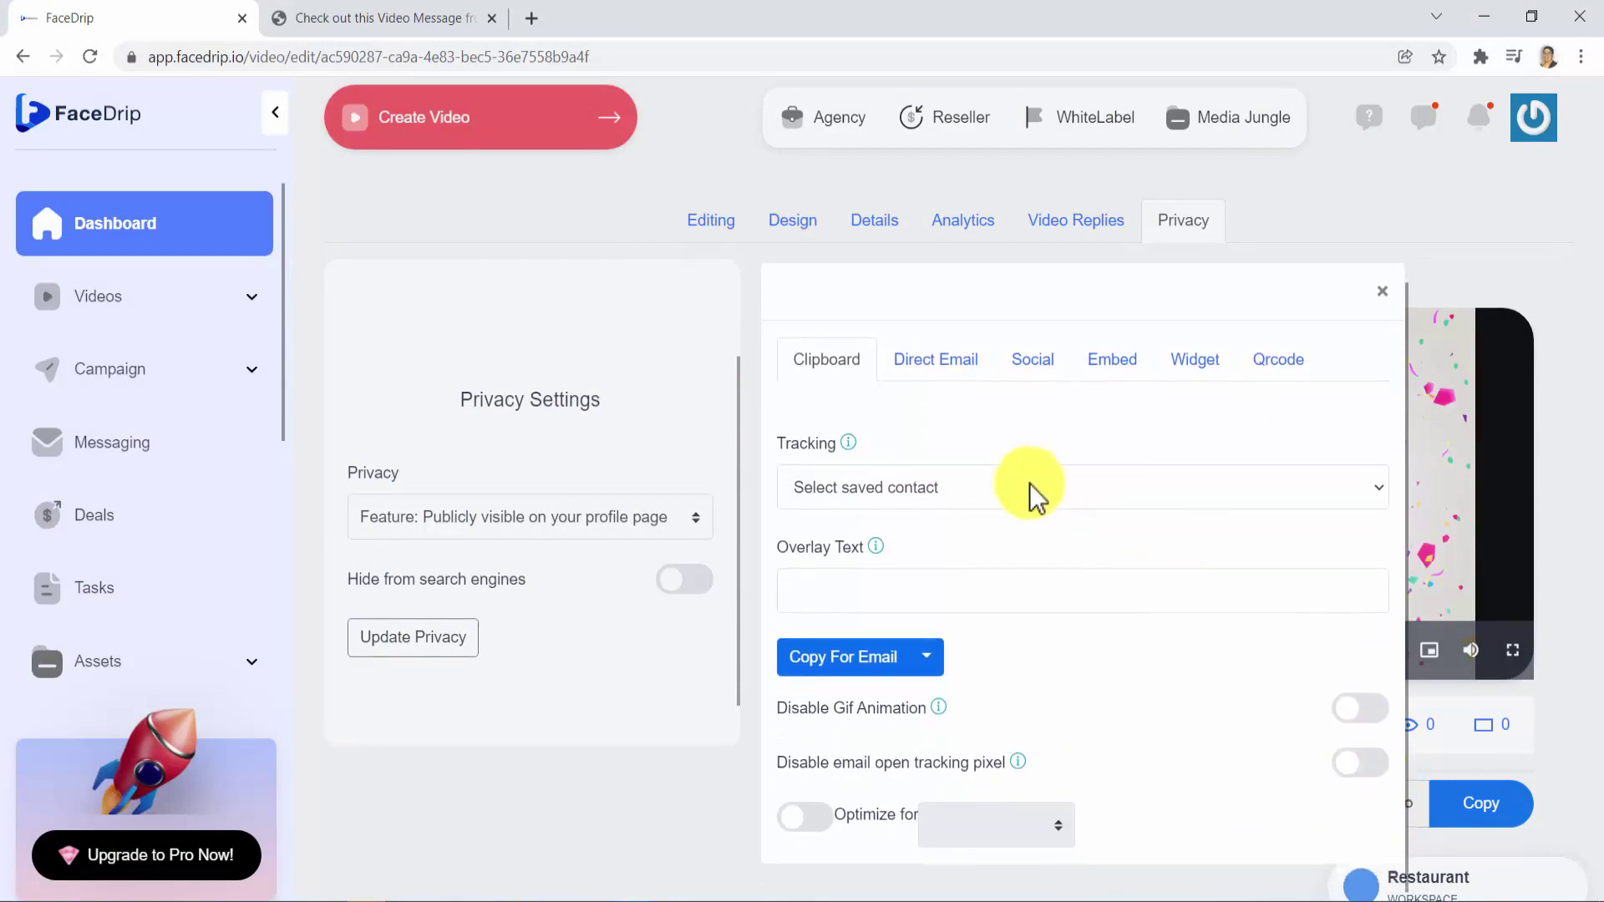
{"action": "left_click", "coordinate": [955, 368]}
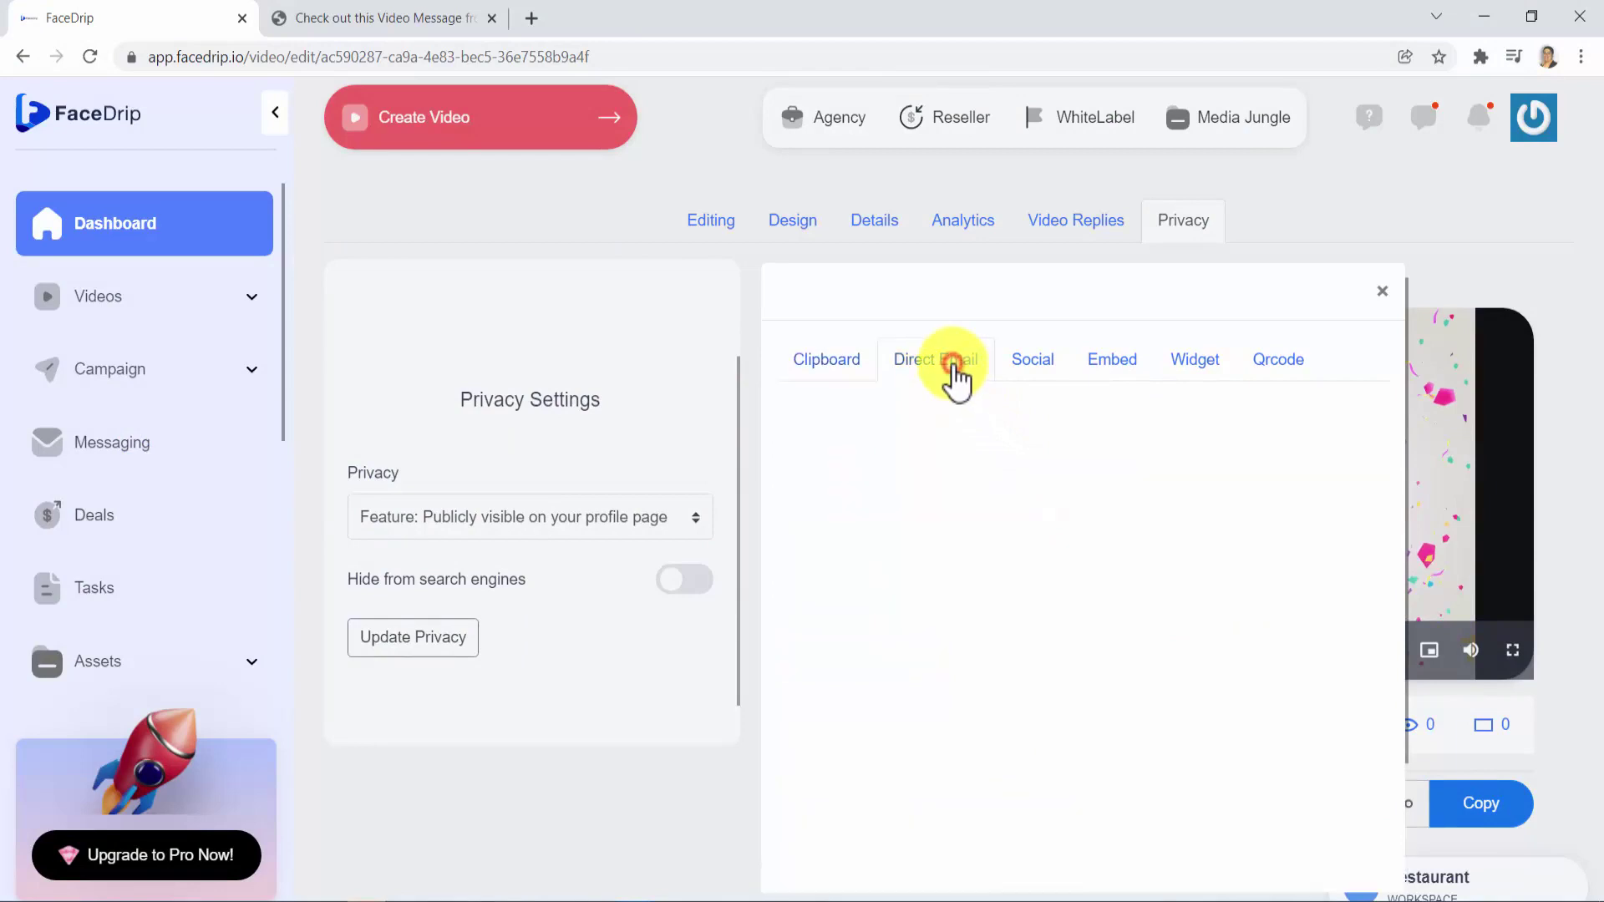
{"action": "left_click", "coordinate": [1035, 366]}
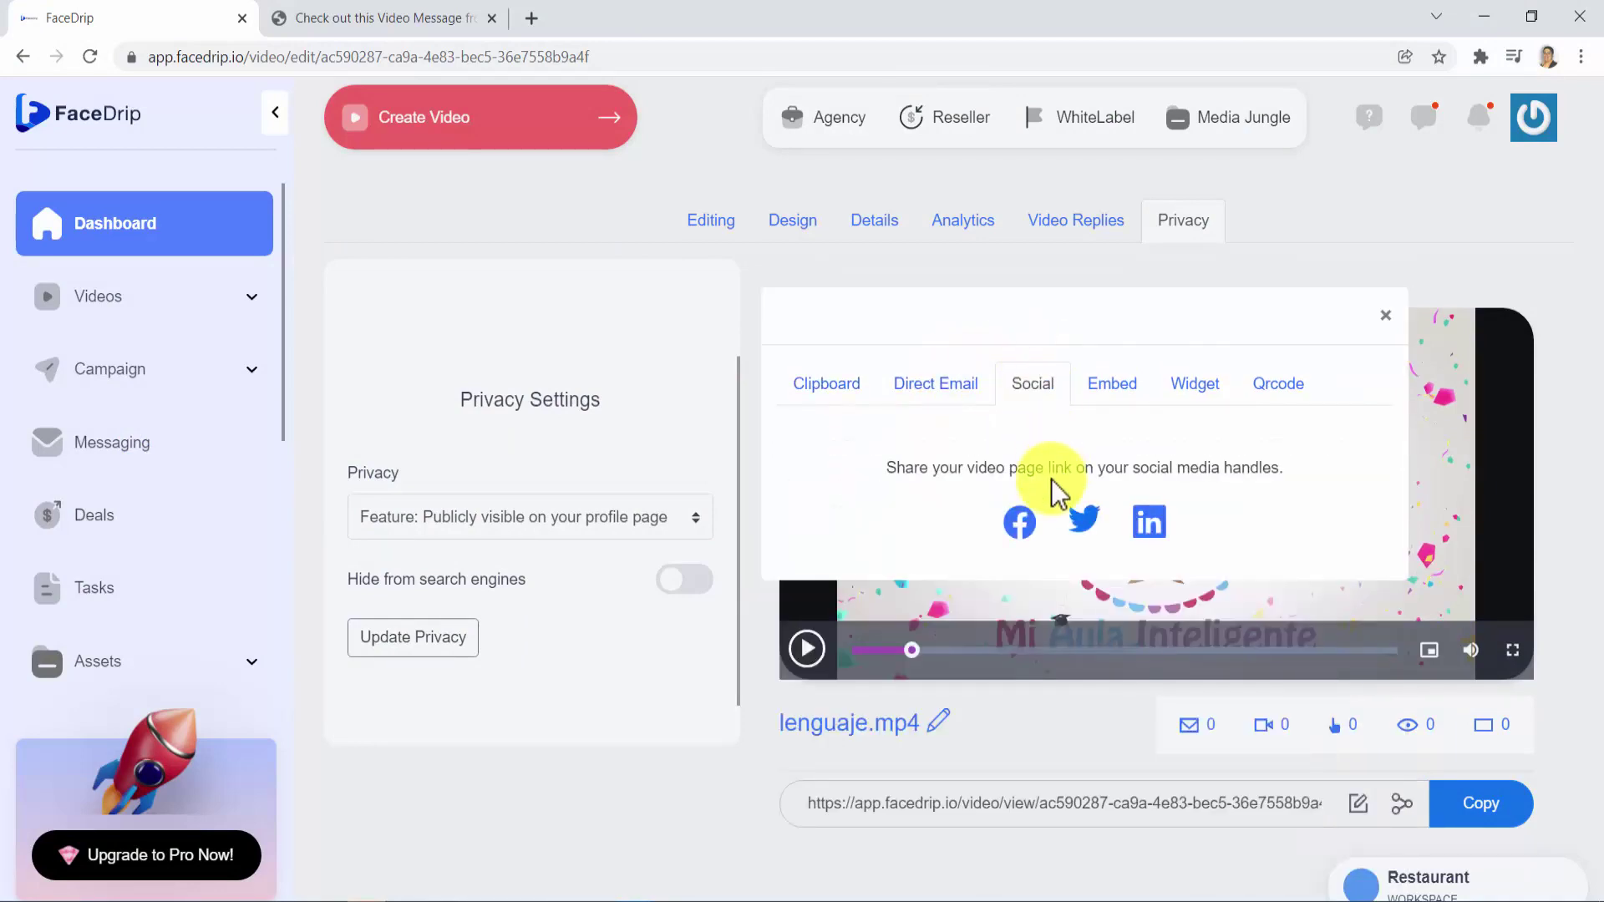
{"action": "left_click", "coordinate": [1111, 390]}
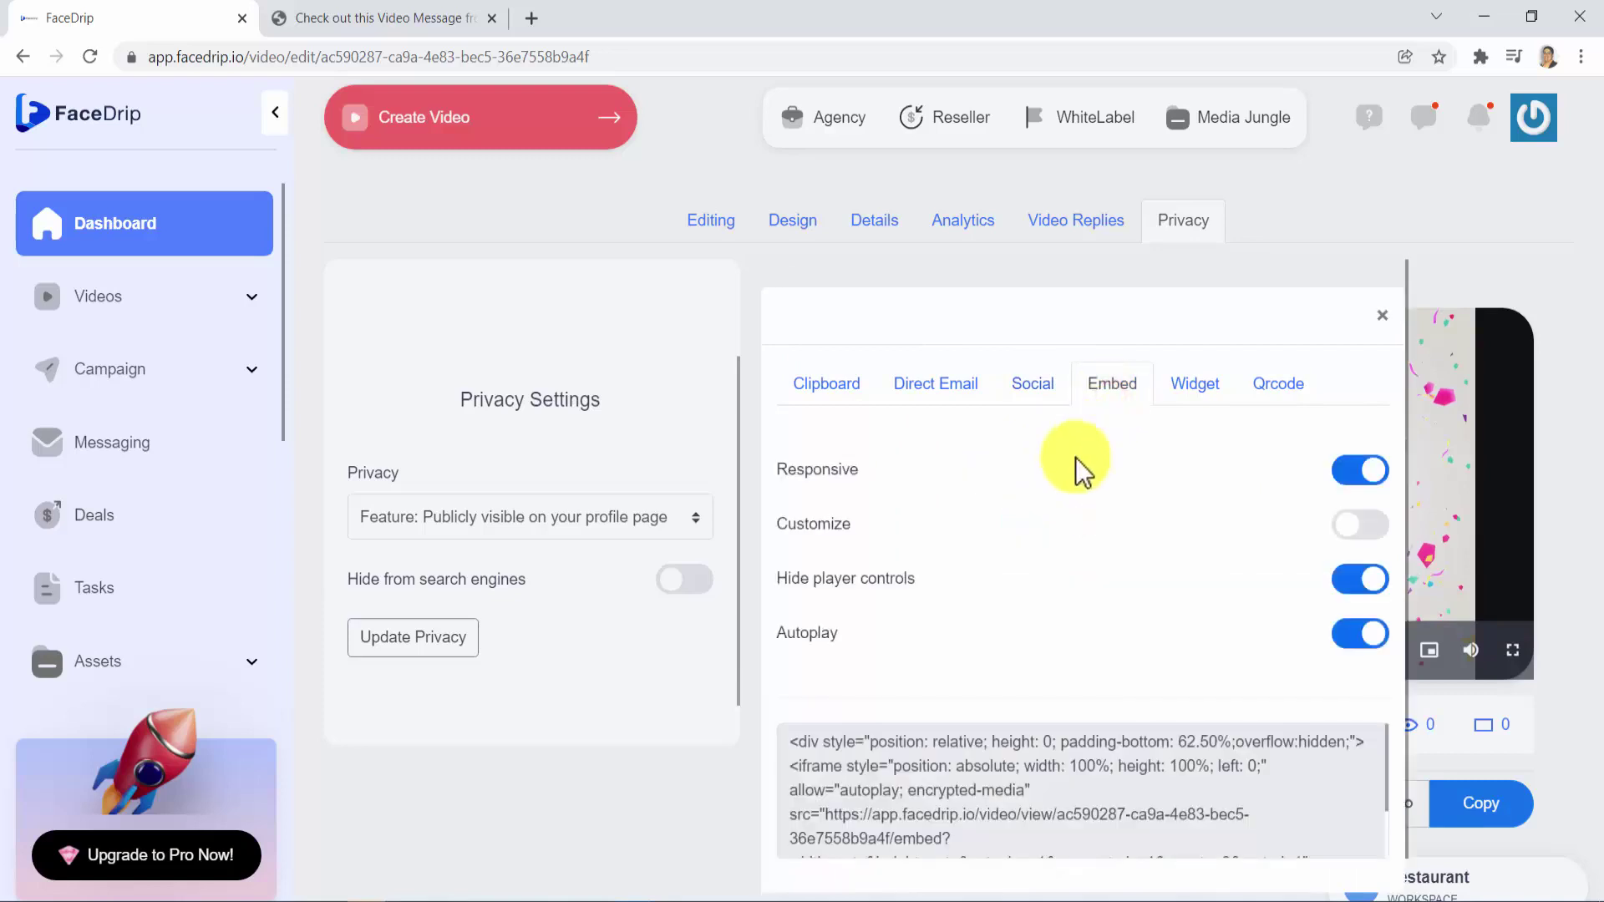
{"action": "scroll", "coordinate": [1053, 488], "scroll_direction": "down", "scroll_amount": 1}
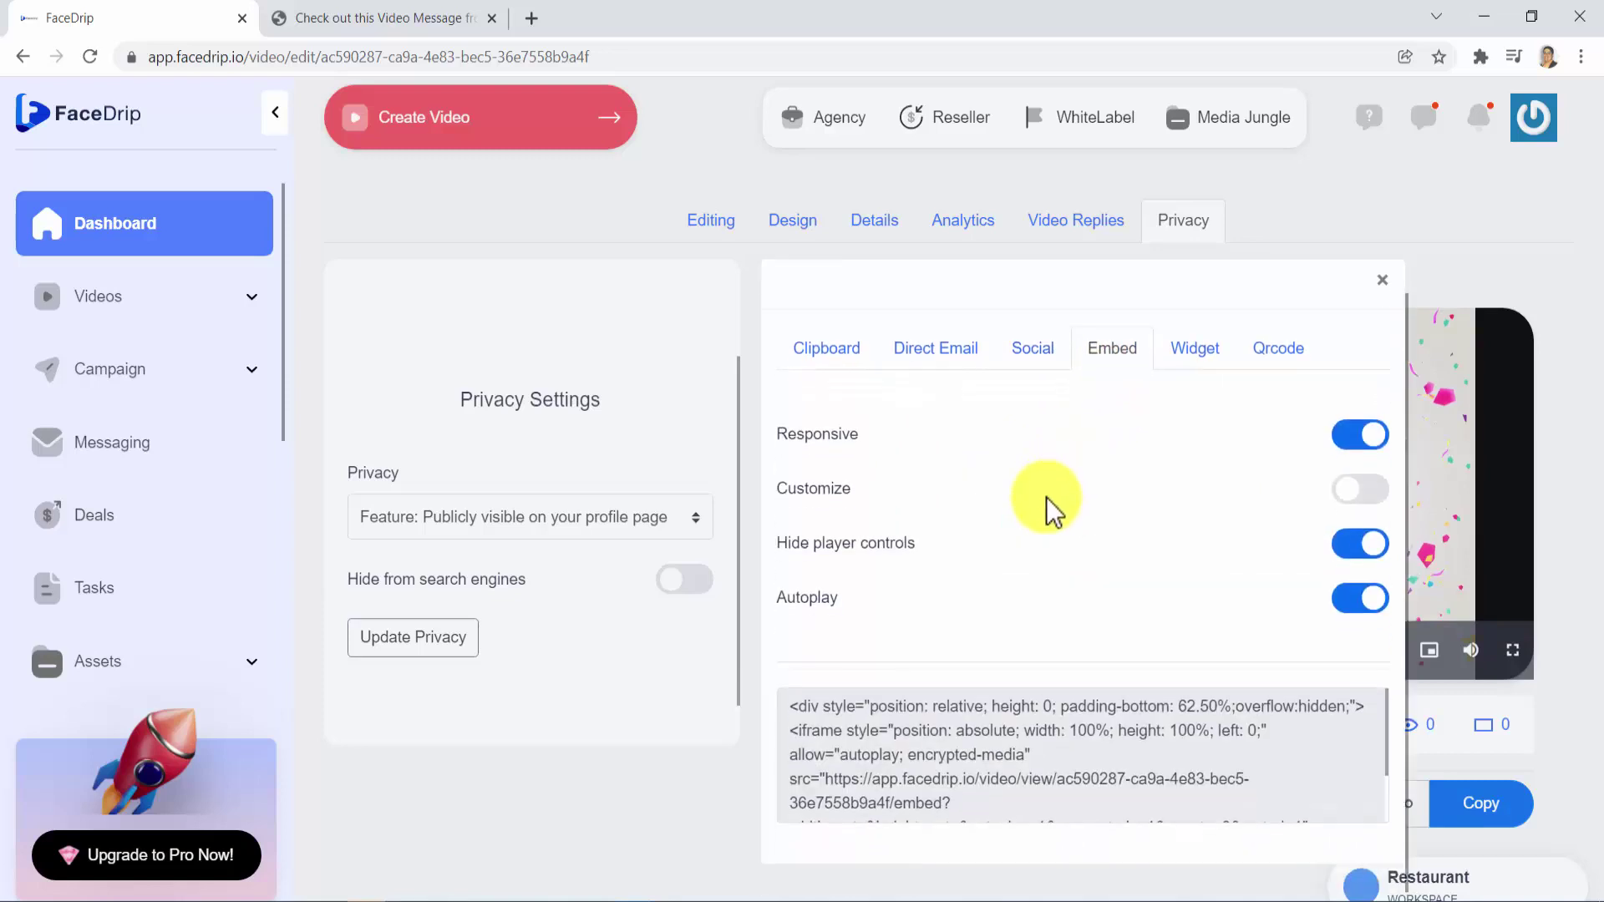
{"action": "left_click", "coordinate": [1182, 356]}
{"action": "scroll", "coordinate": [1069, 495], "scroll_direction": "down", "scroll_amount": 2}
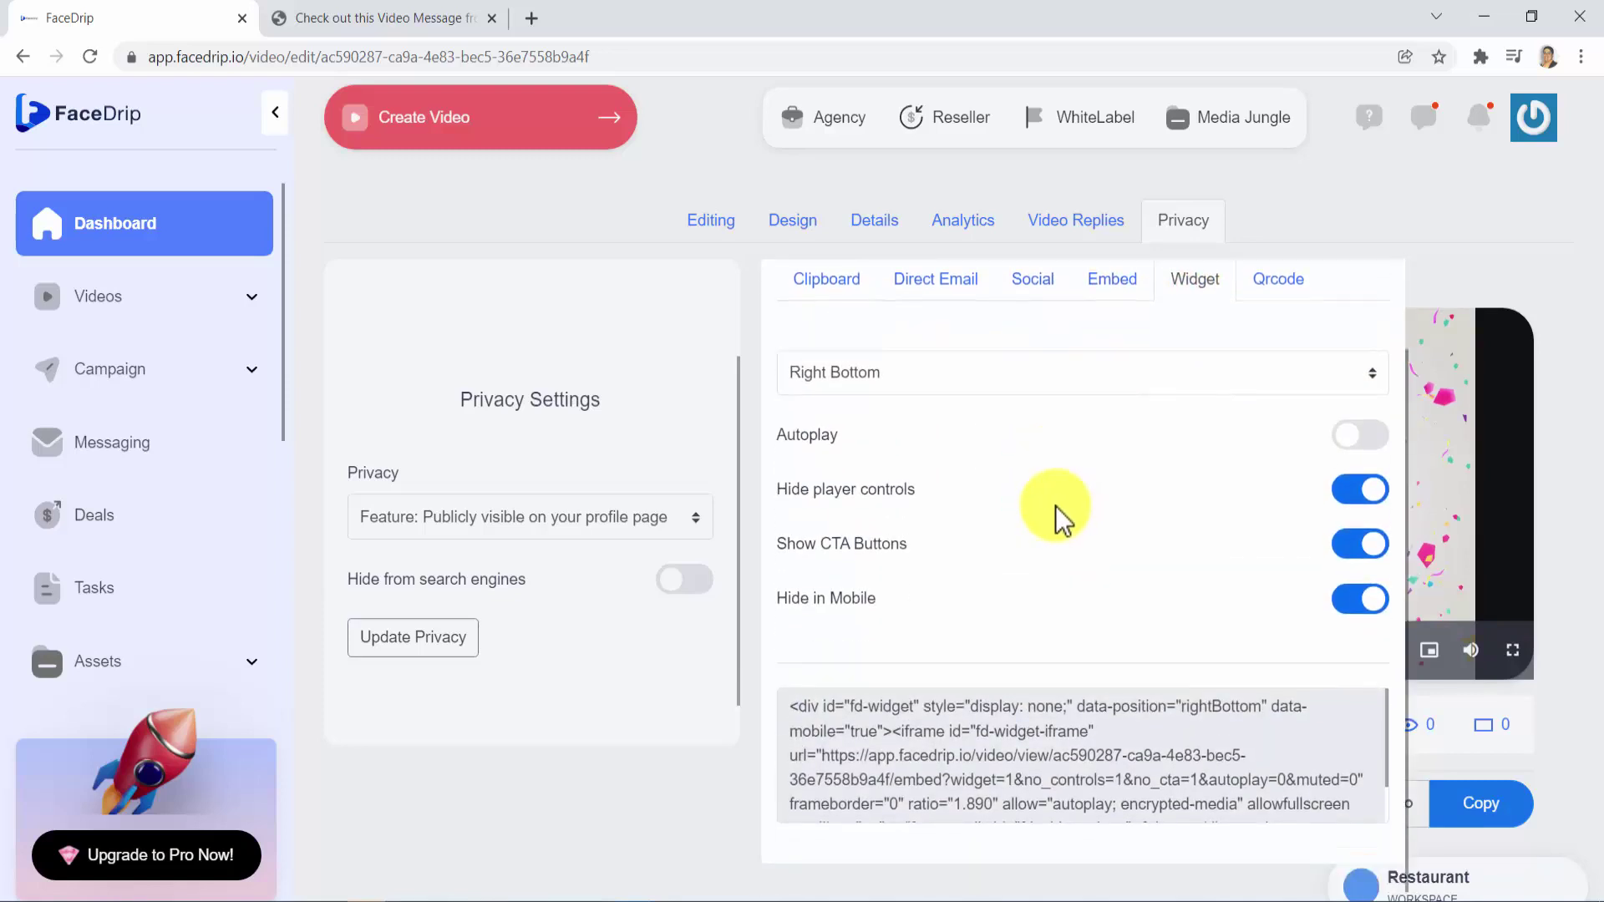
{"action": "left_click", "coordinate": [1273, 301]}
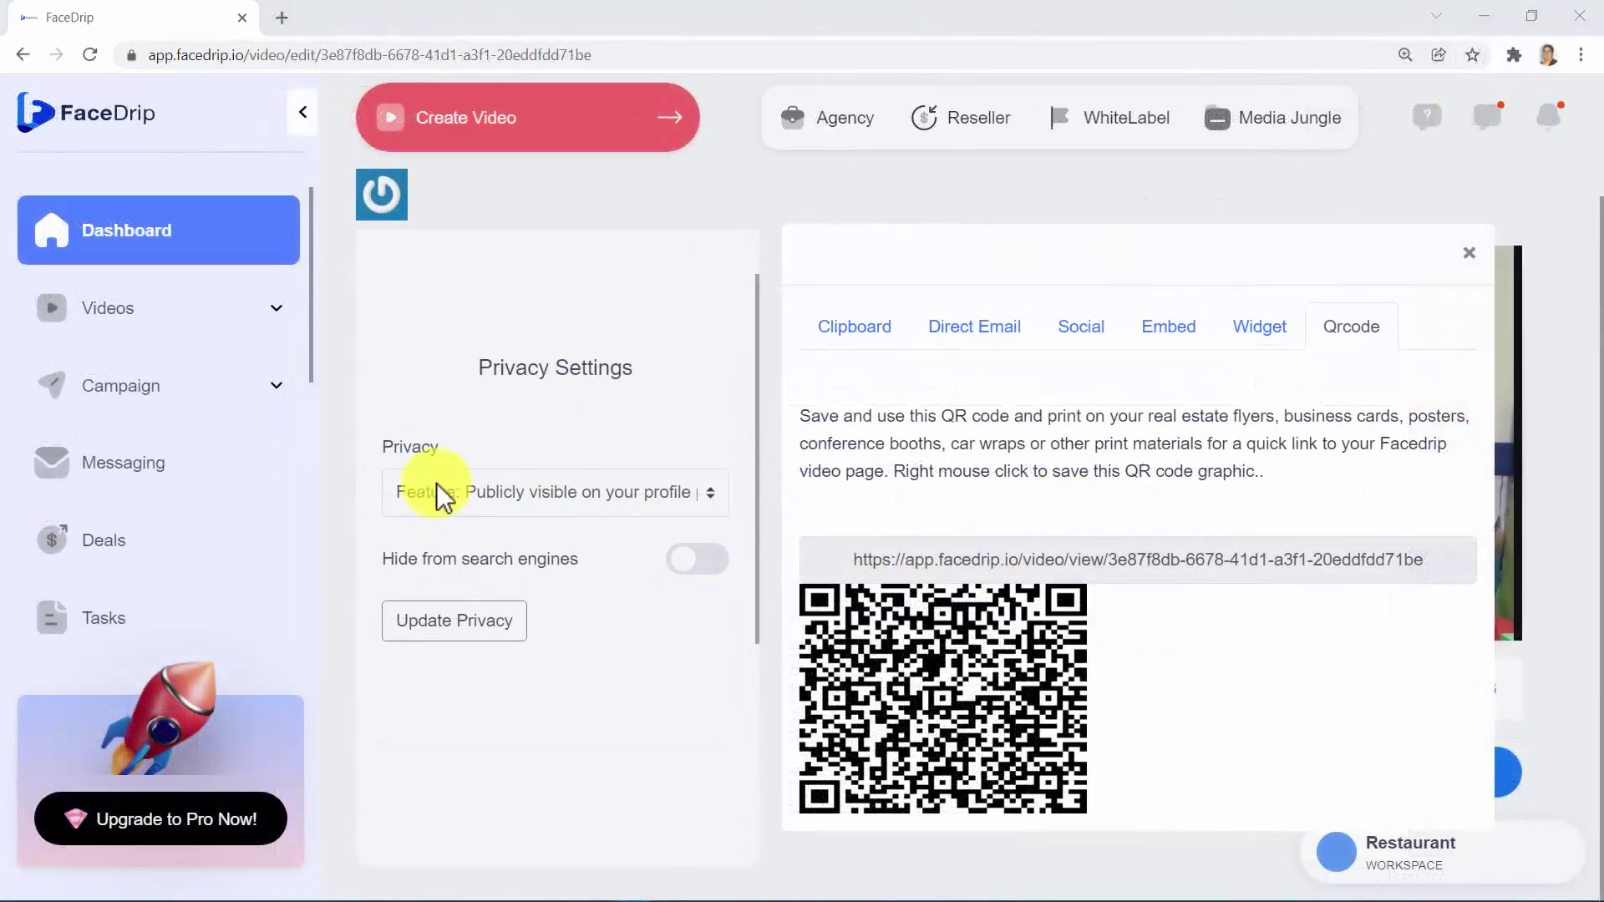
Look at the Email campaigns, start a new one, and return to the video's privacy settings.
{"action": "left_click", "coordinate": [180, 398]}
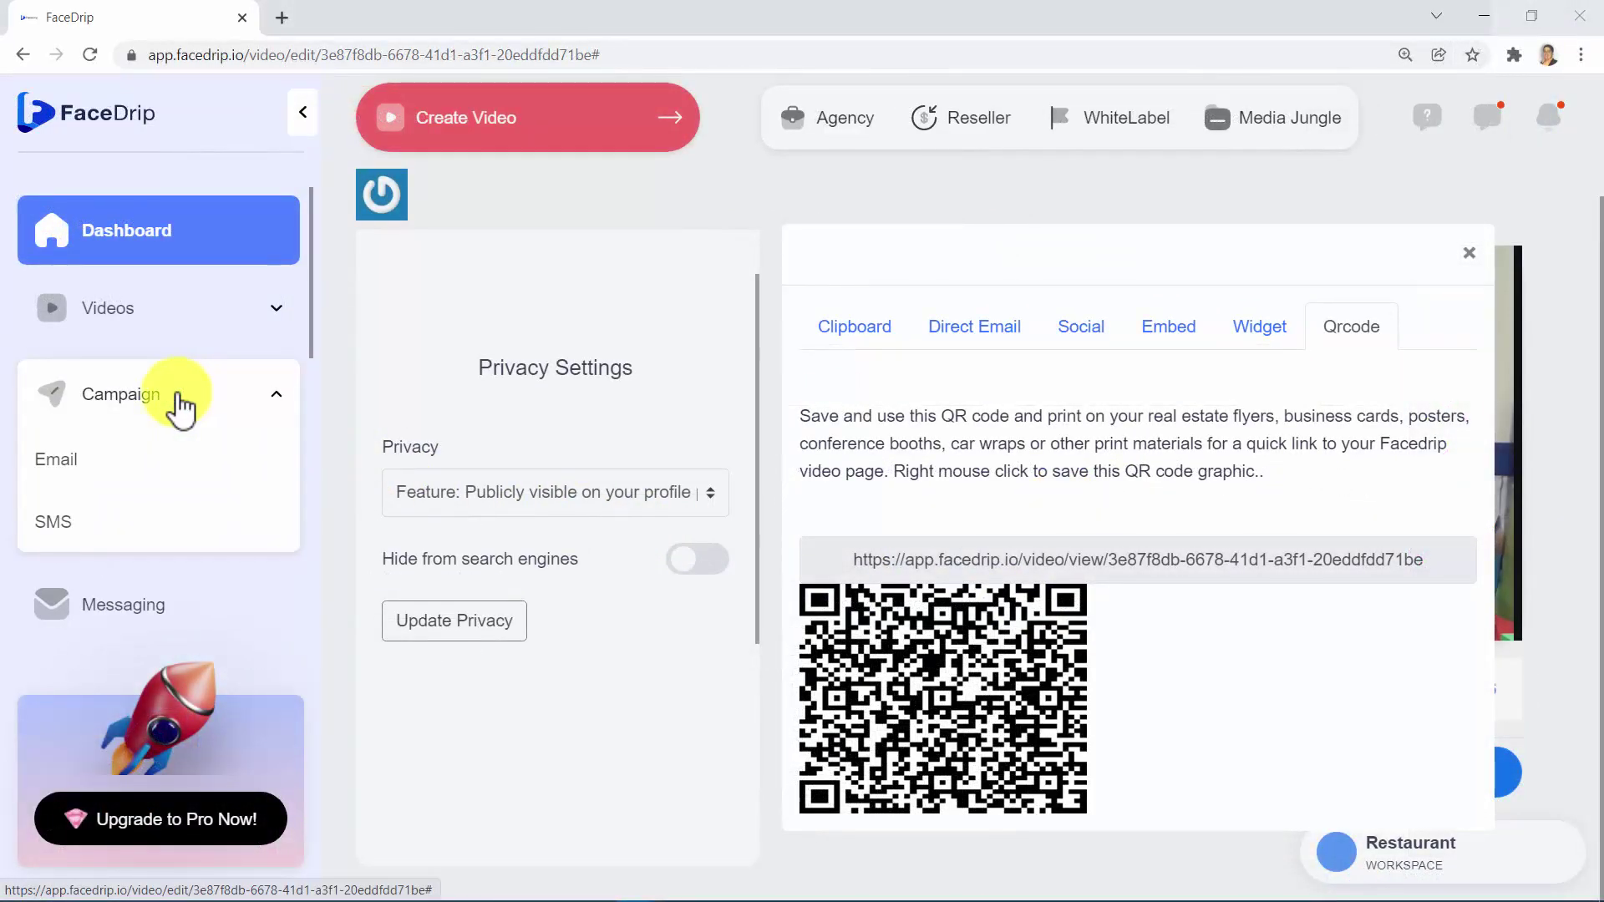
{"action": "left_click", "coordinate": [69, 460]}
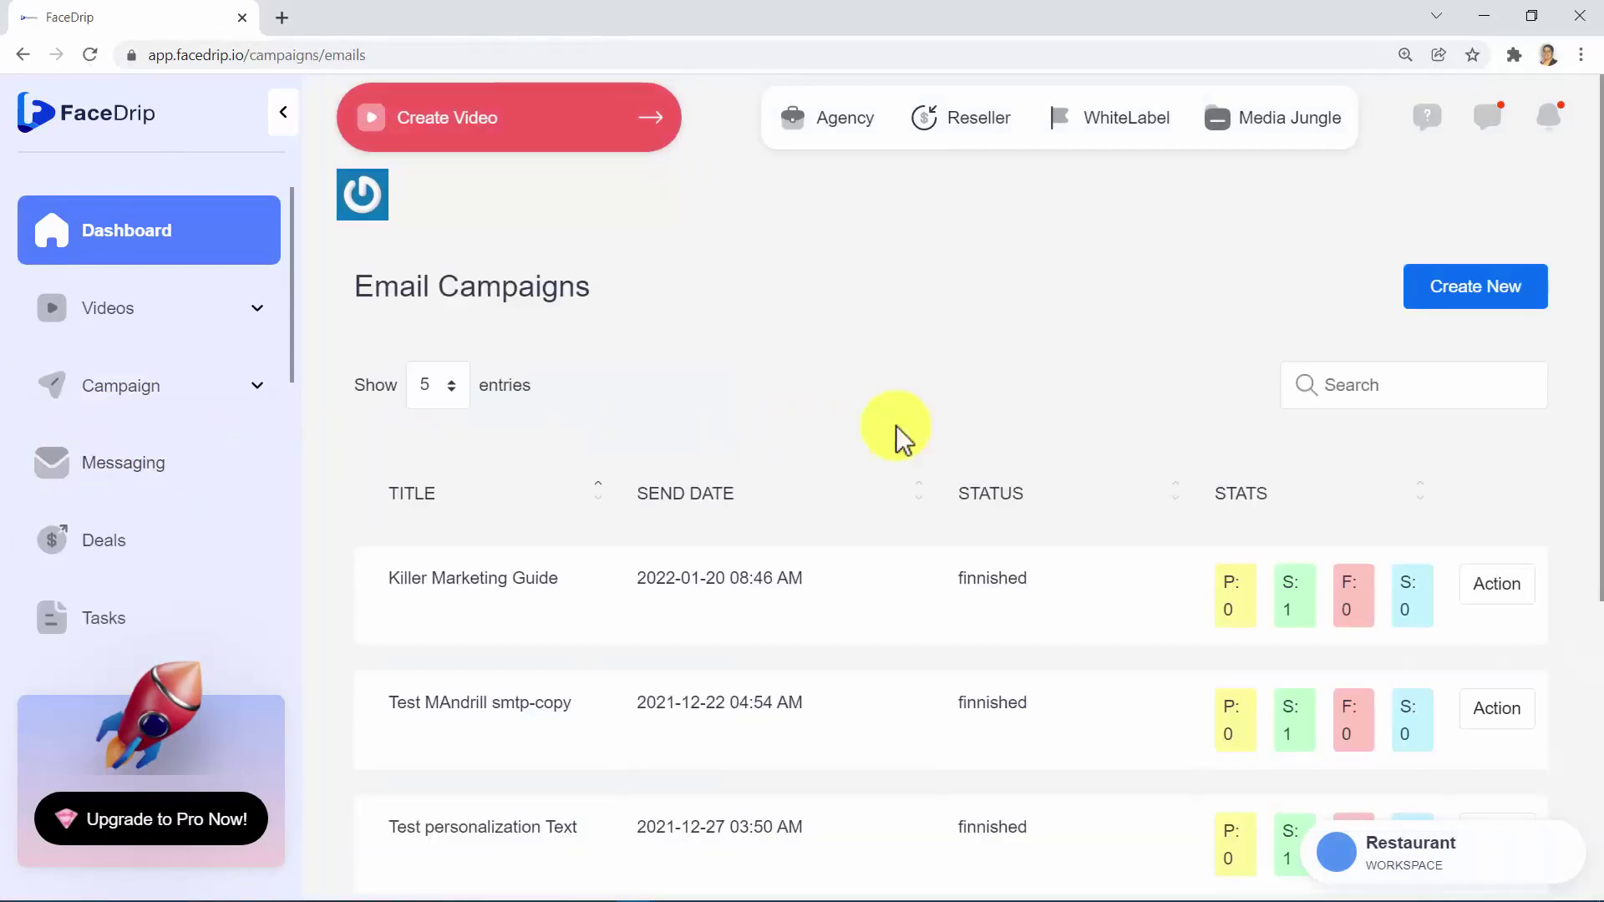
{"action": "left_click", "coordinate": [1483, 301]}
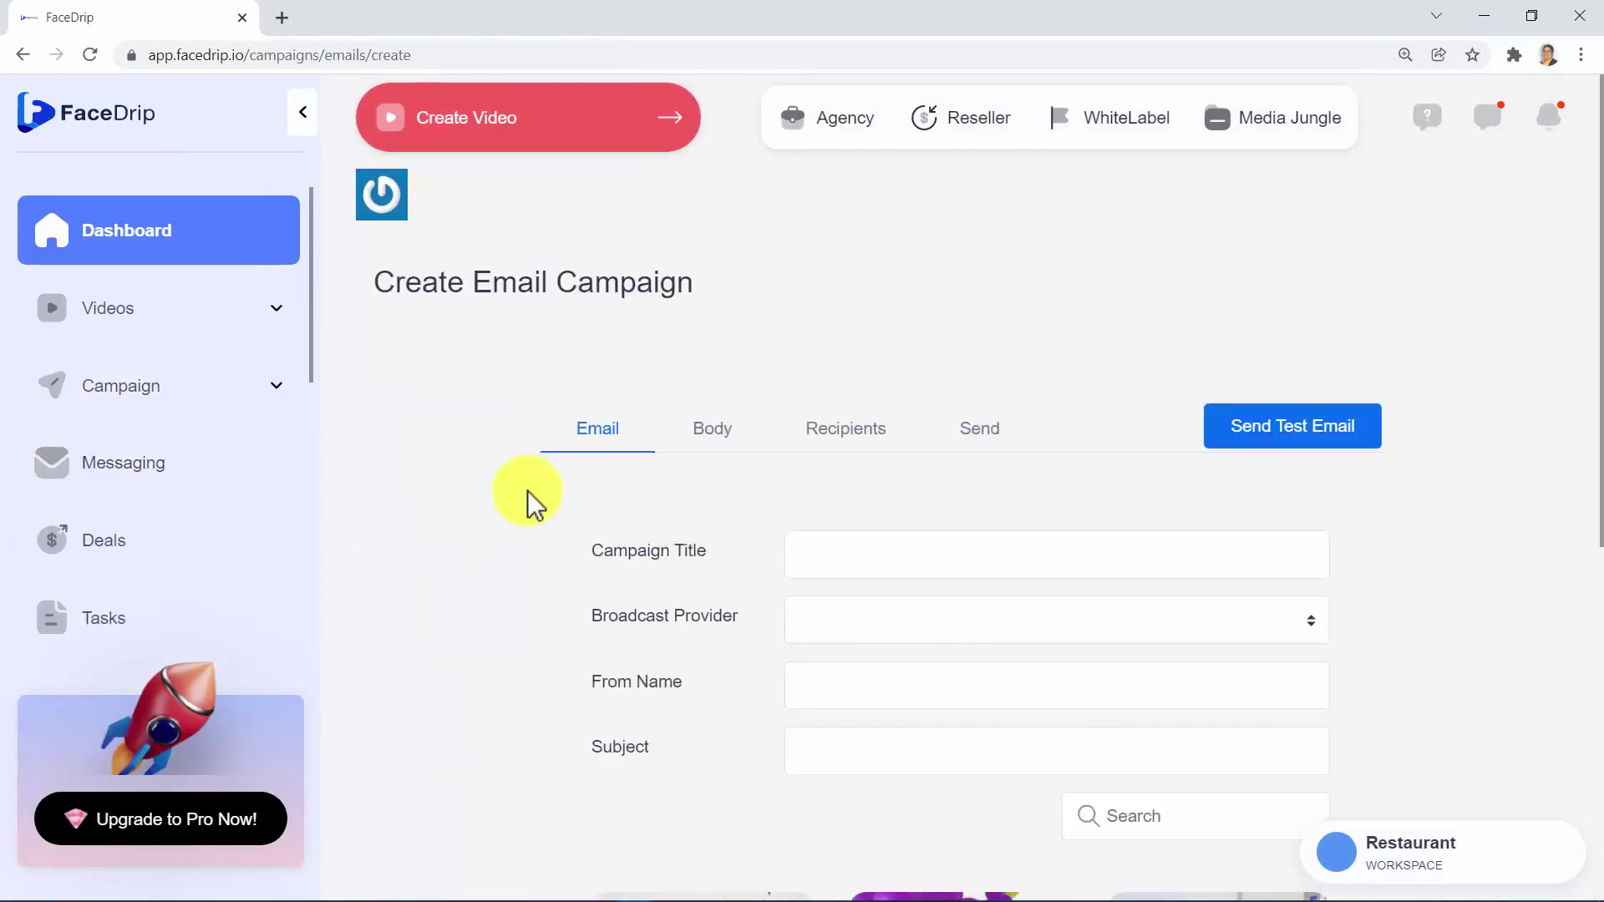
{"action": "scroll", "coordinate": [458, 514], "scroll_direction": "down", "scroll_amount": 3}
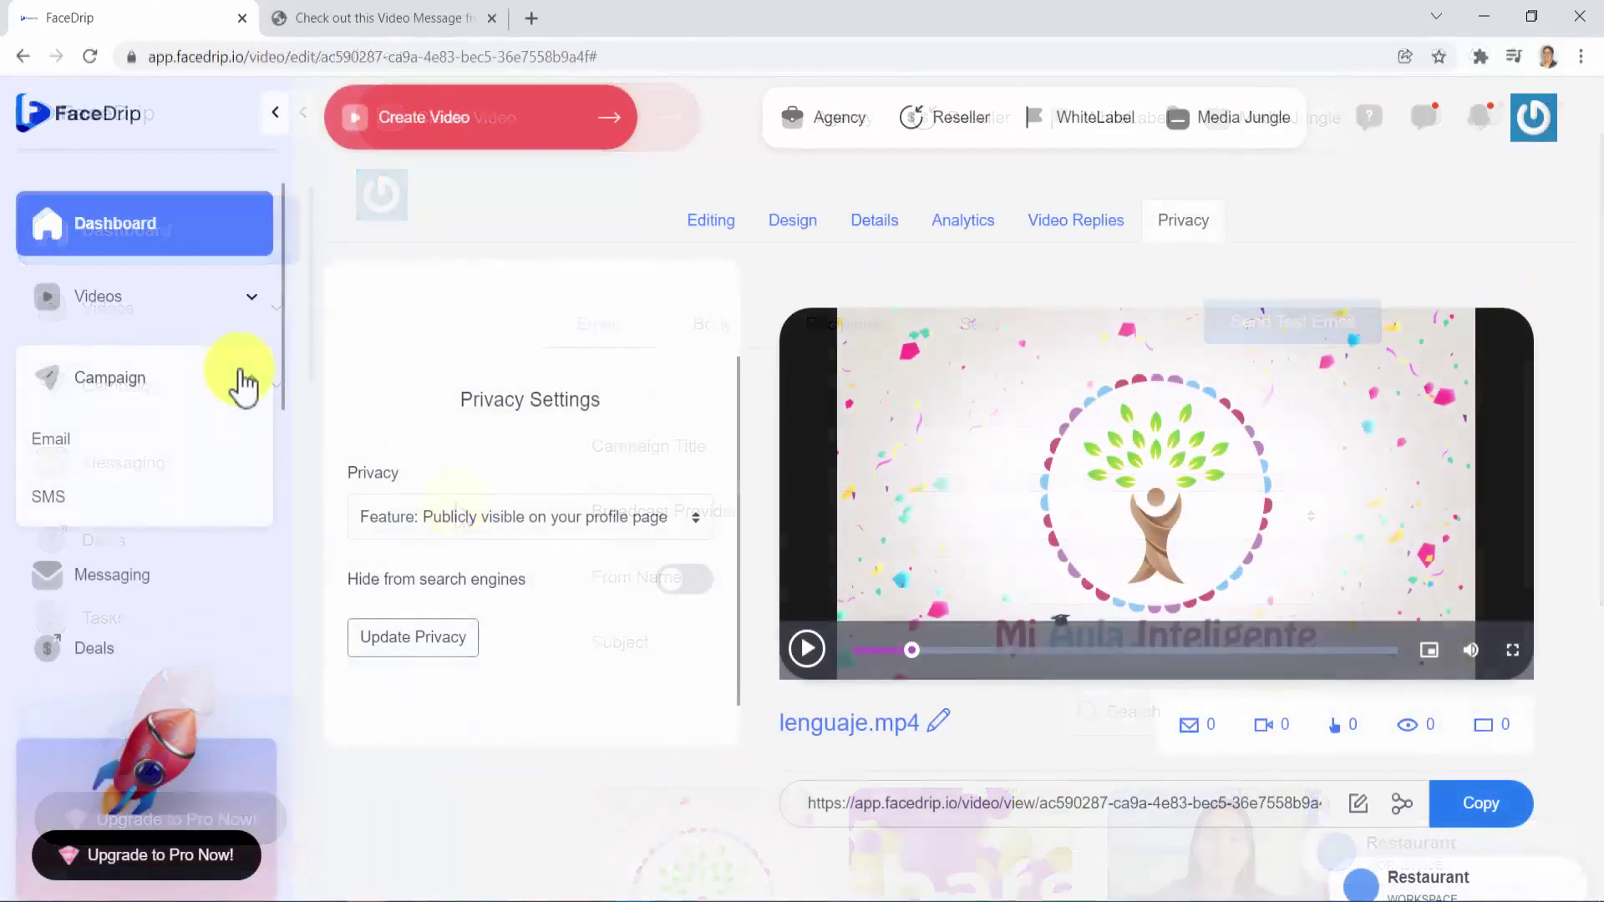
{"action": "left_click", "coordinate": [240, 383]}
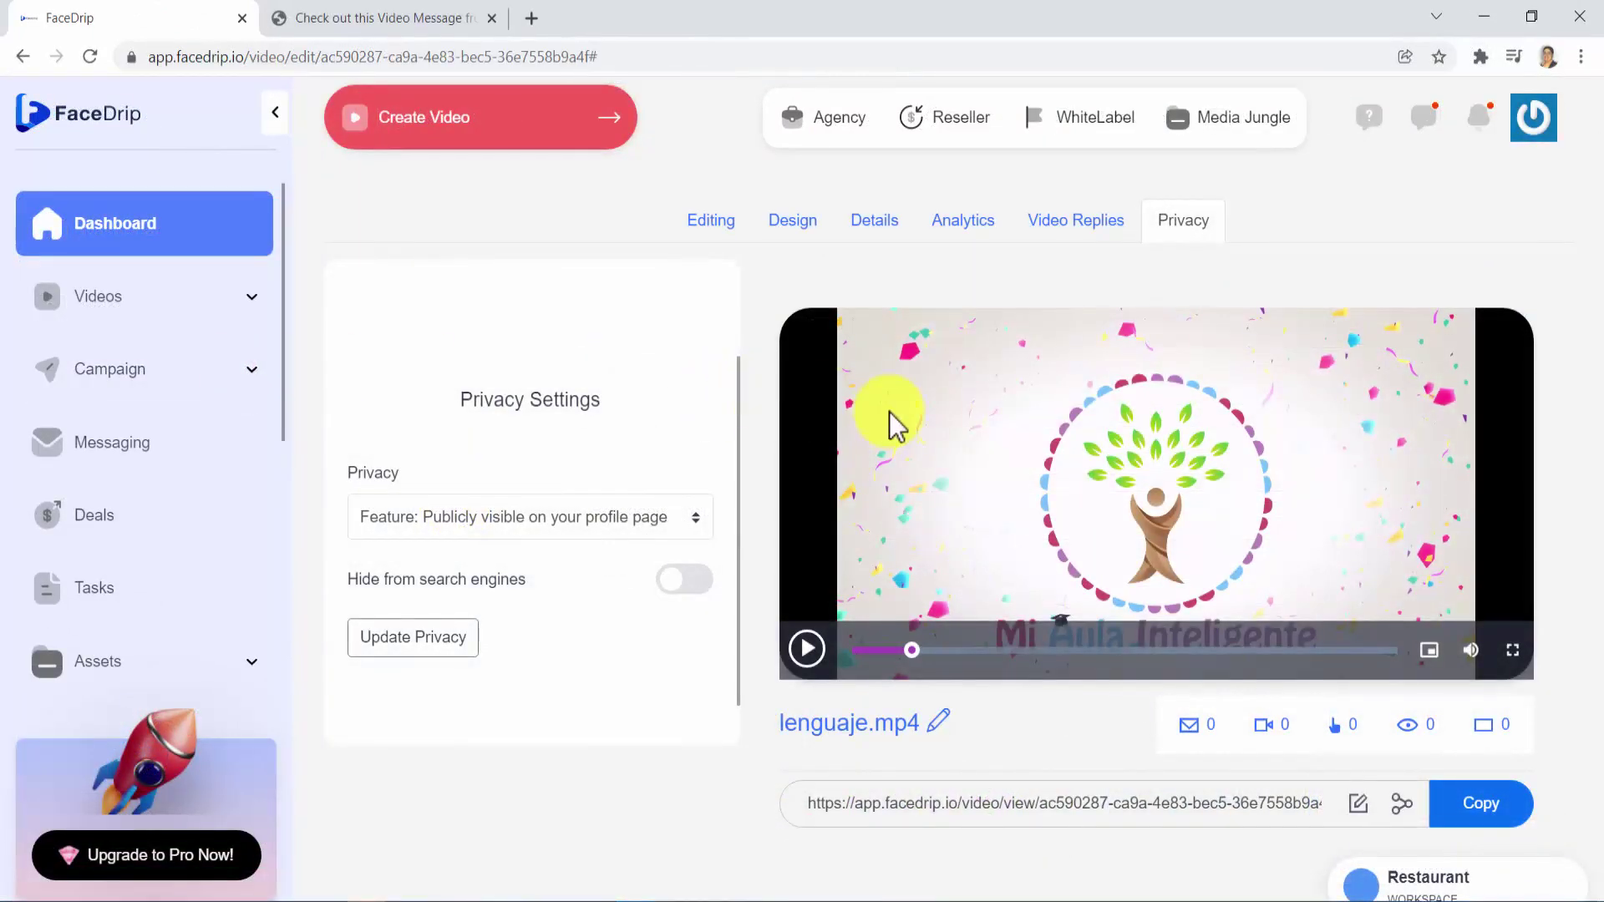
View all workspaces from the Restaurant workspace switcher, then return to the video's edit page.
{"action": "left_click", "coordinate": [1461, 877]}
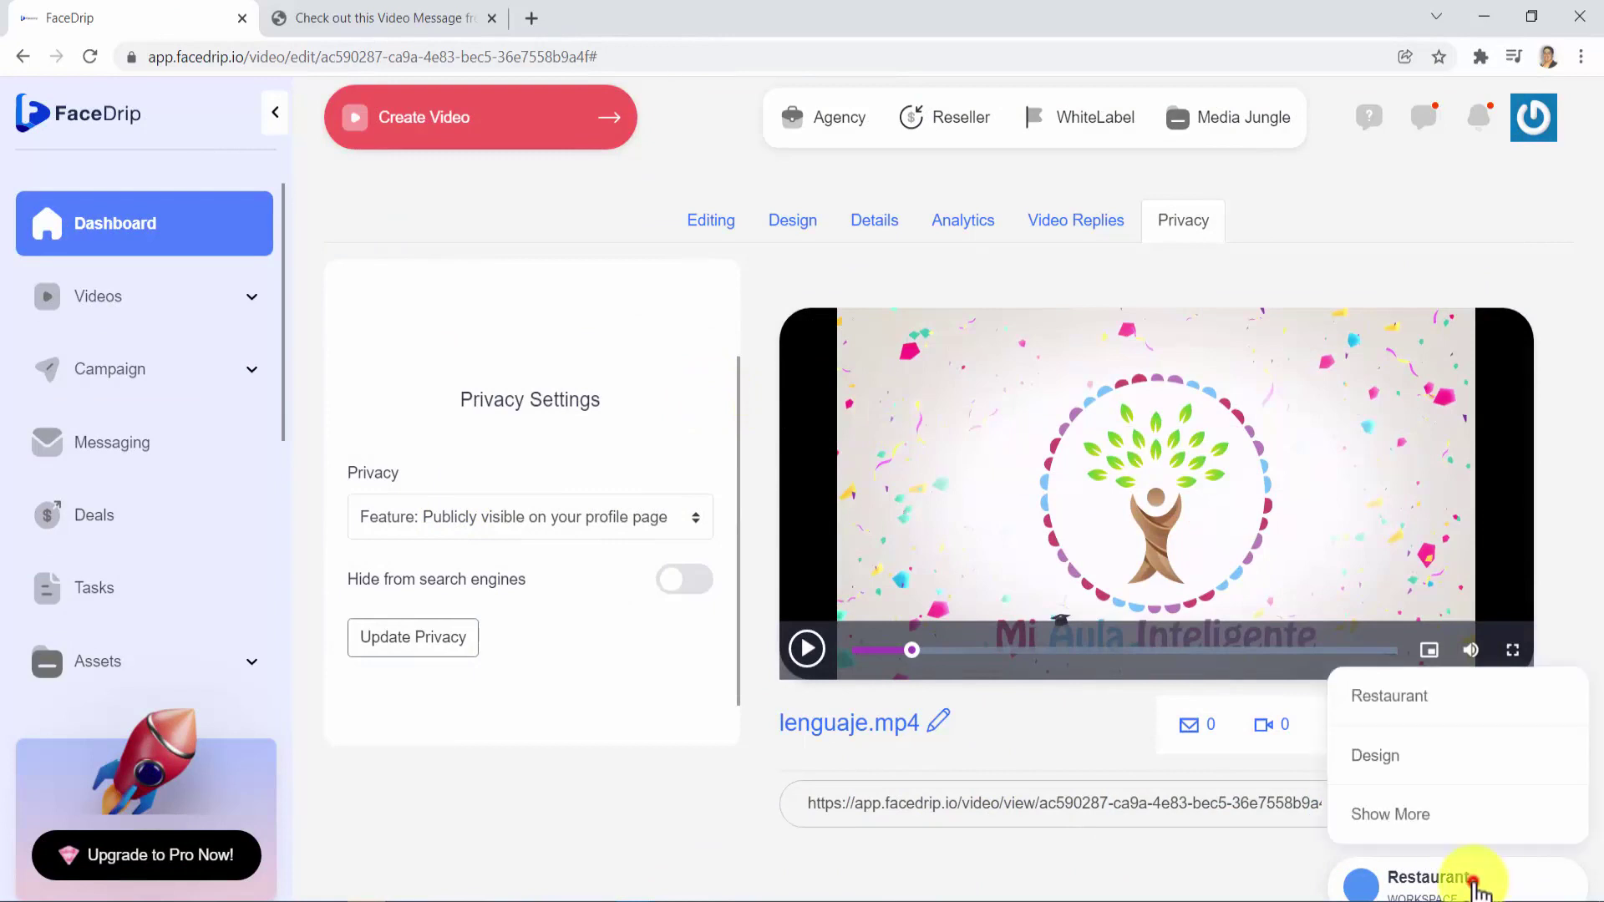
{"action": "left_click", "coordinate": [1403, 815]}
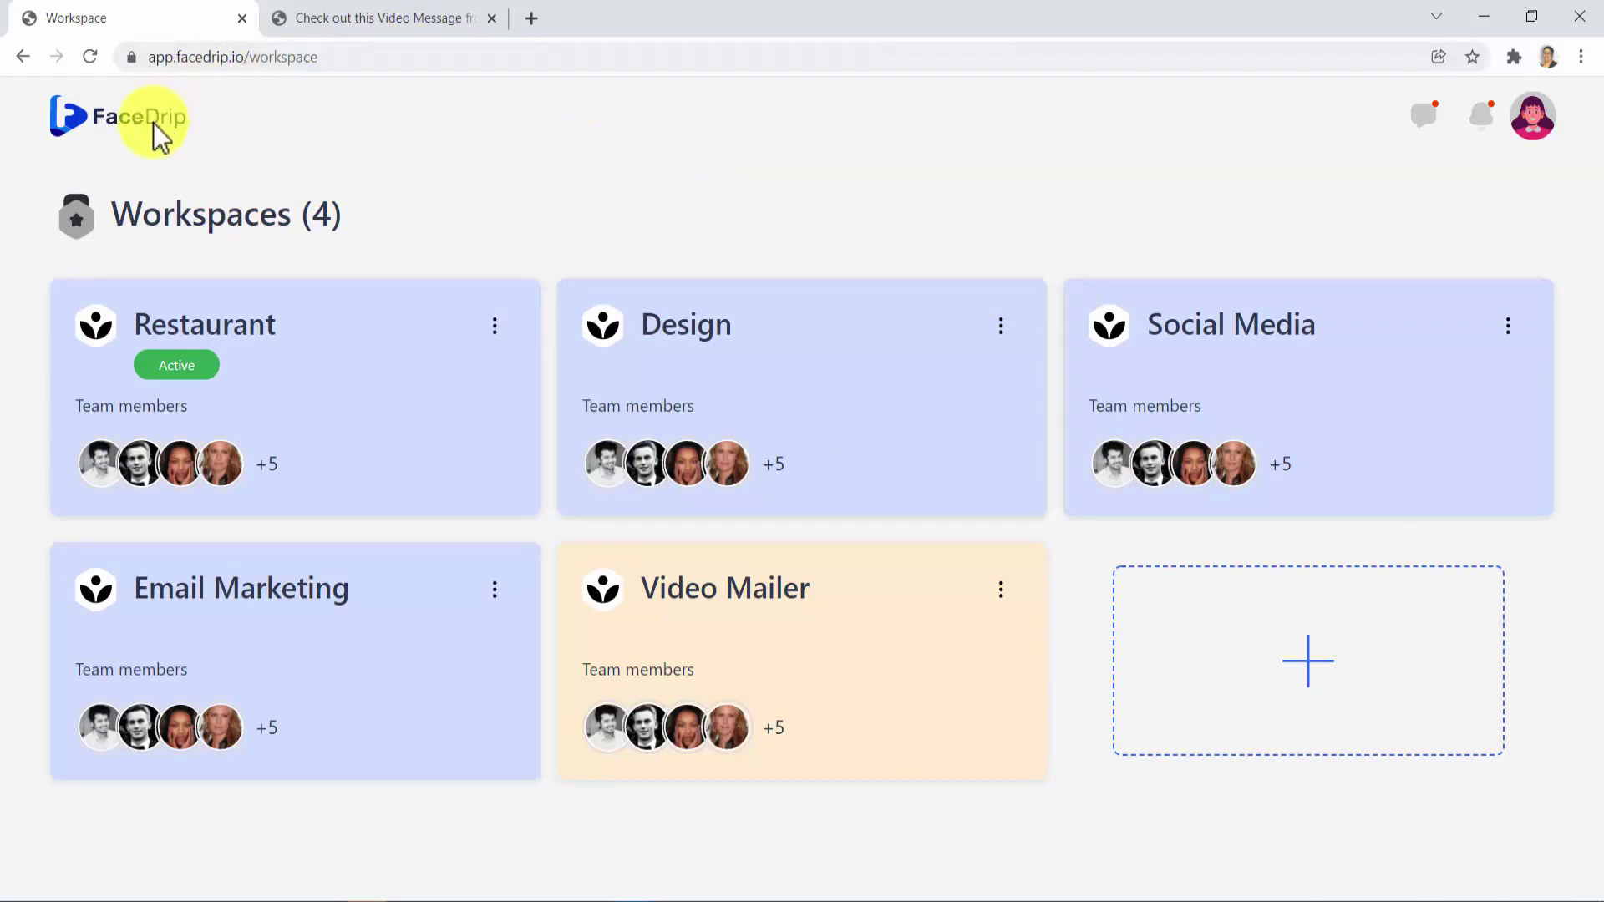
{"action": "left_click", "coordinate": [22, 56]}
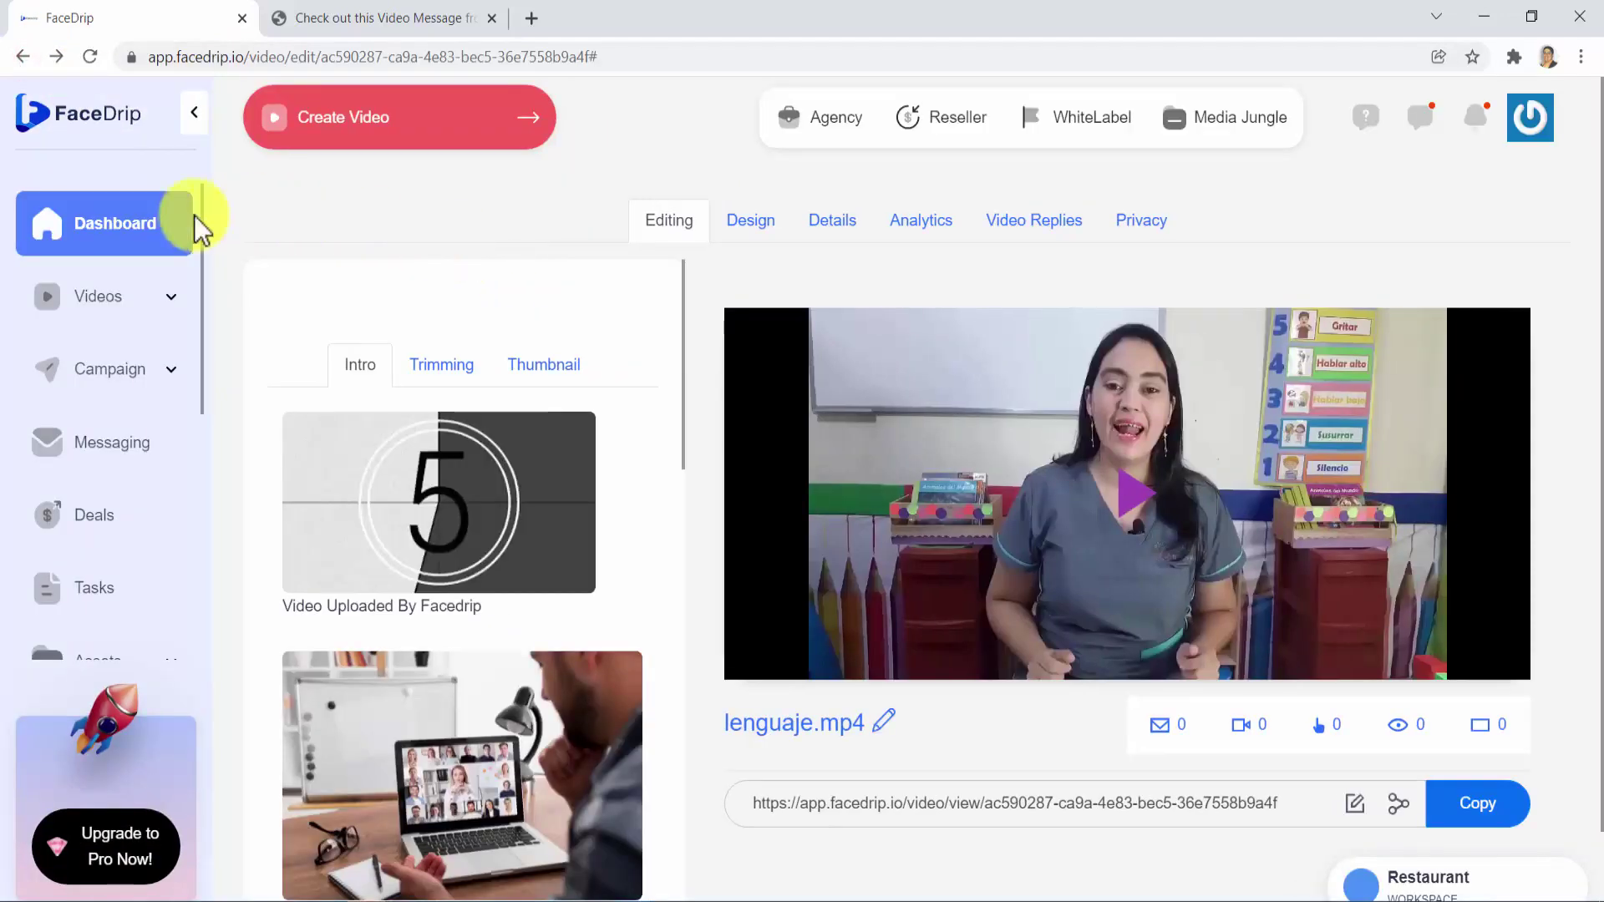
Go to the main Dashboard to see the video, campaign, view and contact totals.
{"action": "left_click", "coordinate": [132, 230]}
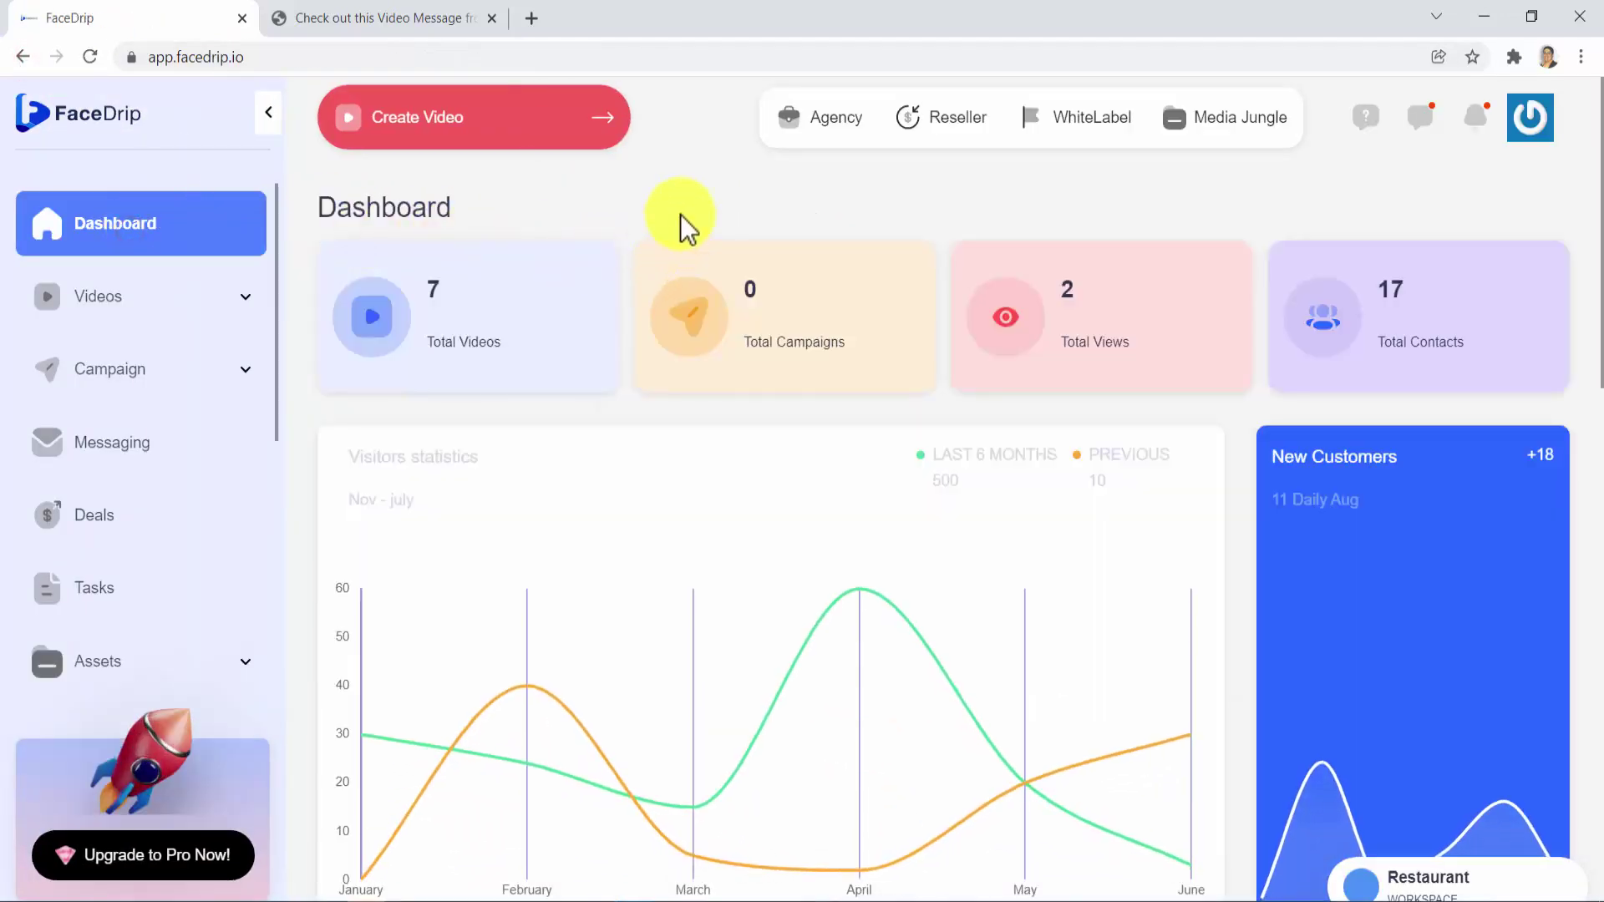